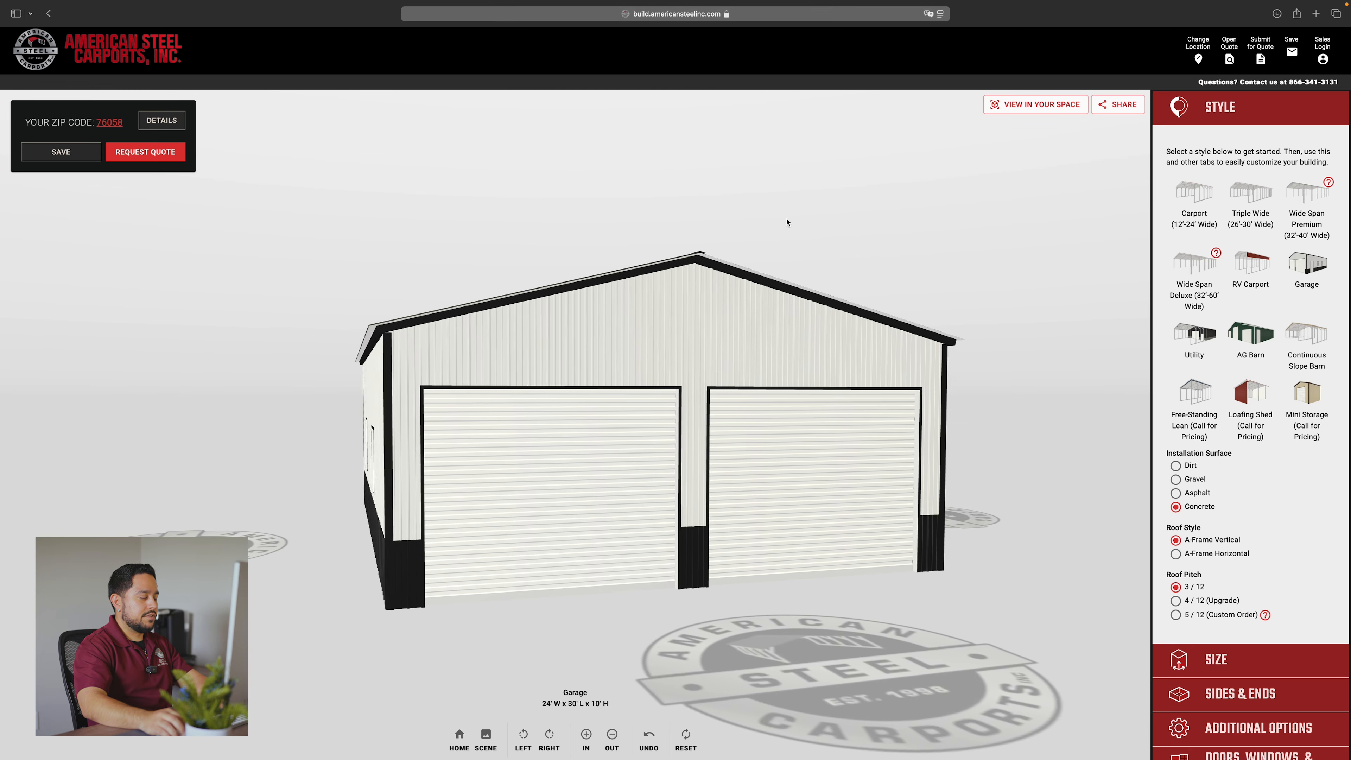
Step: Examine the garage model's front, sides and back, including its doors, windows, walls and roof
drag(932, 238, 797, 239)
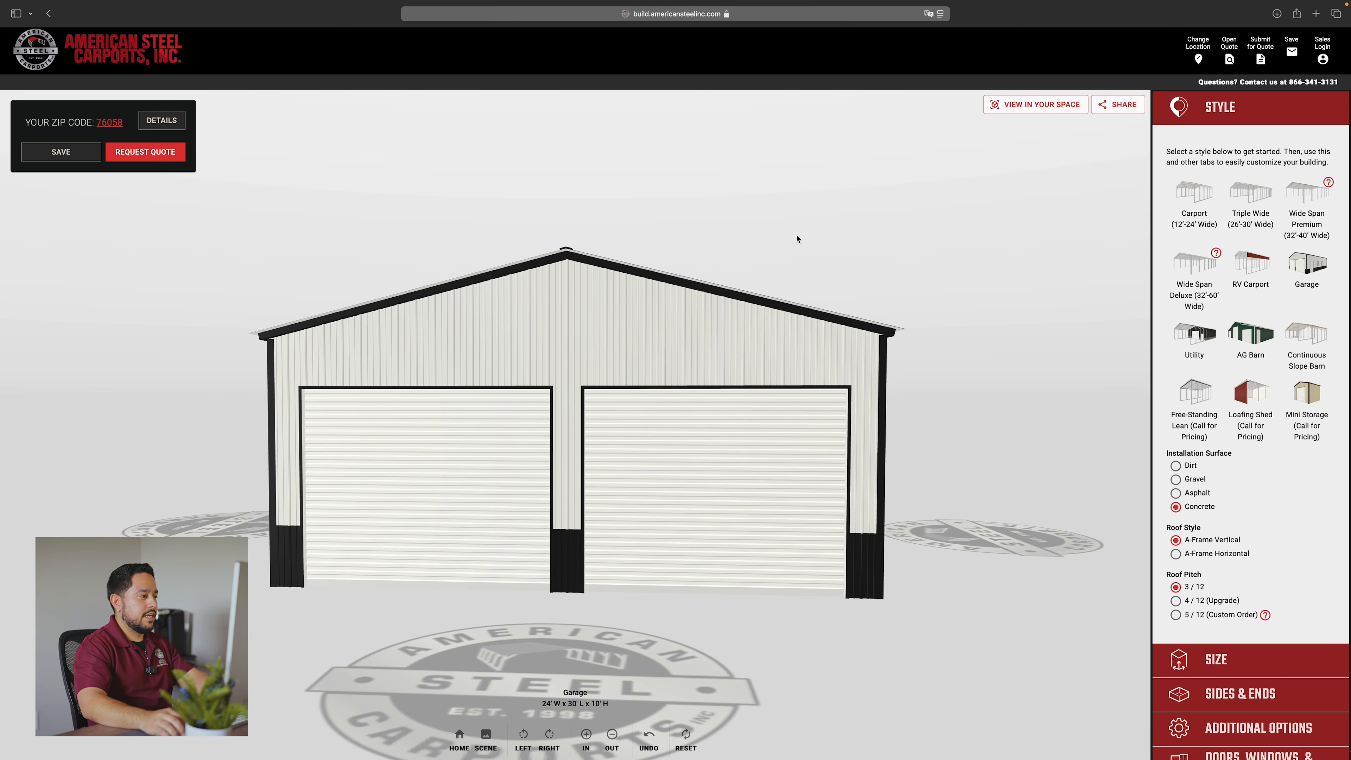
drag(862, 245, 717, 245)
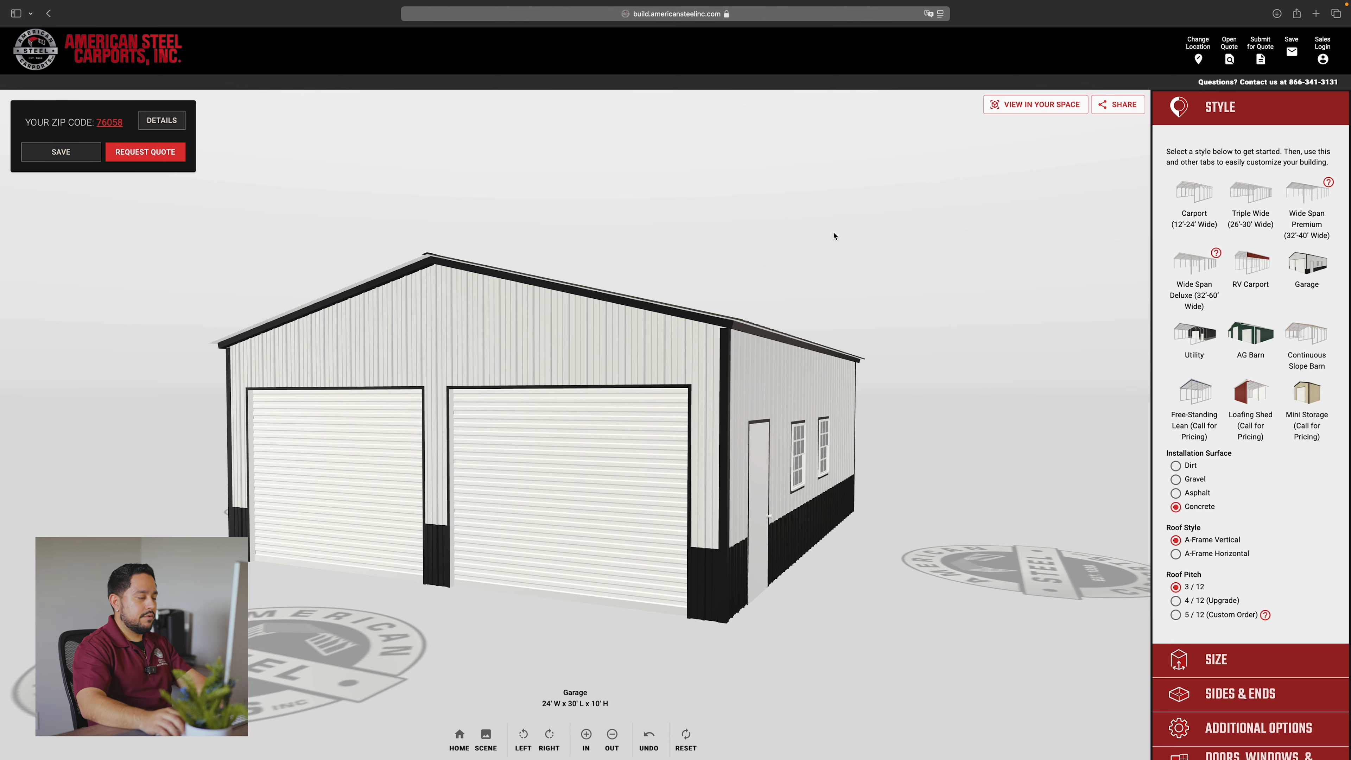
drag(834, 235, 745, 245)
drag(968, 321, 909, 303)
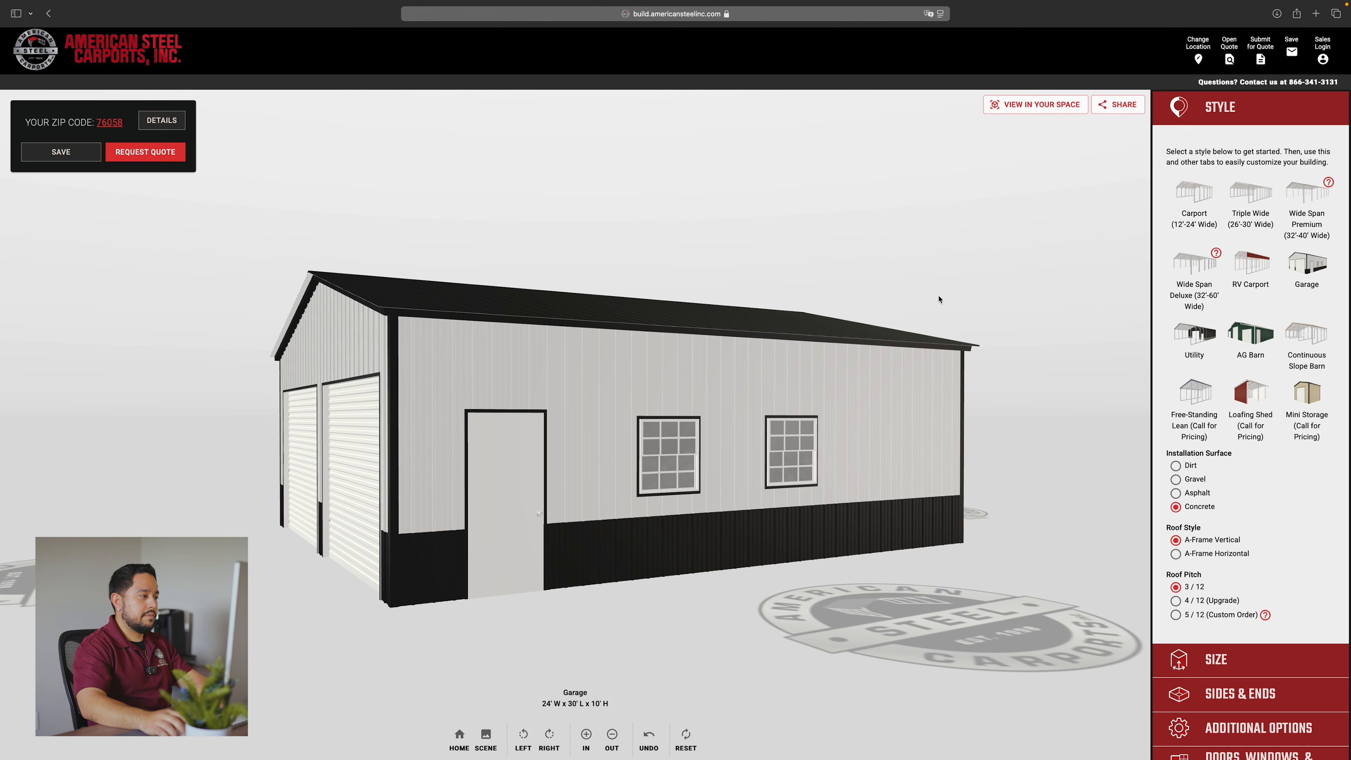
drag(1050, 350, 857, 359)
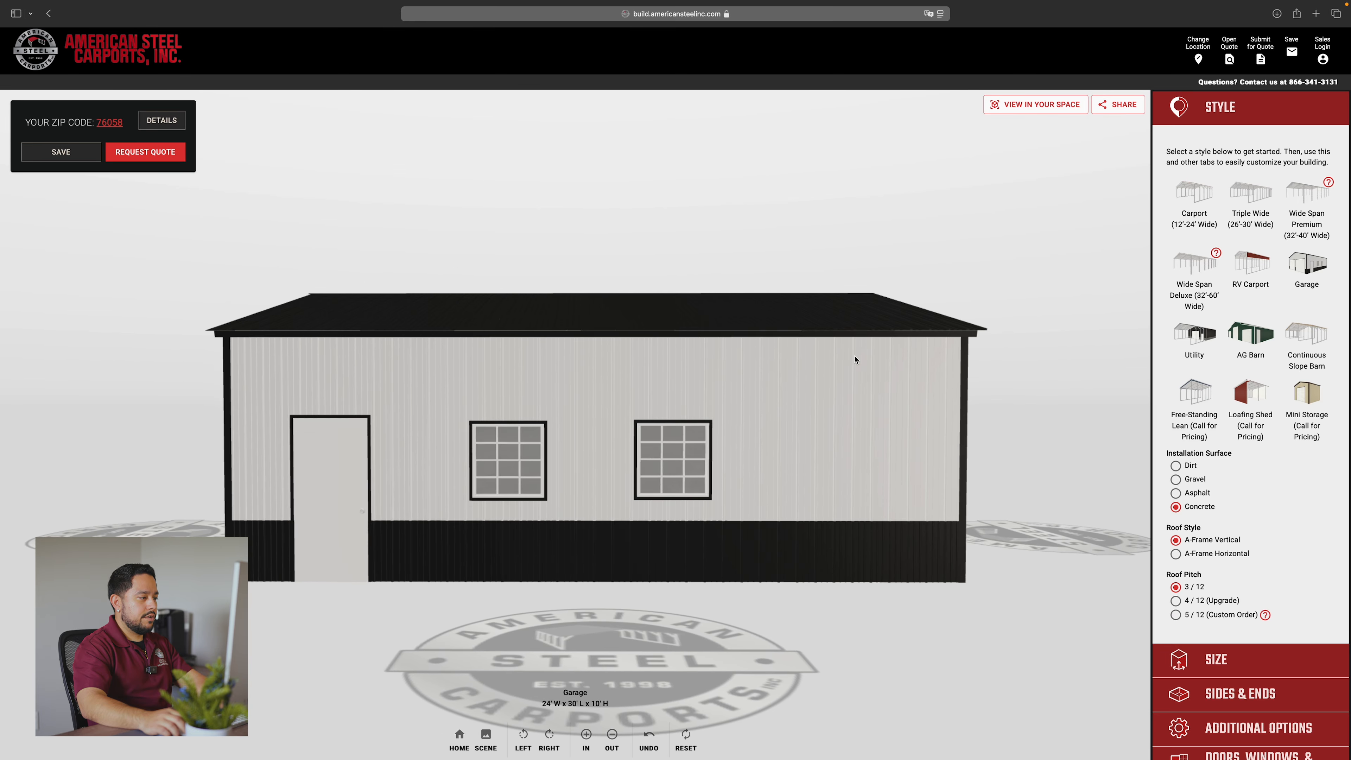
scroll(874, 355, up, 1)
drag(945, 374, 733, 372)
scroll(766, 365, down, 5)
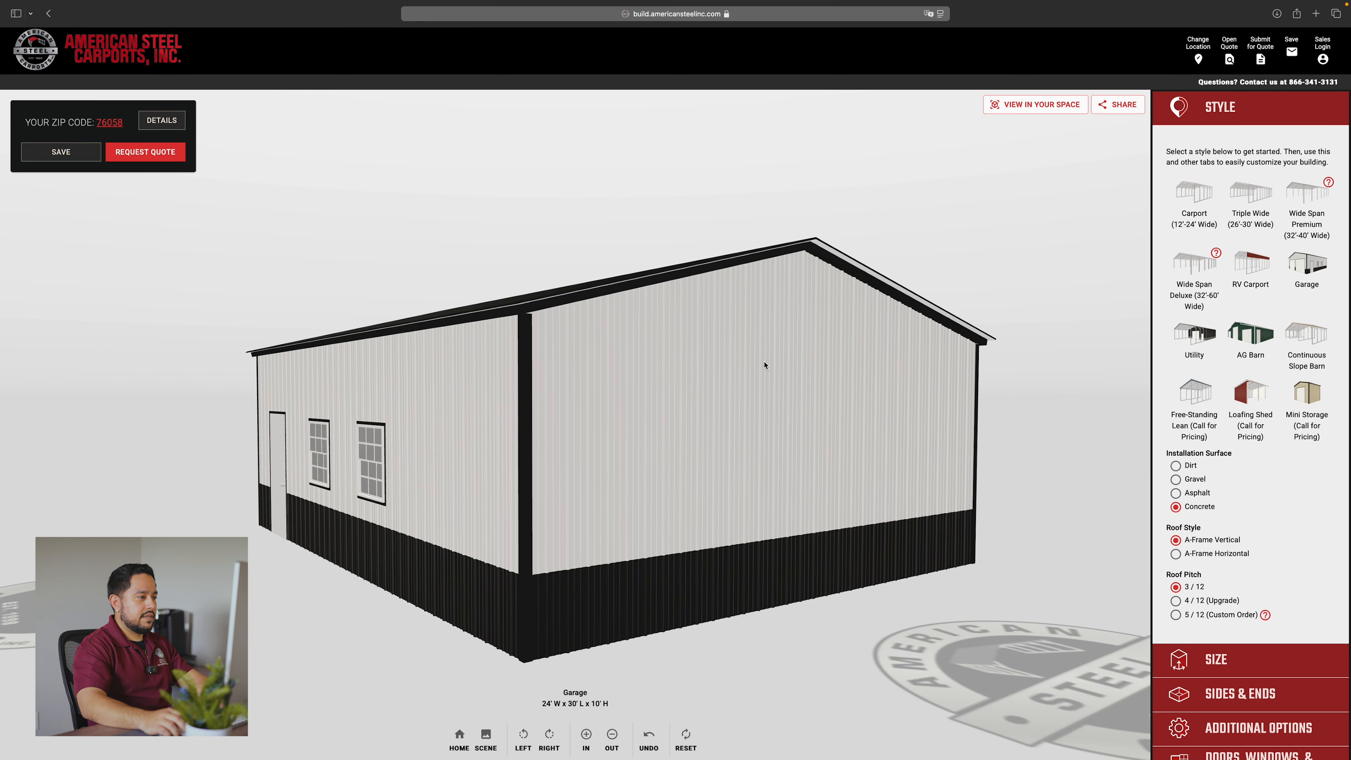
drag(1004, 342, 799, 326)
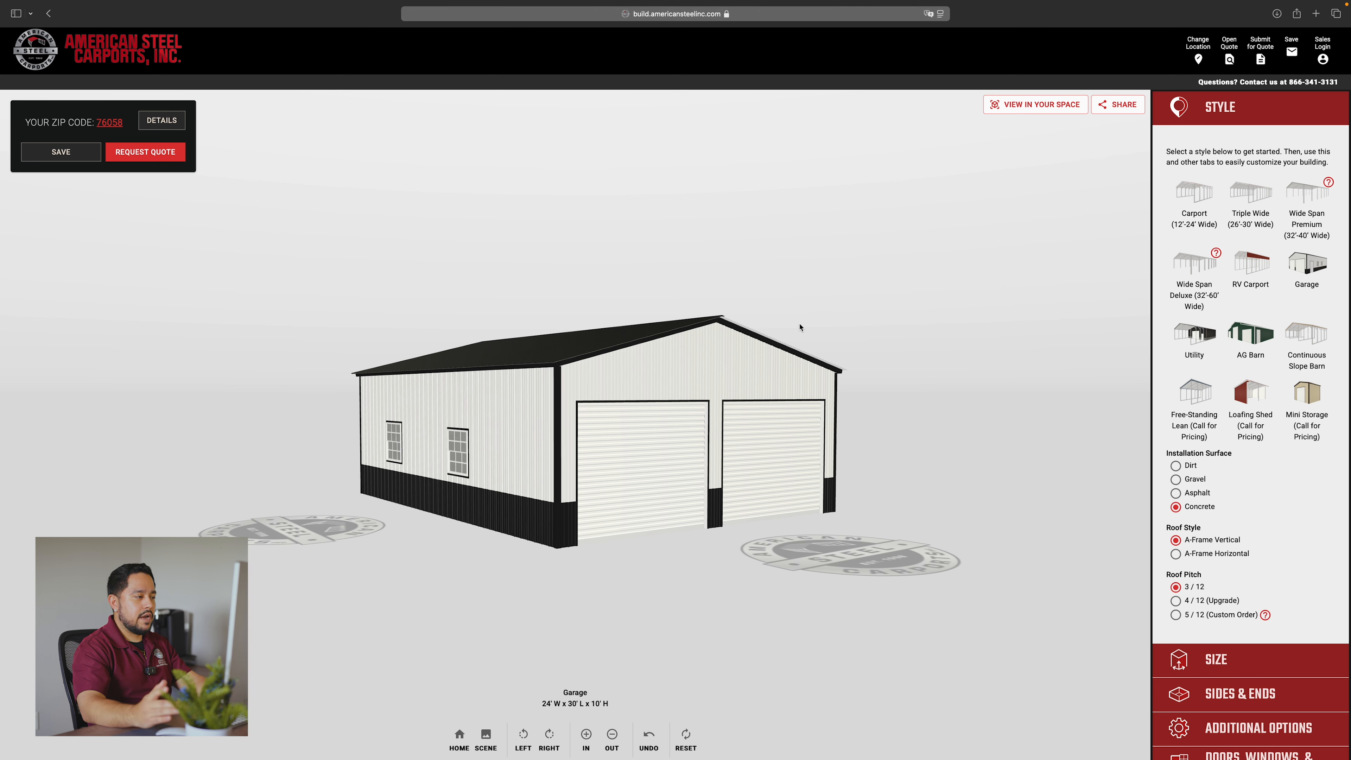
drag(800, 327, 861, 350)
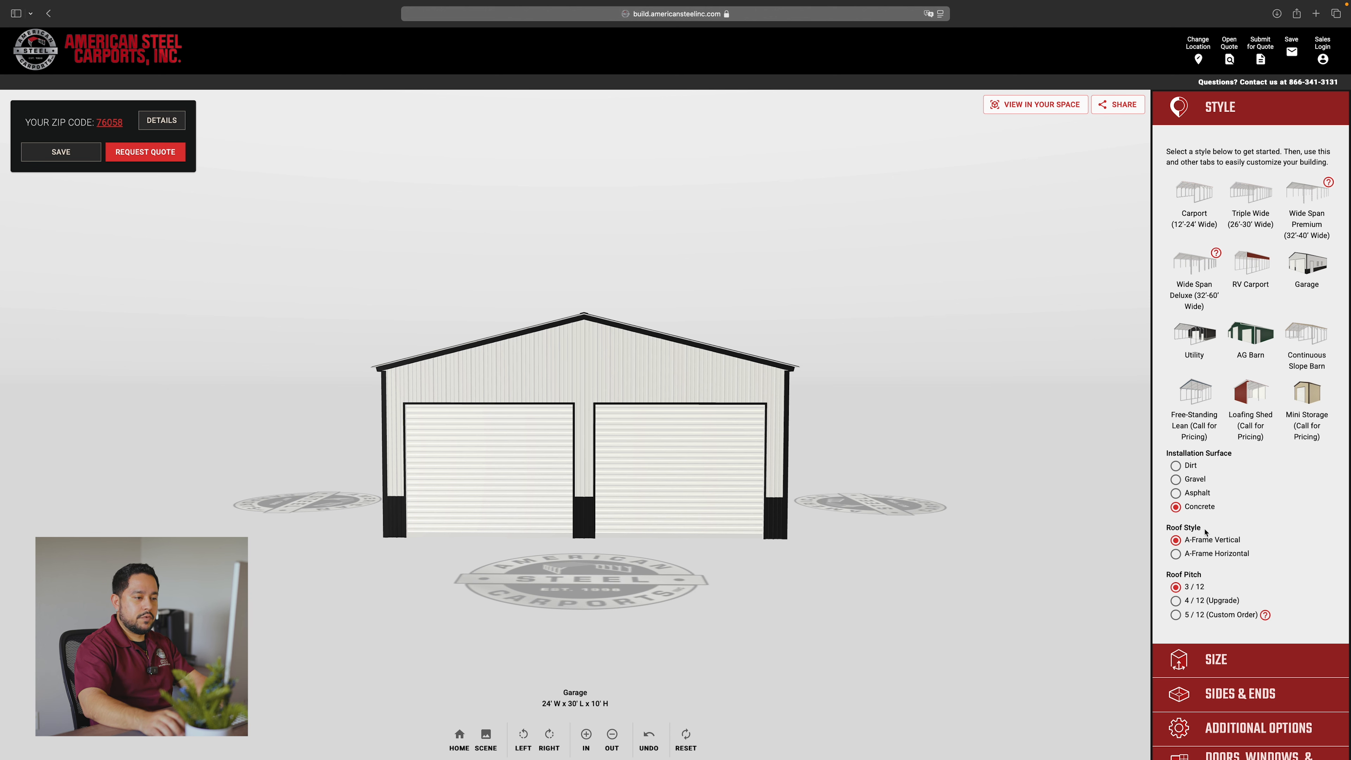
drag(1036, 496, 884, 489)
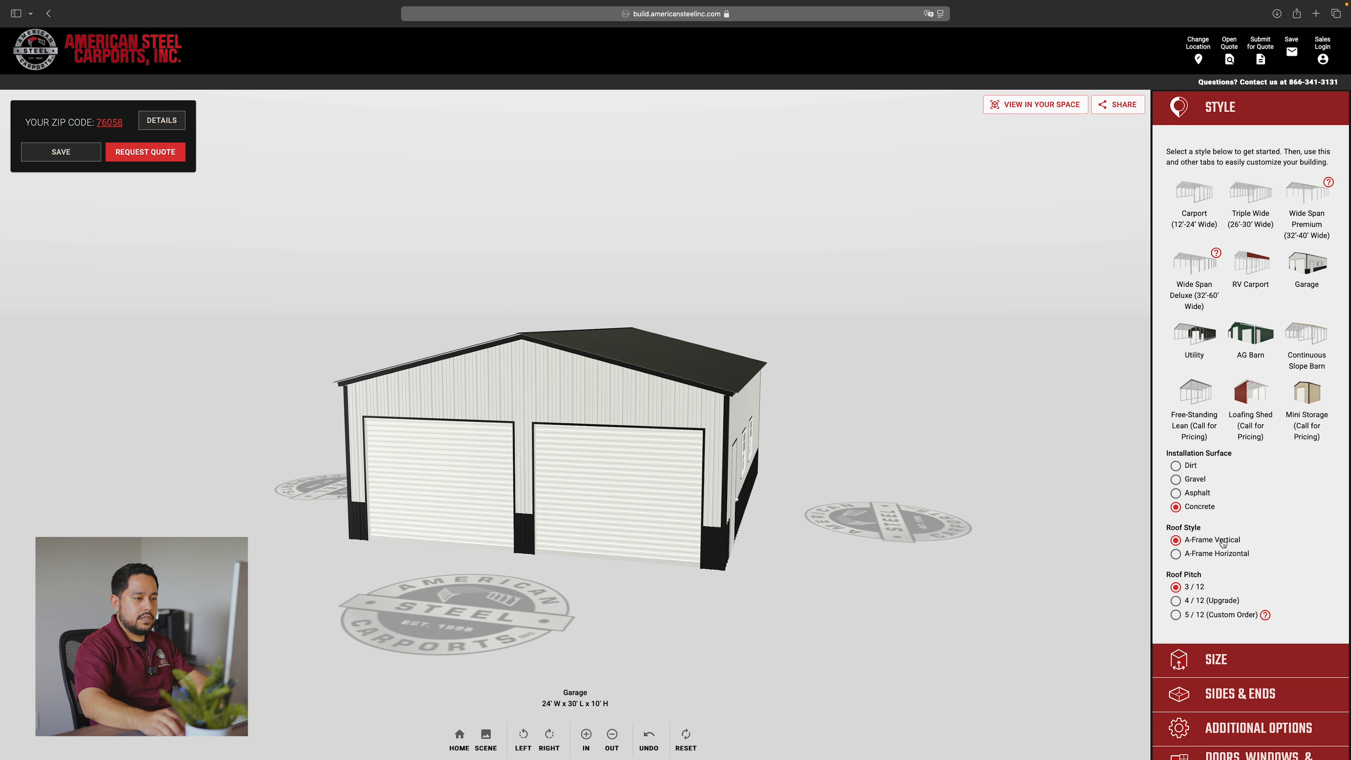
Step: Set the garage's center section width to 22' and its leg height to 11'
scroll(1211, 541, down, 2)
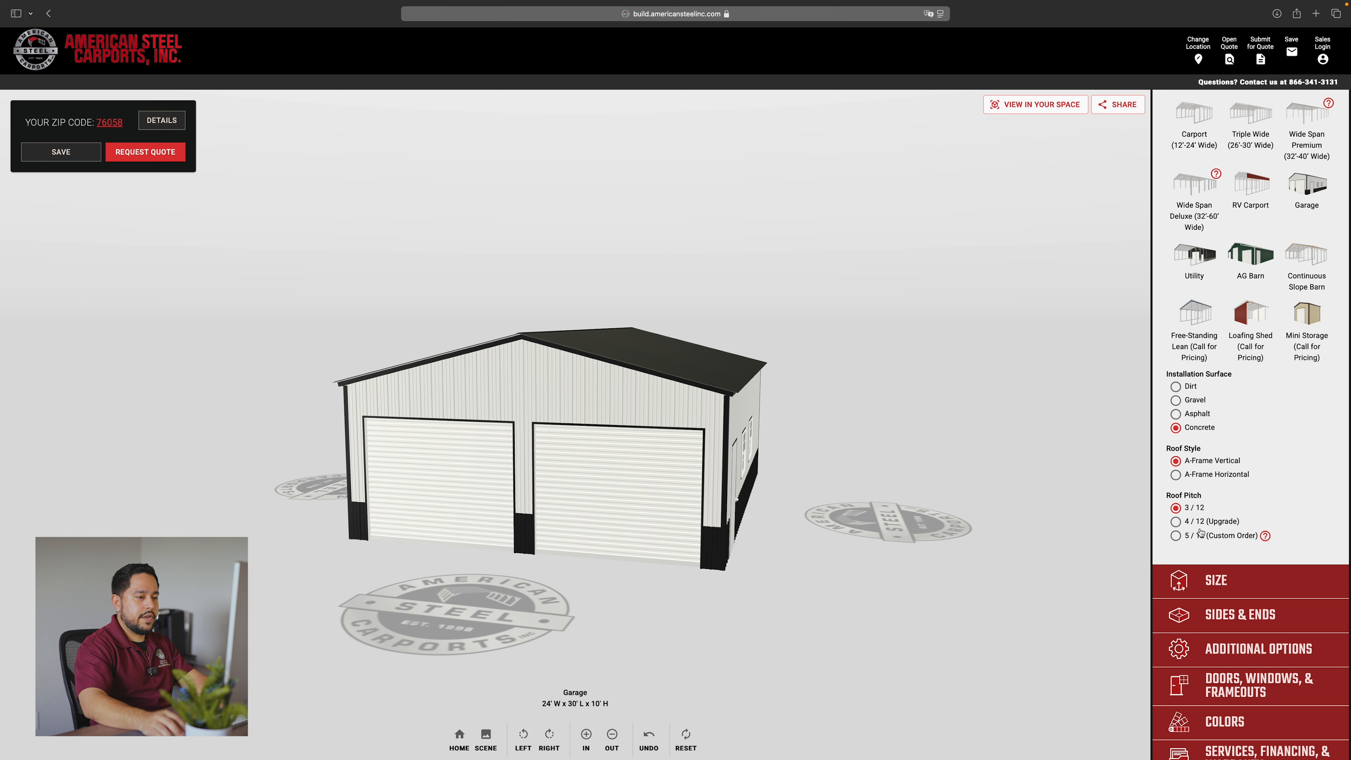
scroll(1219, 543, down, 1)
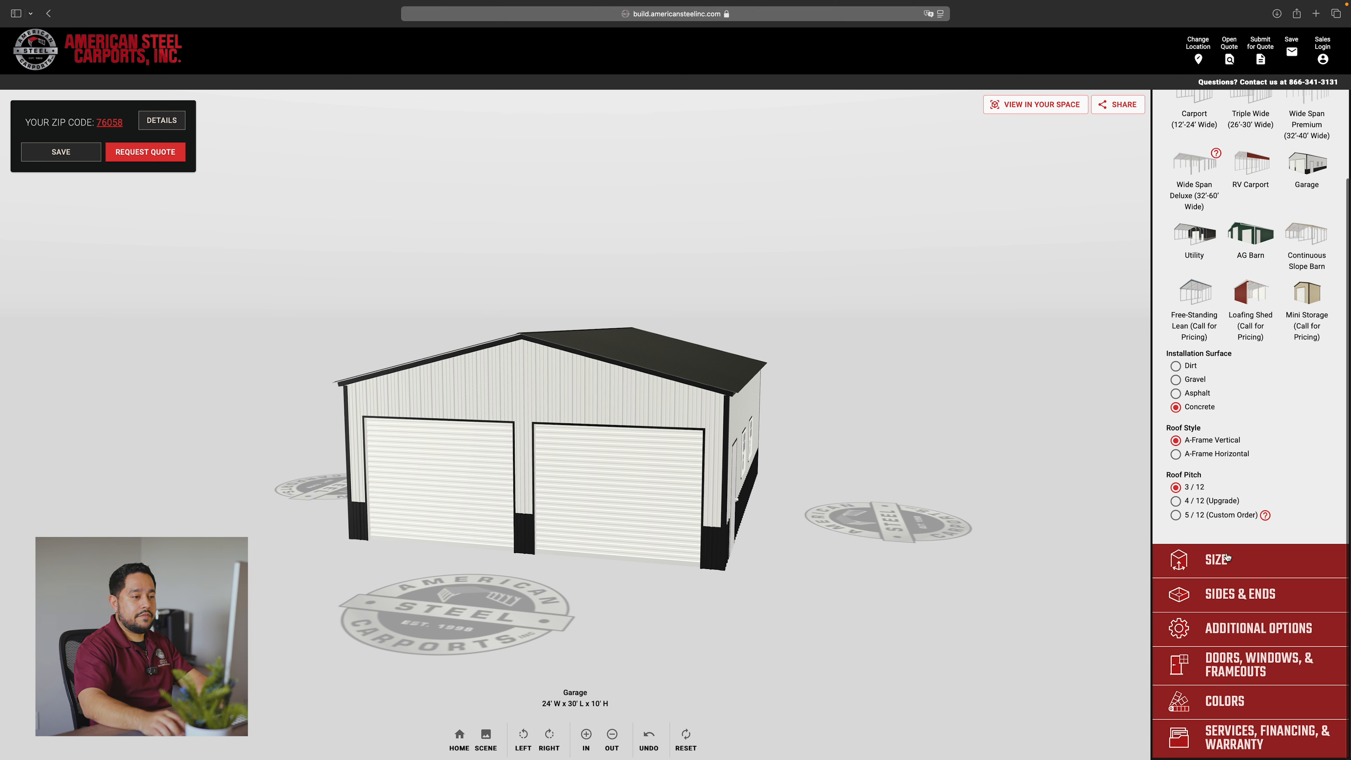
click(1223, 559)
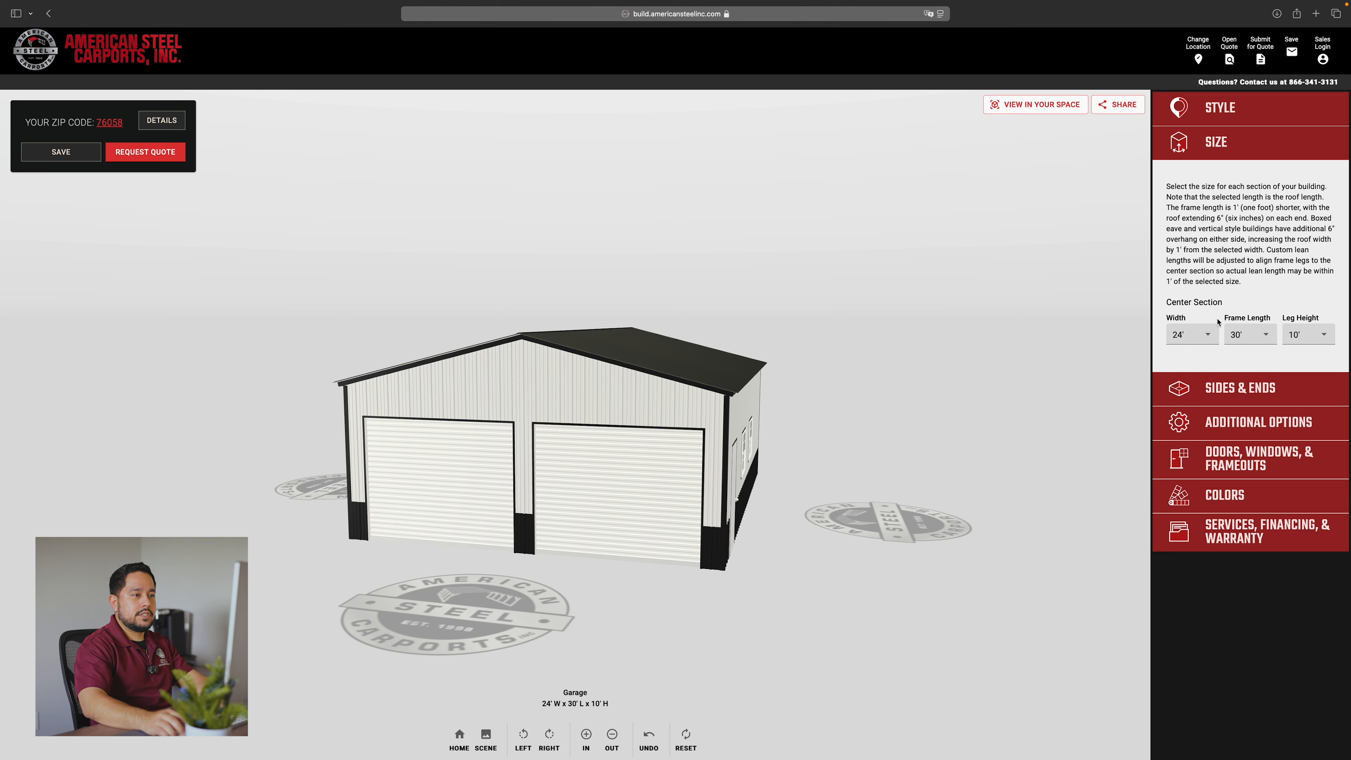
click(1209, 336)
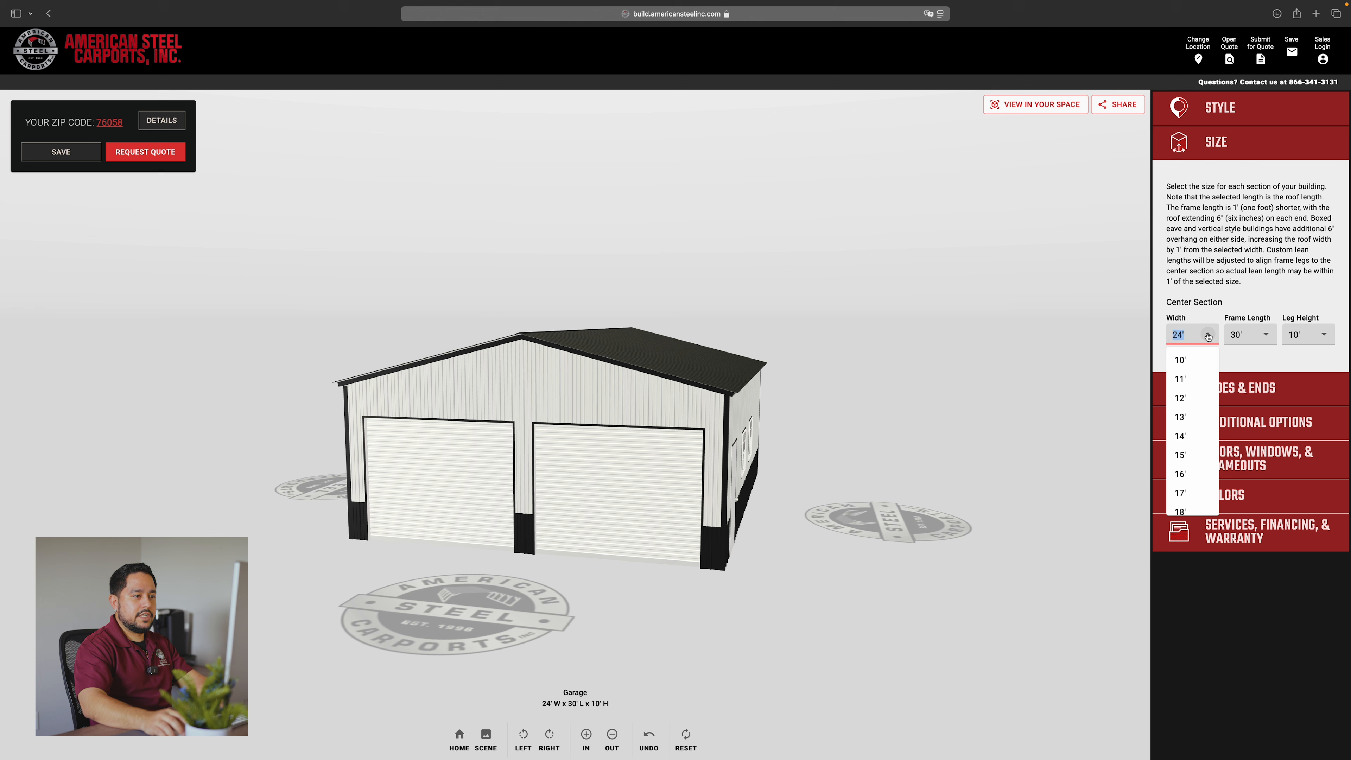
click(1182, 482)
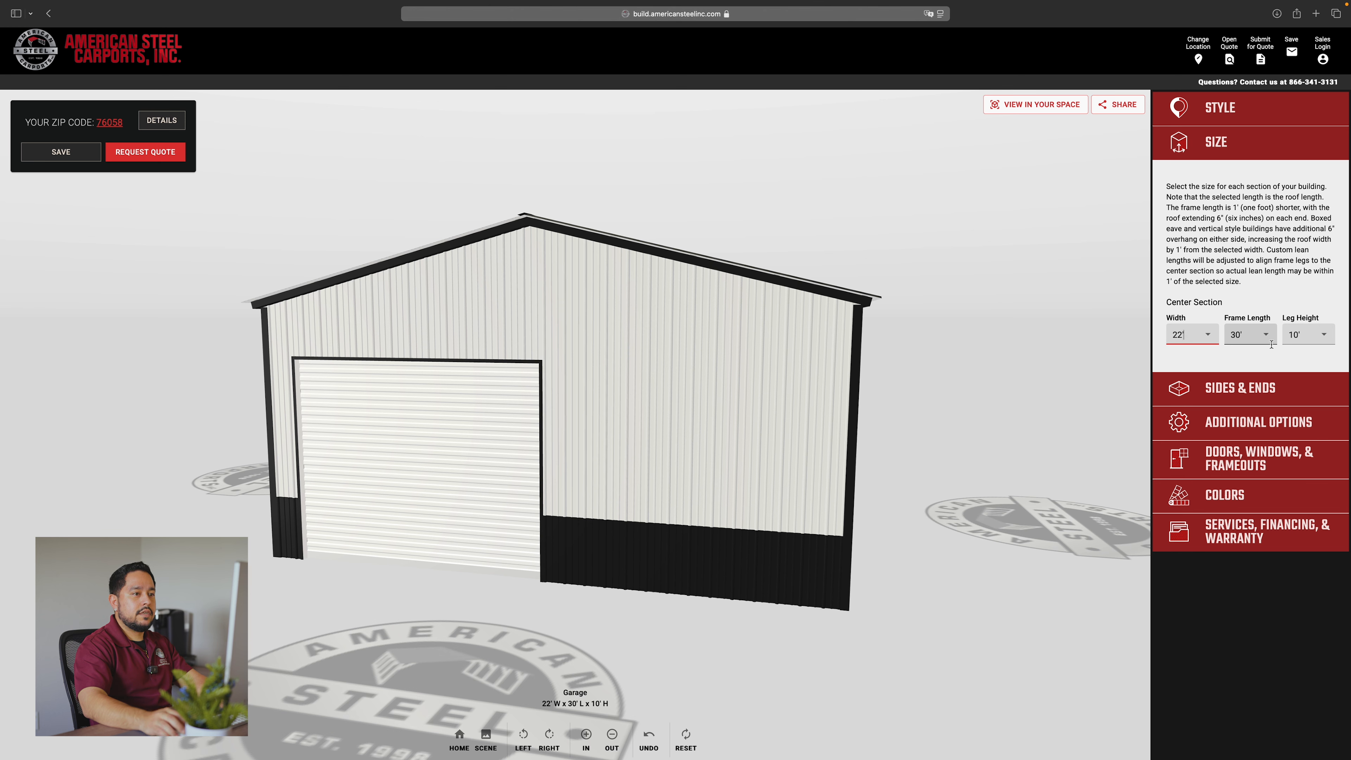
click(1322, 336)
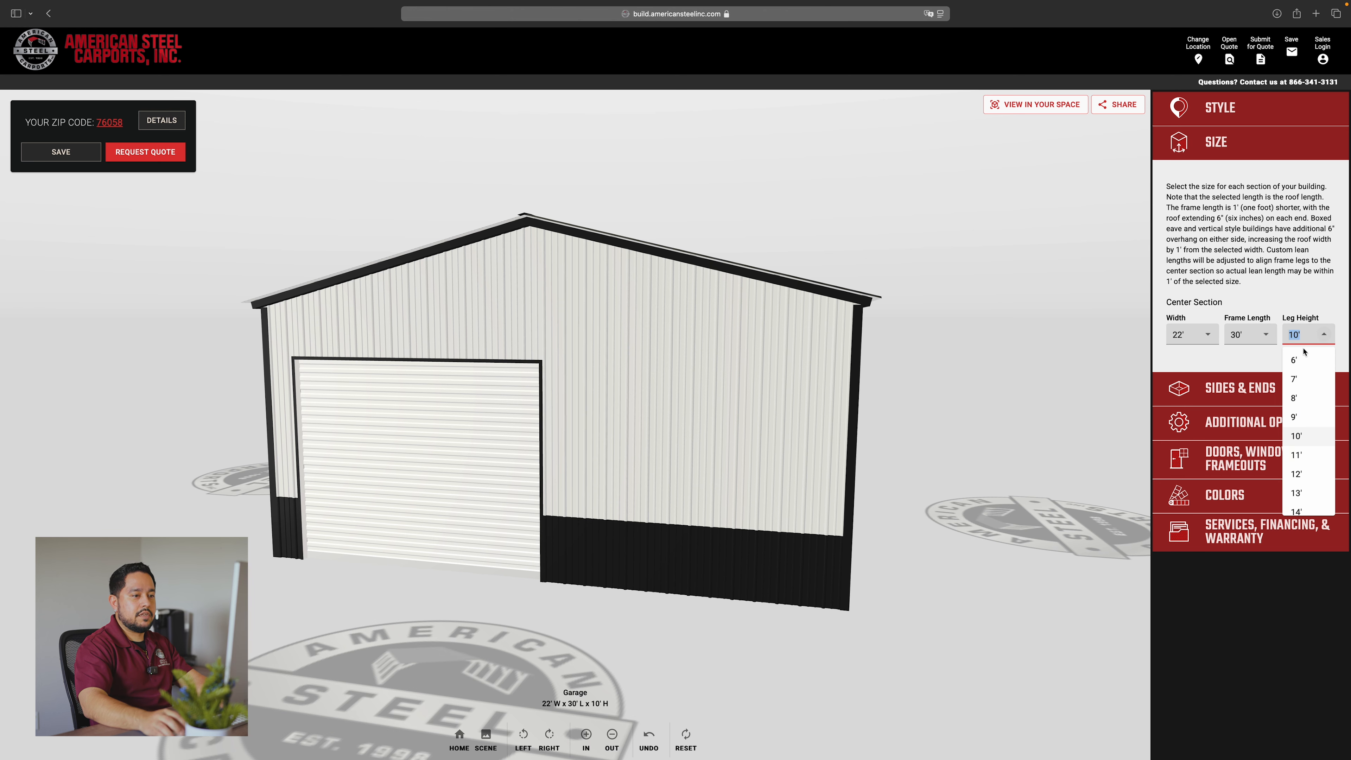
click(1298, 455)
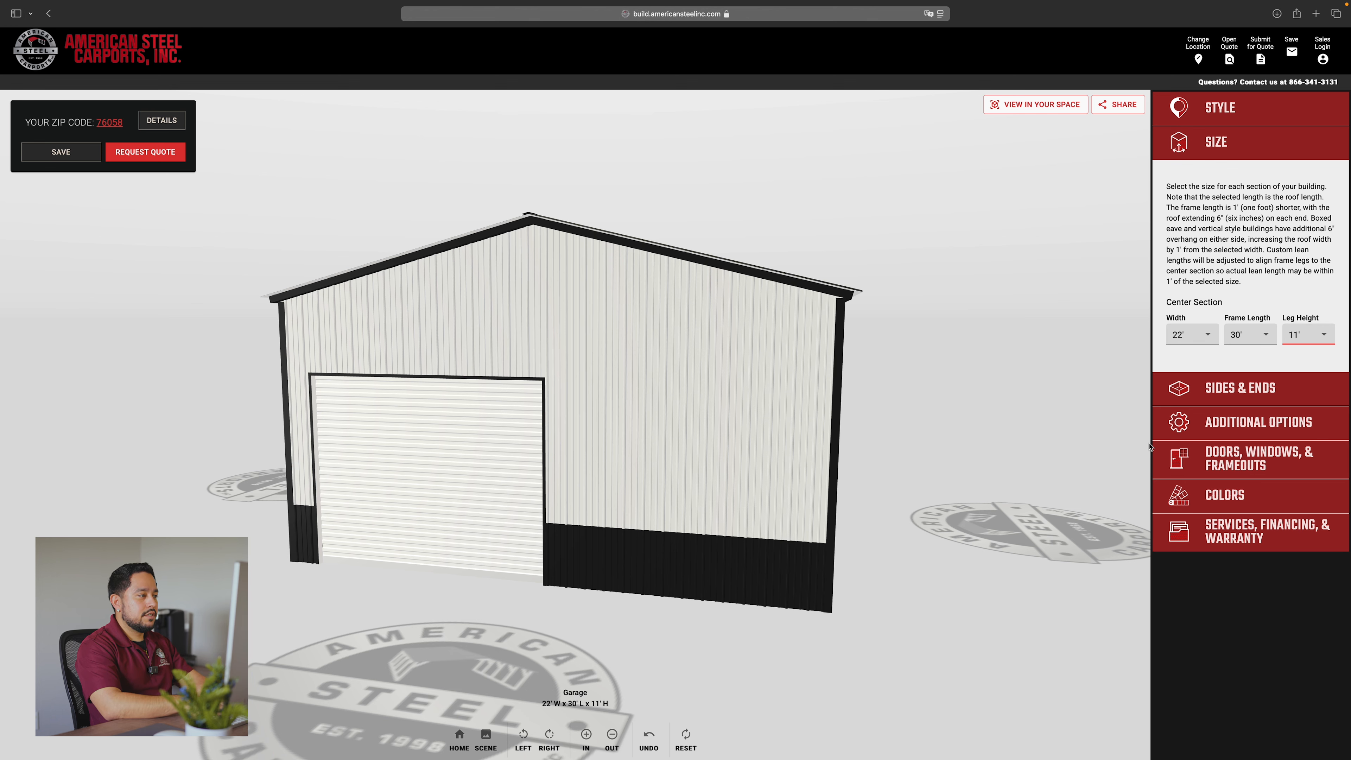
Step: Inspect the resized garage from the front and both sides, including its garage door and windows
scroll(395, 500, up, 5)
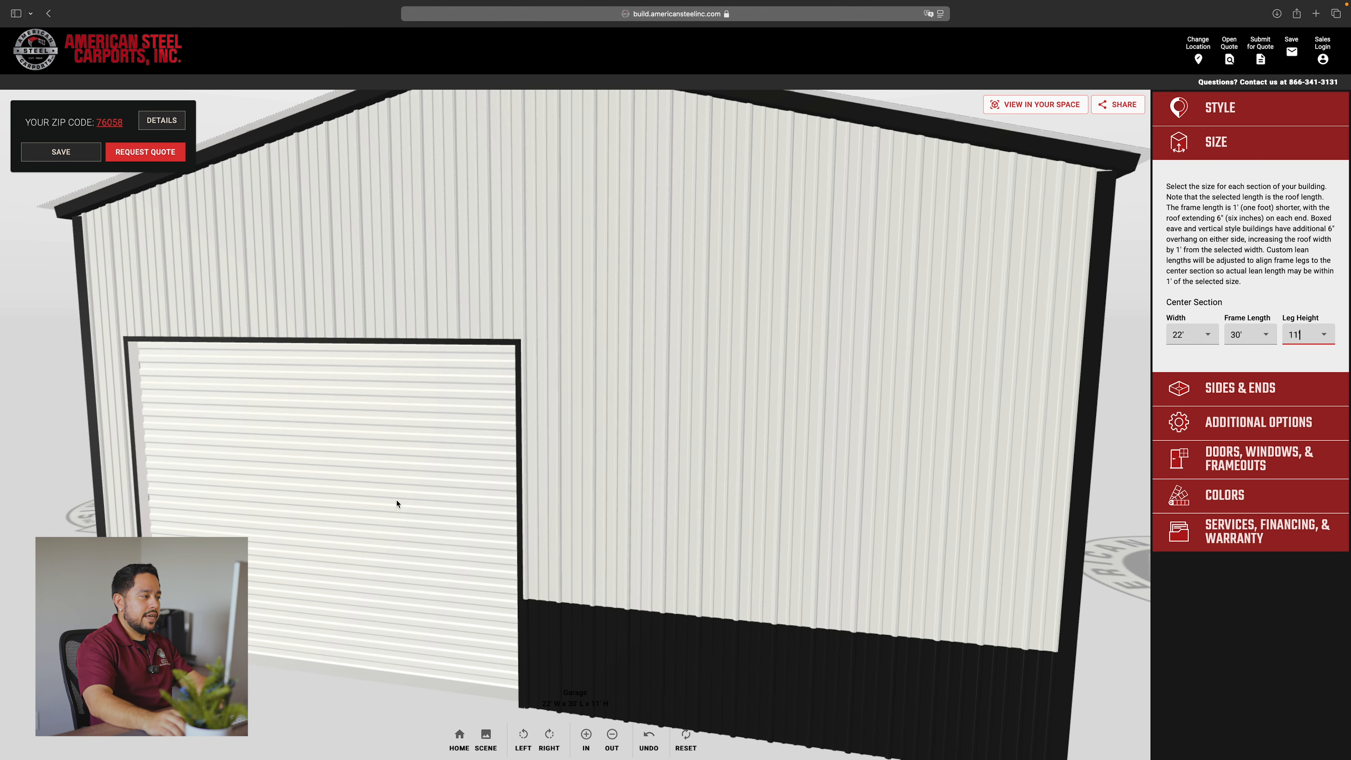
scroll(426, 503, down, 4)
scroll(431, 505, down, 2)
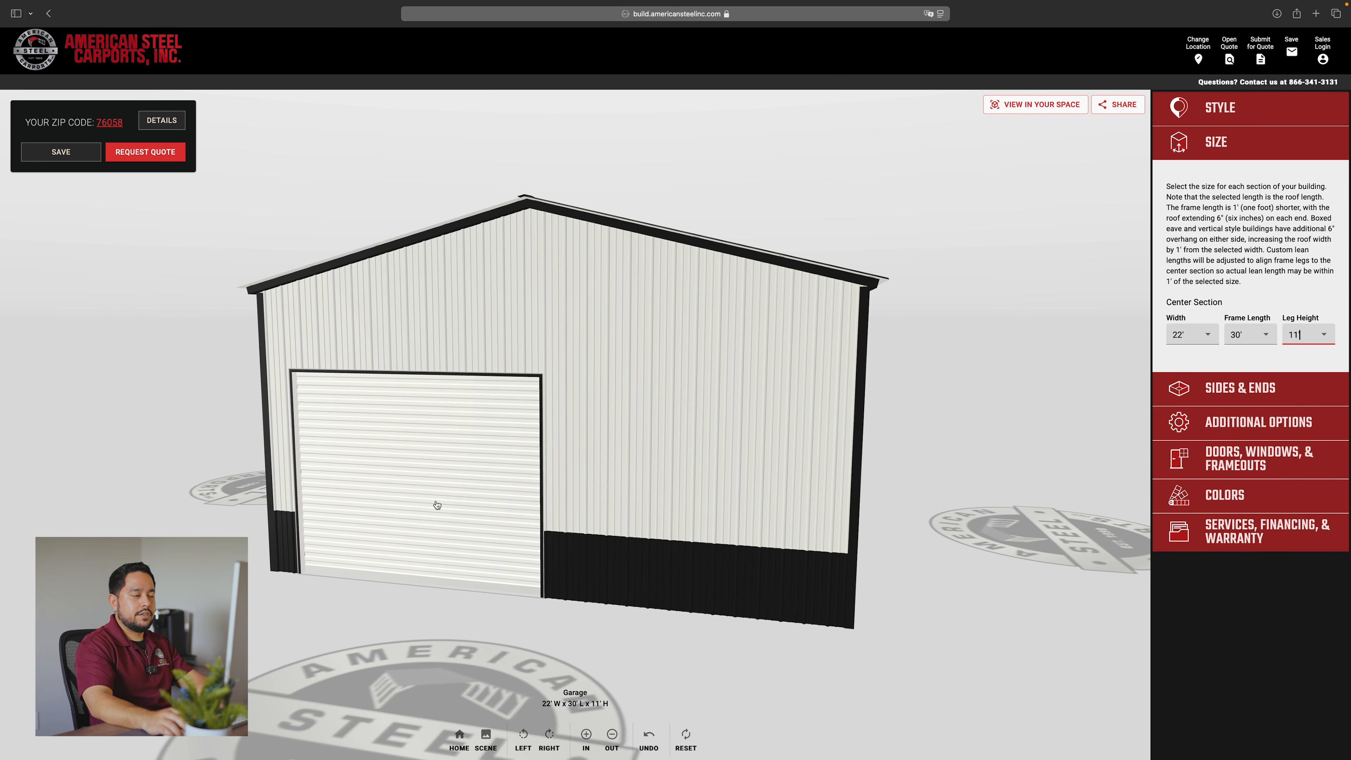
drag(441, 506, 559, 505)
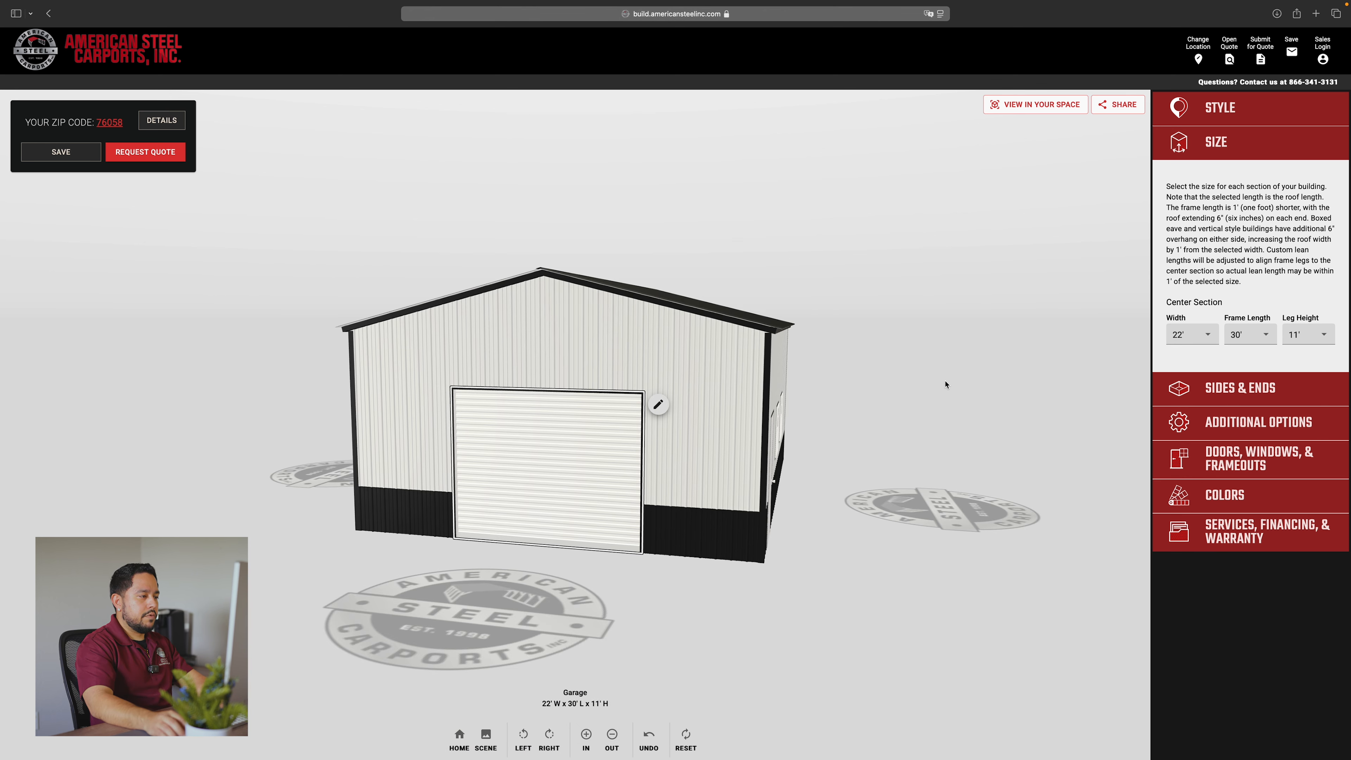
drag(947, 385, 780, 398)
drag(909, 398, 902, 365)
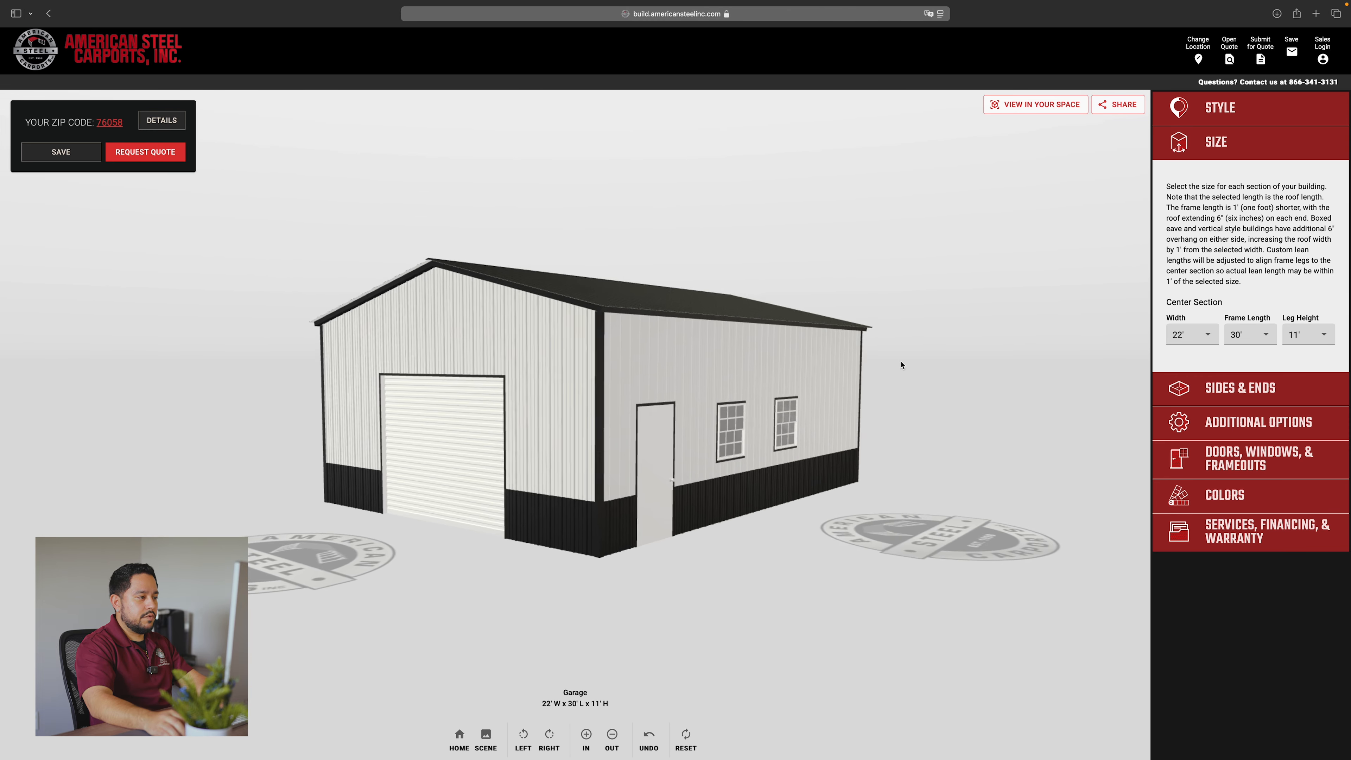
drag(655, 565, 854, 546)
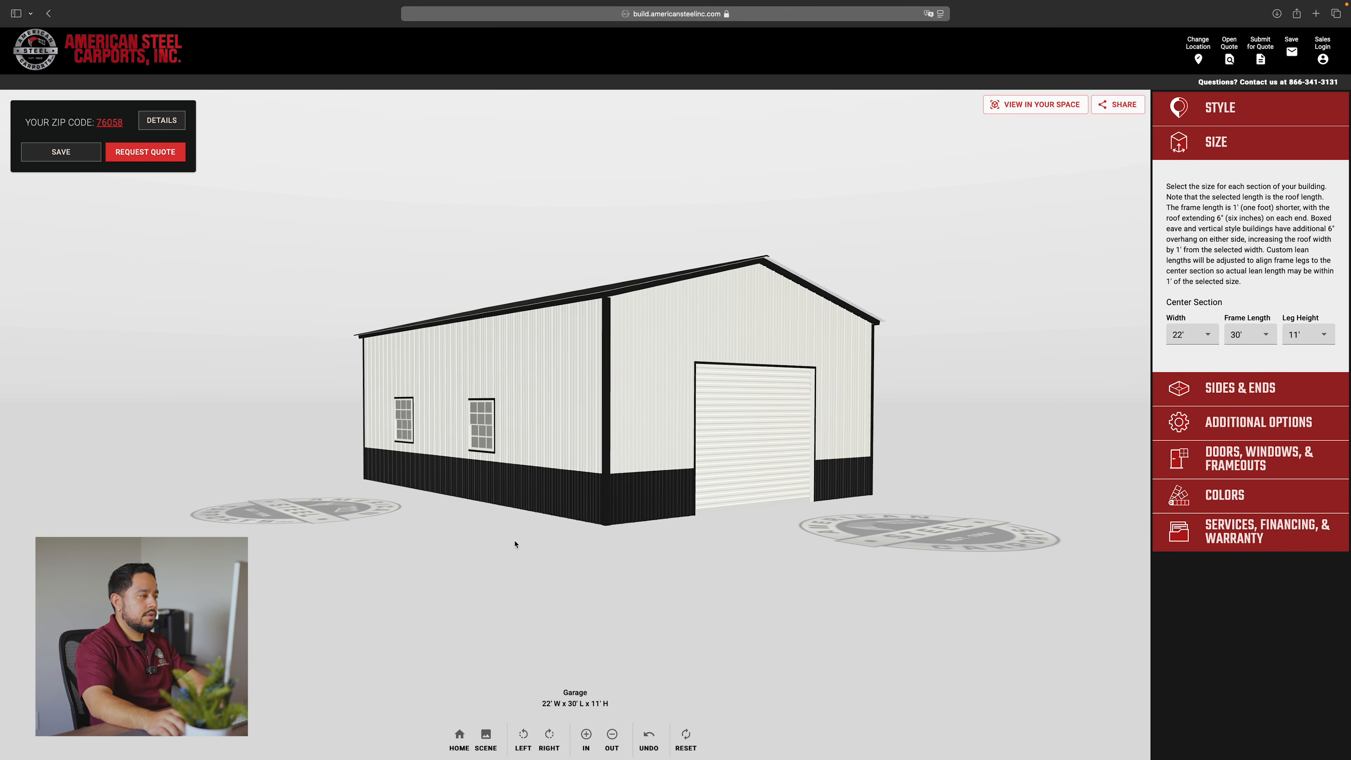
drag(735, 546, 862, 541)
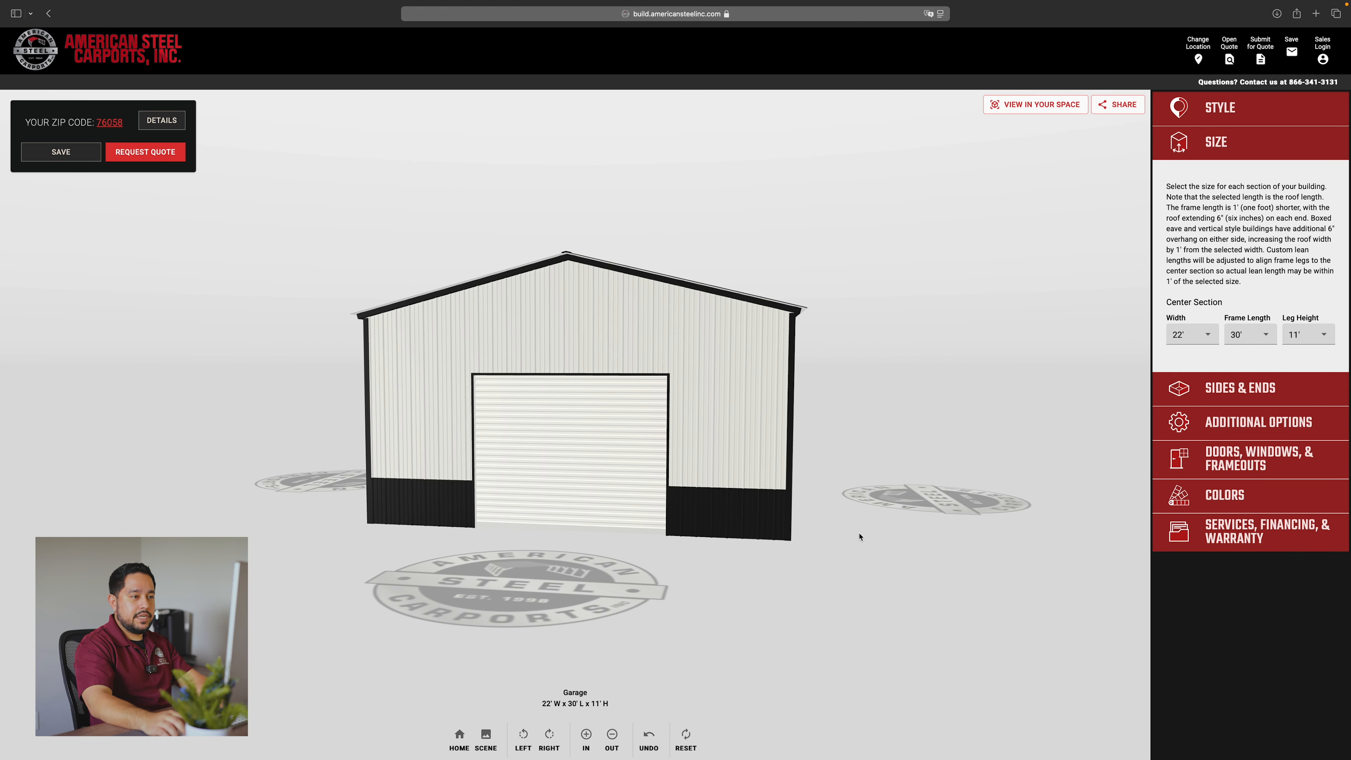
Step: Try the center section's front gable end as Open and as Gable End, and return it to Fully Enclosed
click(1201, 389)
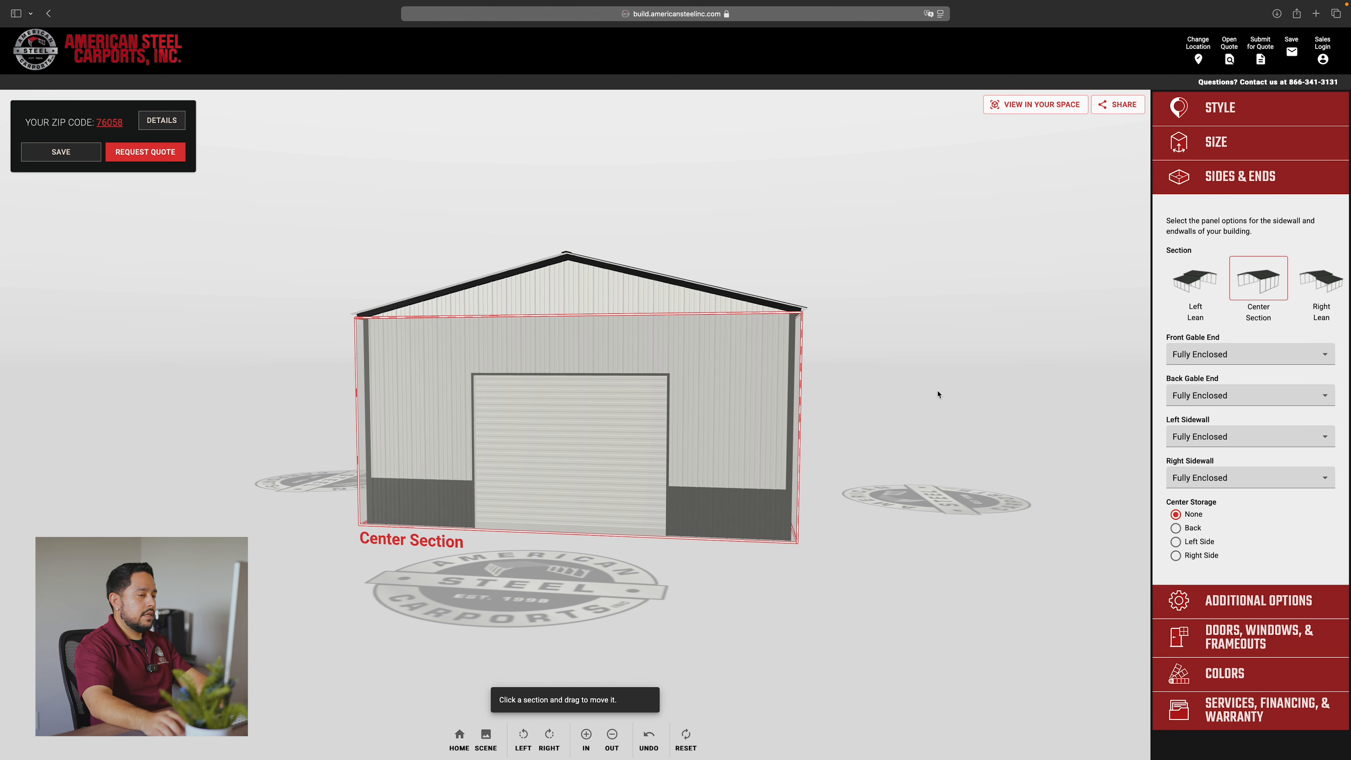
drag(926, 399, 812, 402)
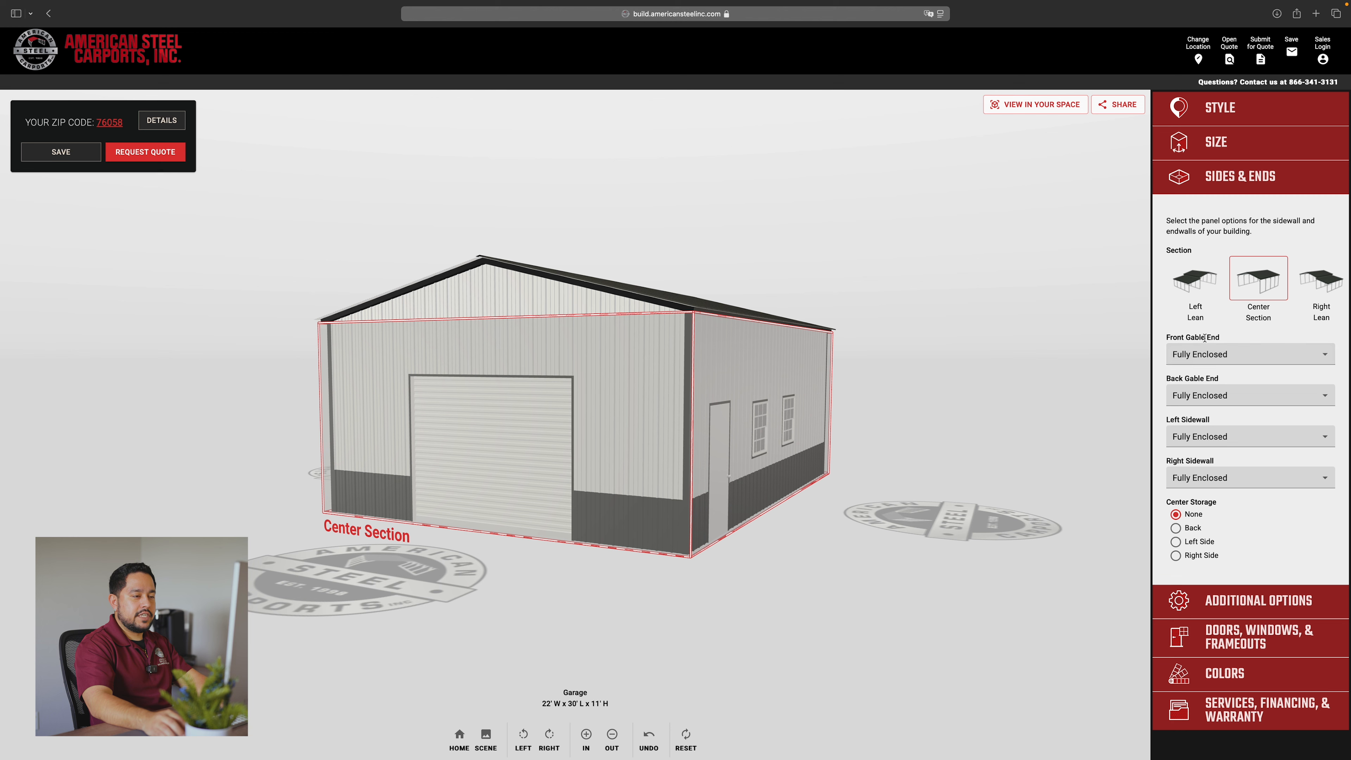
click(1223, 355)
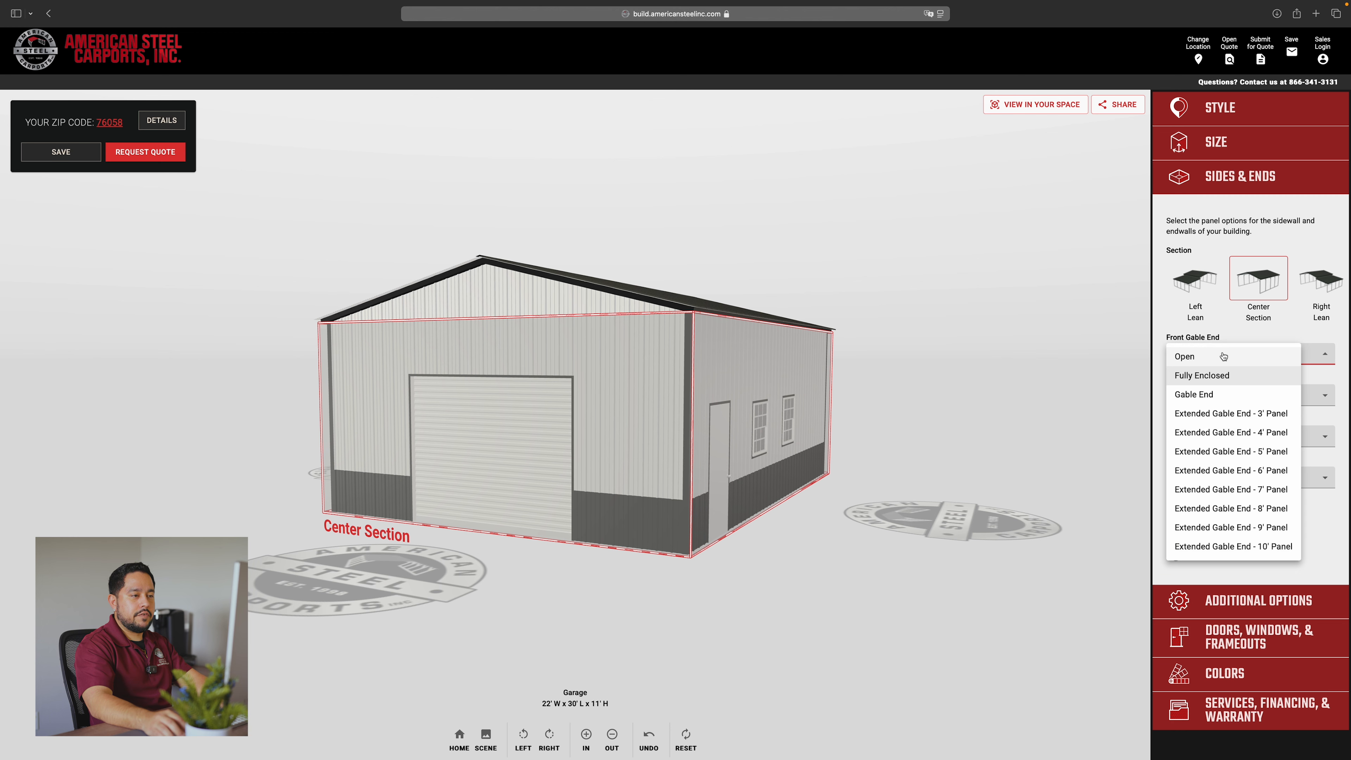
click(1205, 356)
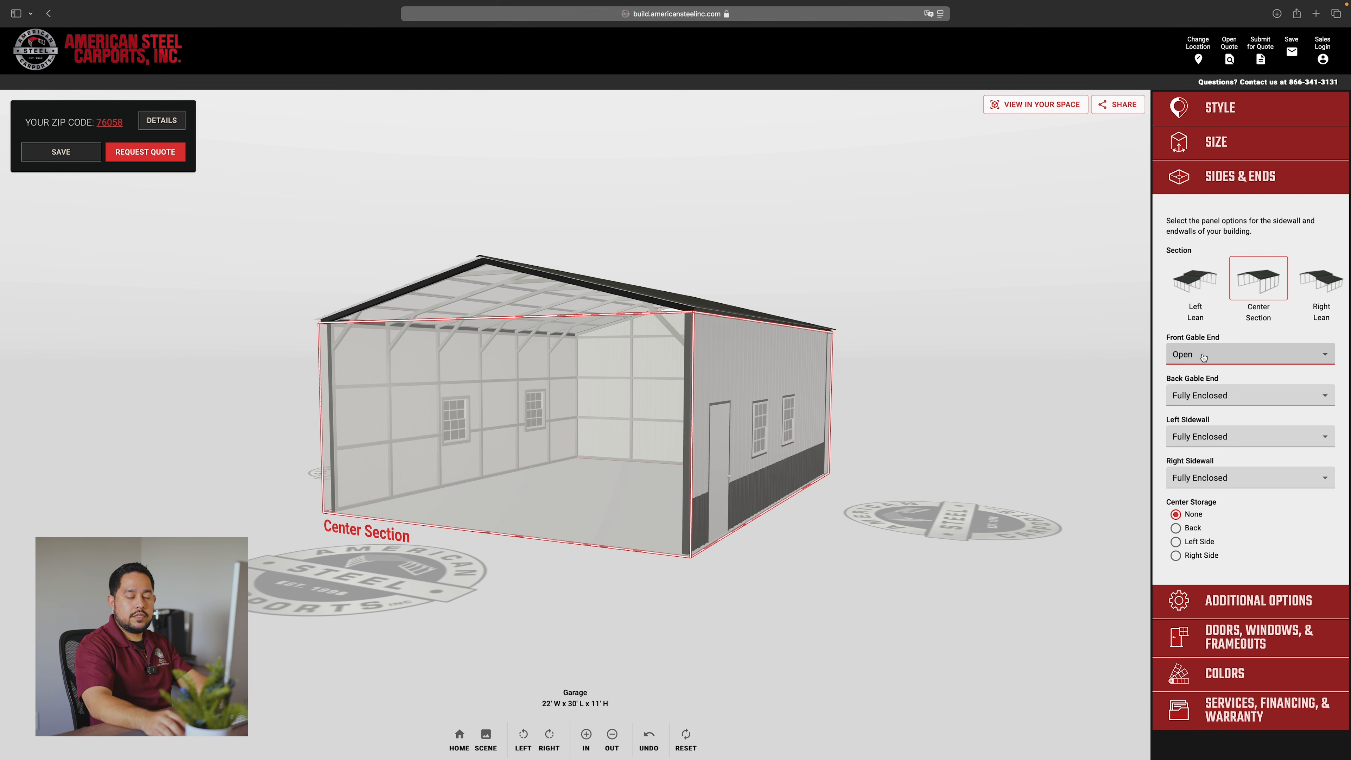
click(1205, 357)
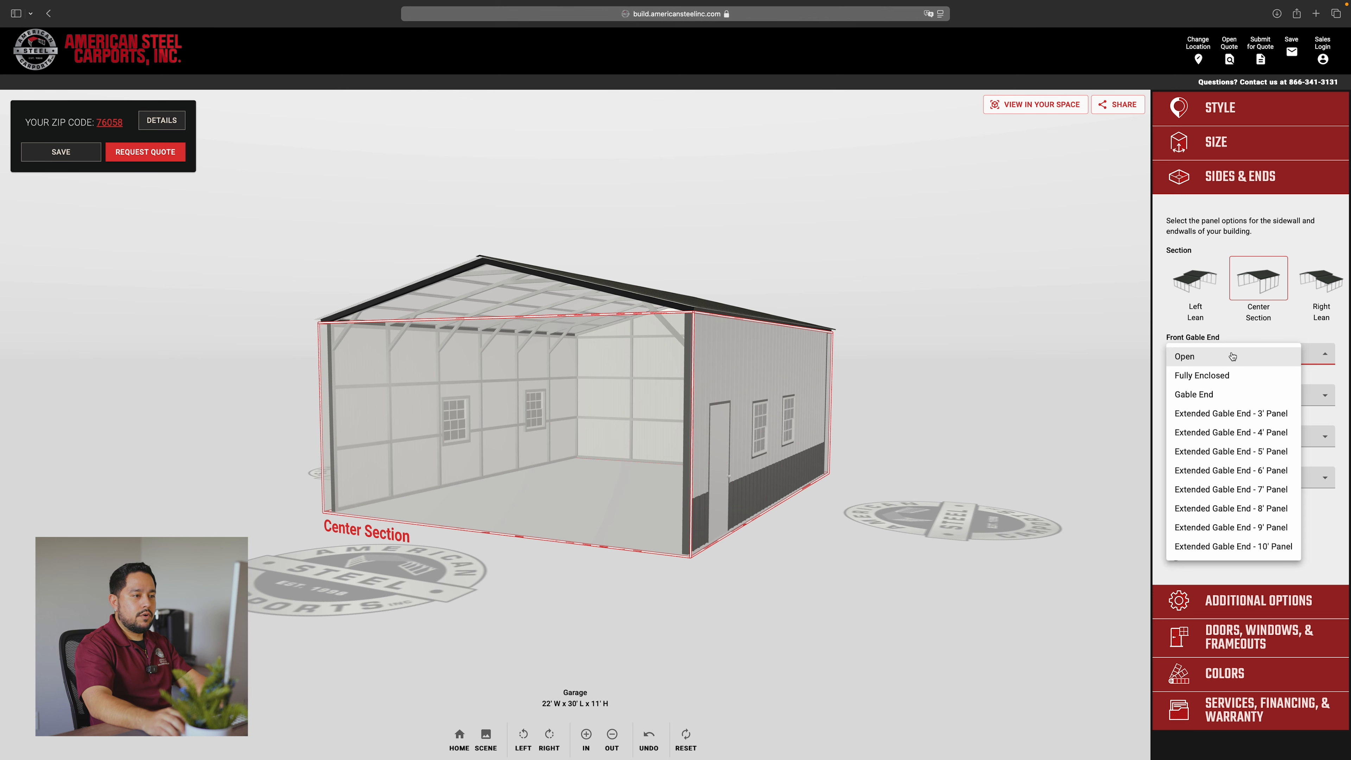
click(1226, 394)
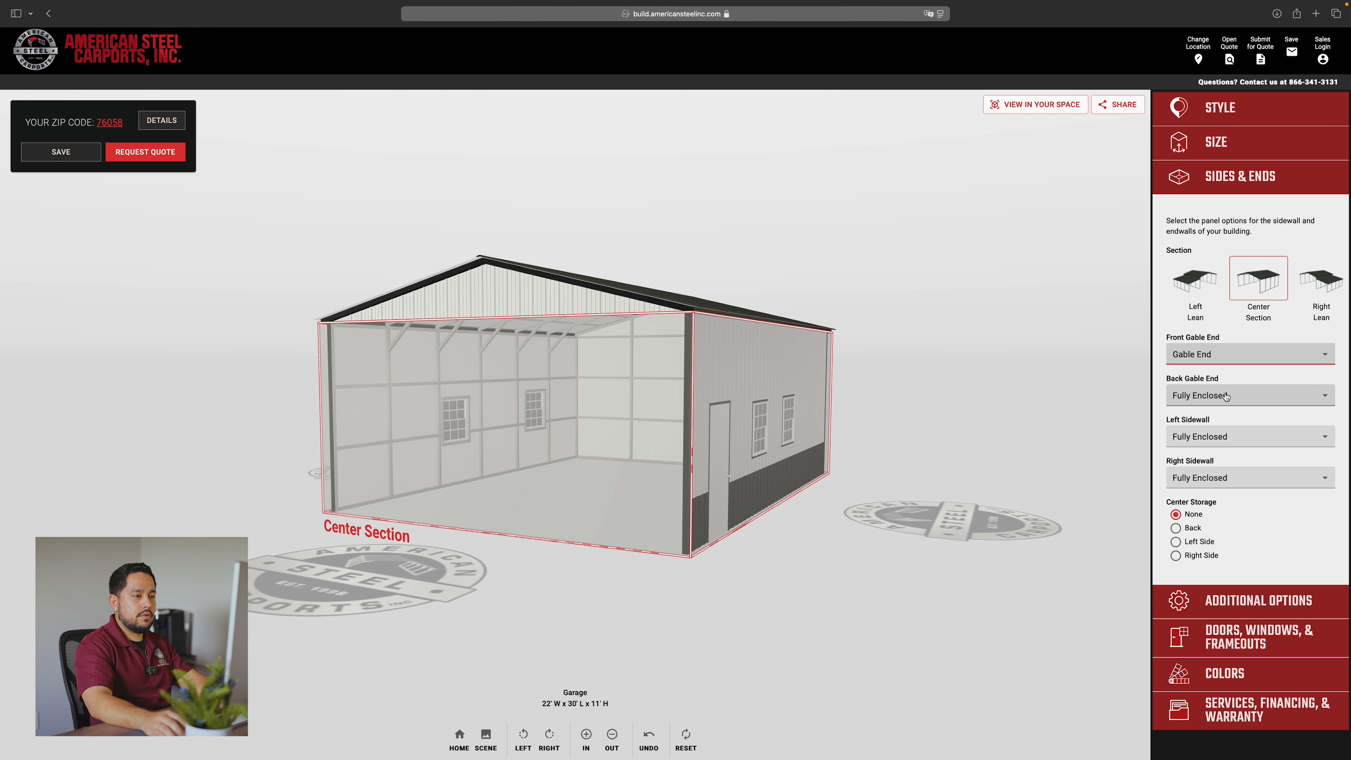
click(1224, 359)
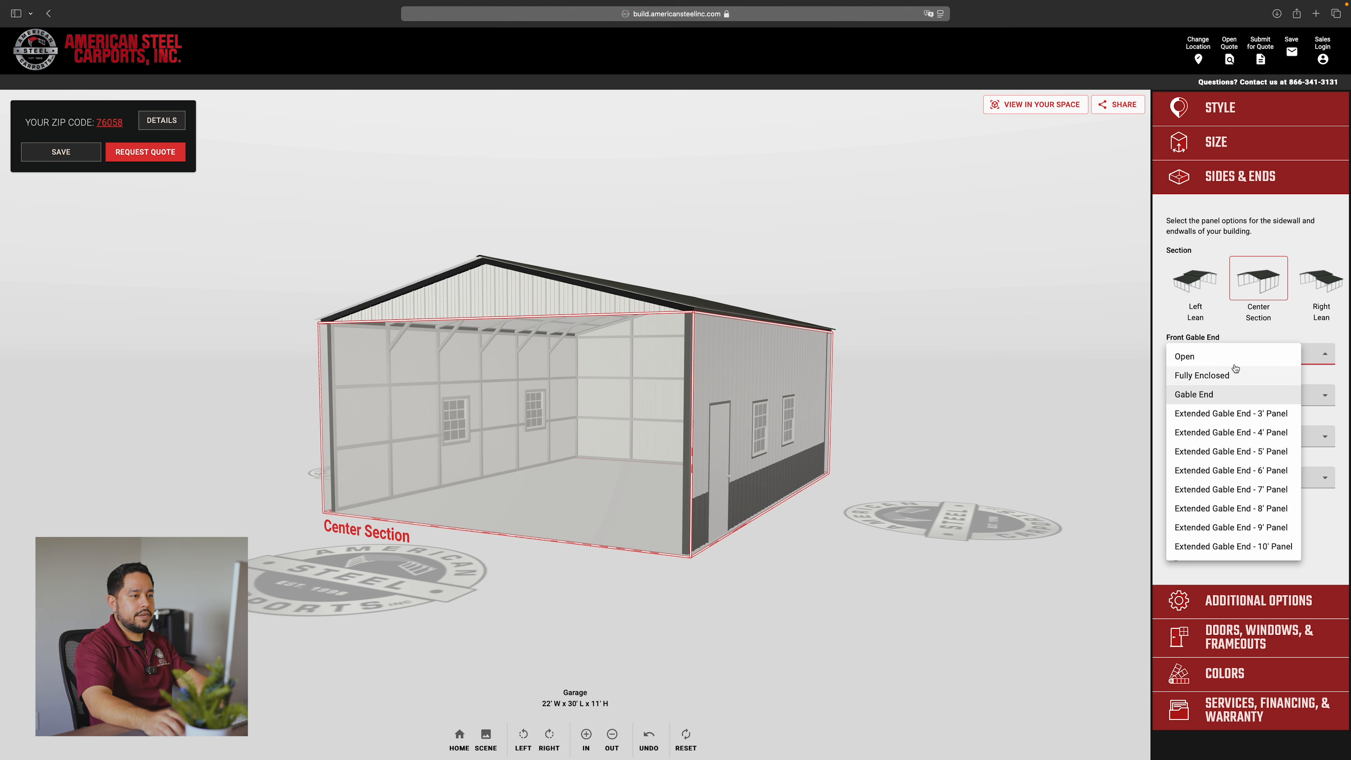
click(1208, 377)
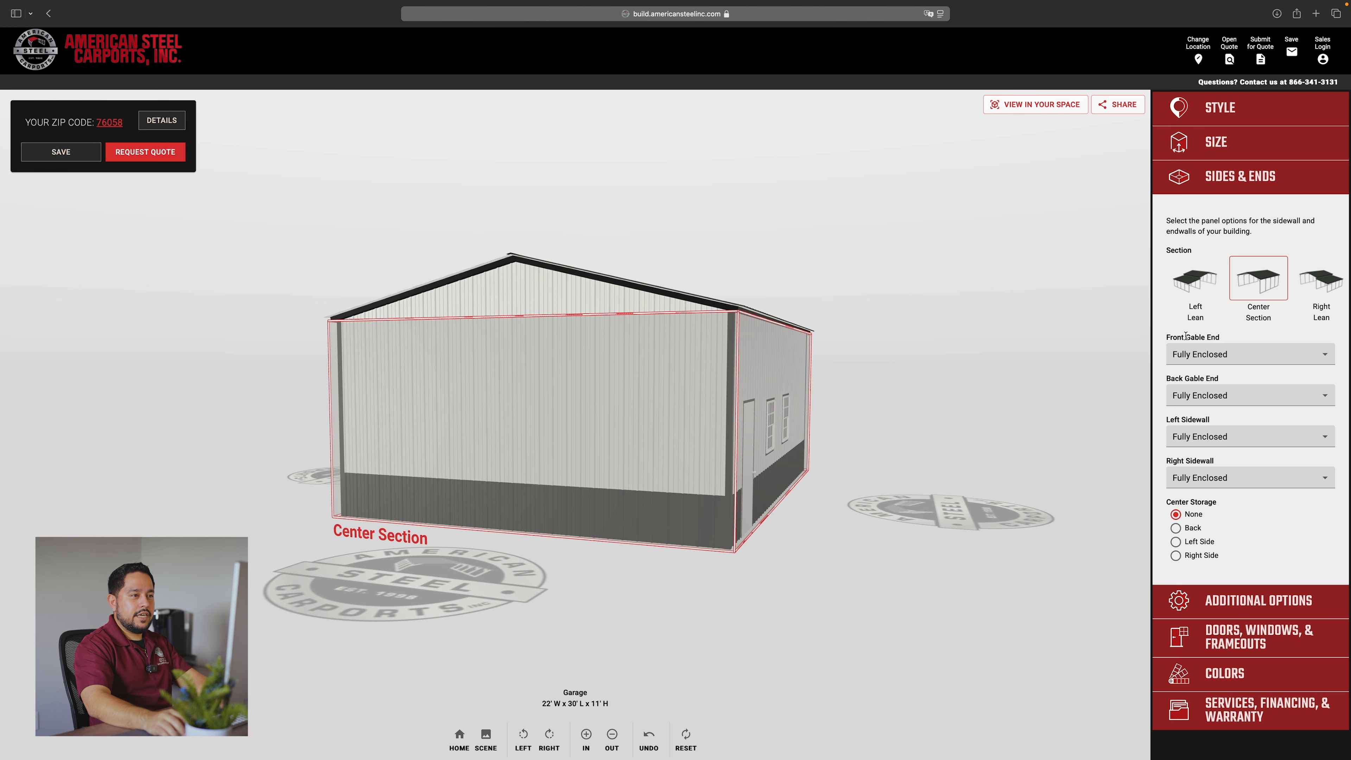
Step: Add a left lean to the building using the Lean only option
click(1196, 280)
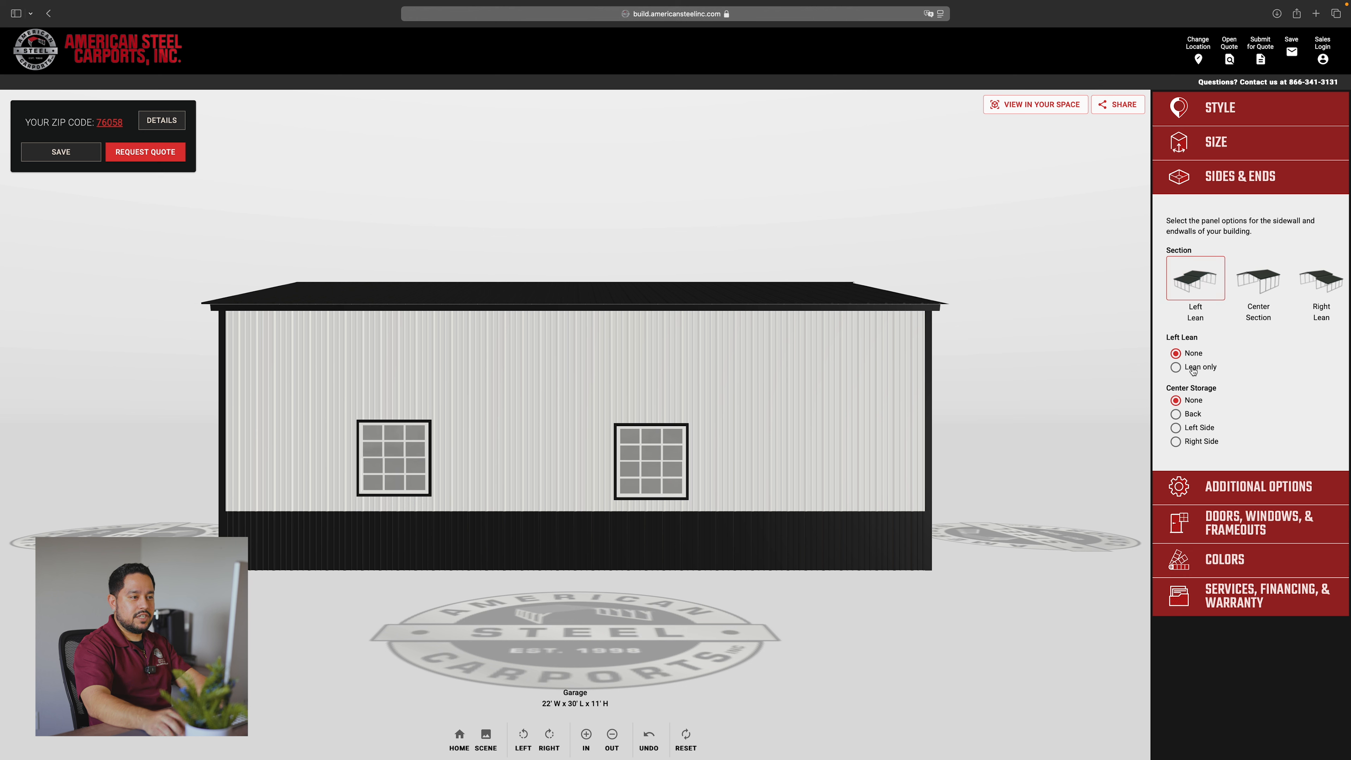
click(1177, 367)
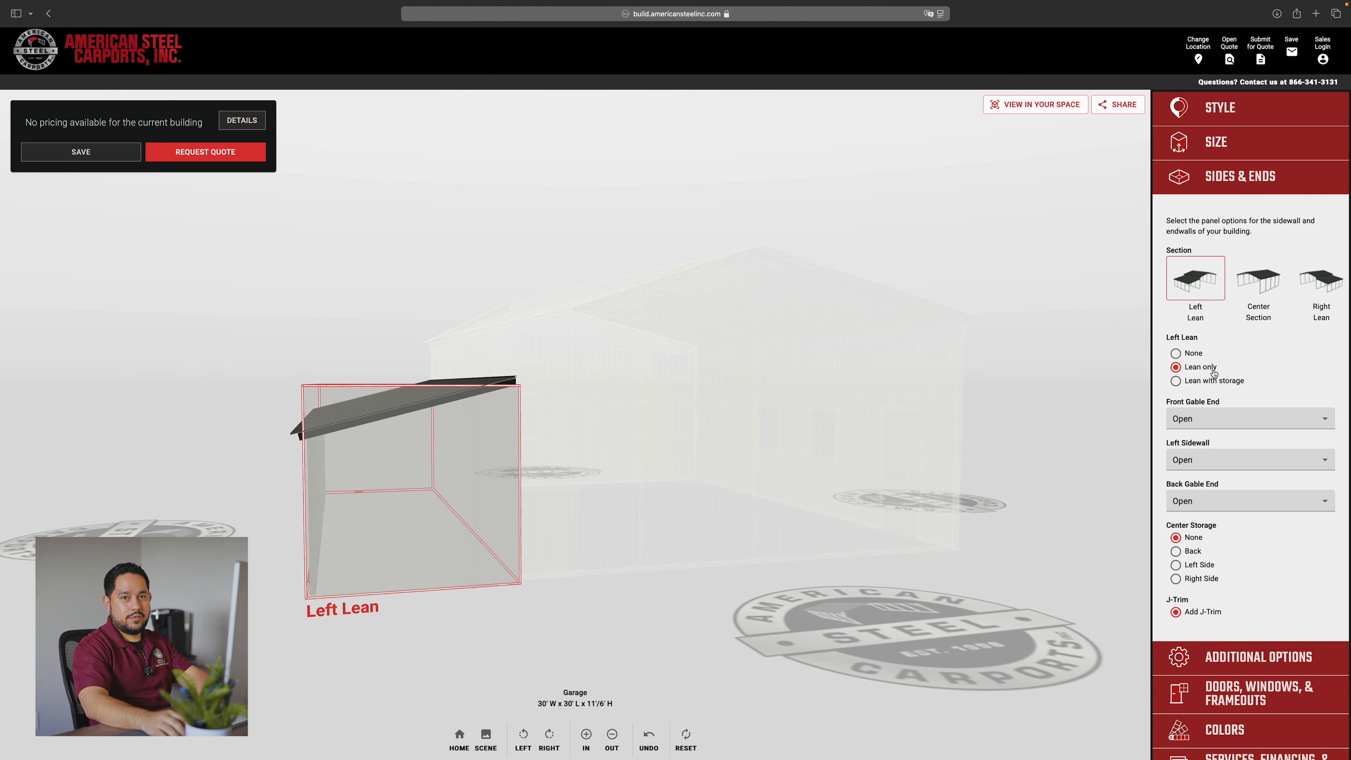
drag(1075, 379, 1042, 379)
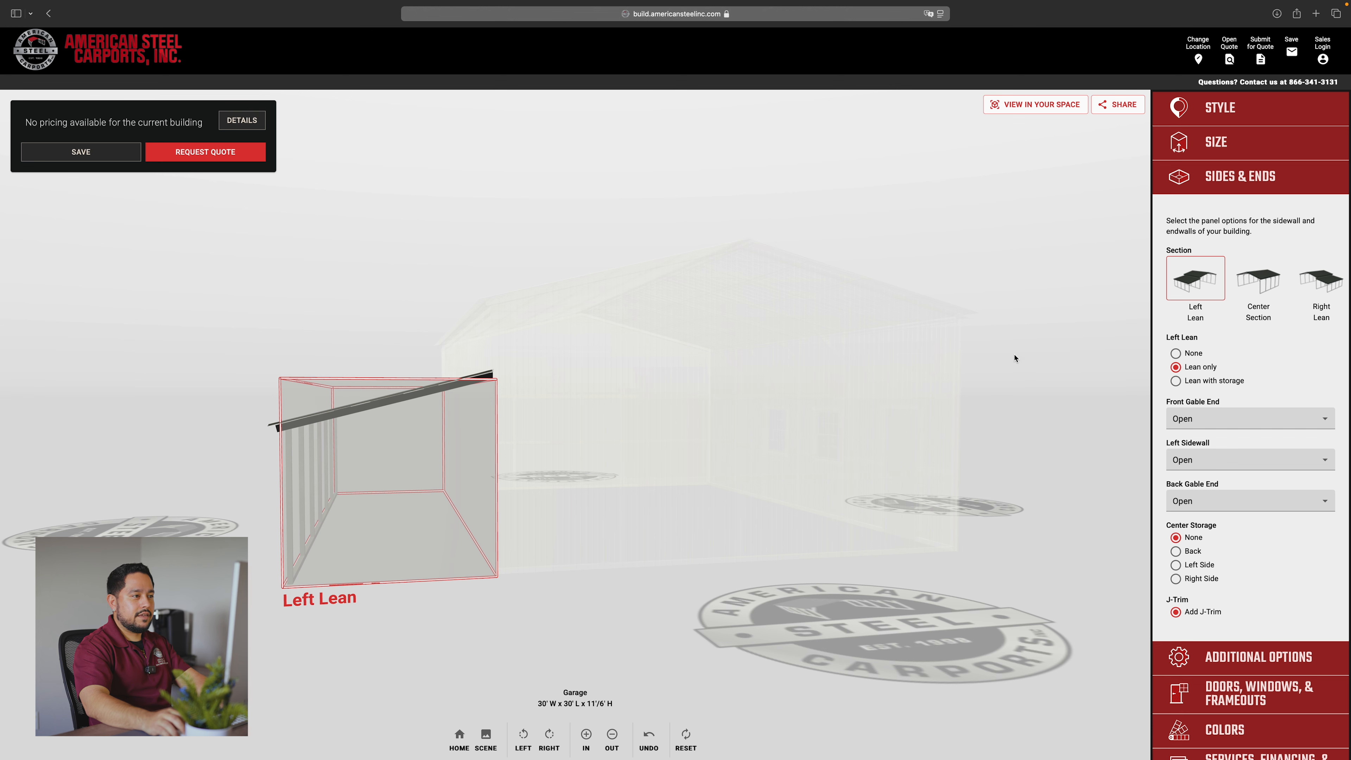
Step: Set the left lean's front and back gable ends to Gable End
click(1198, 420)
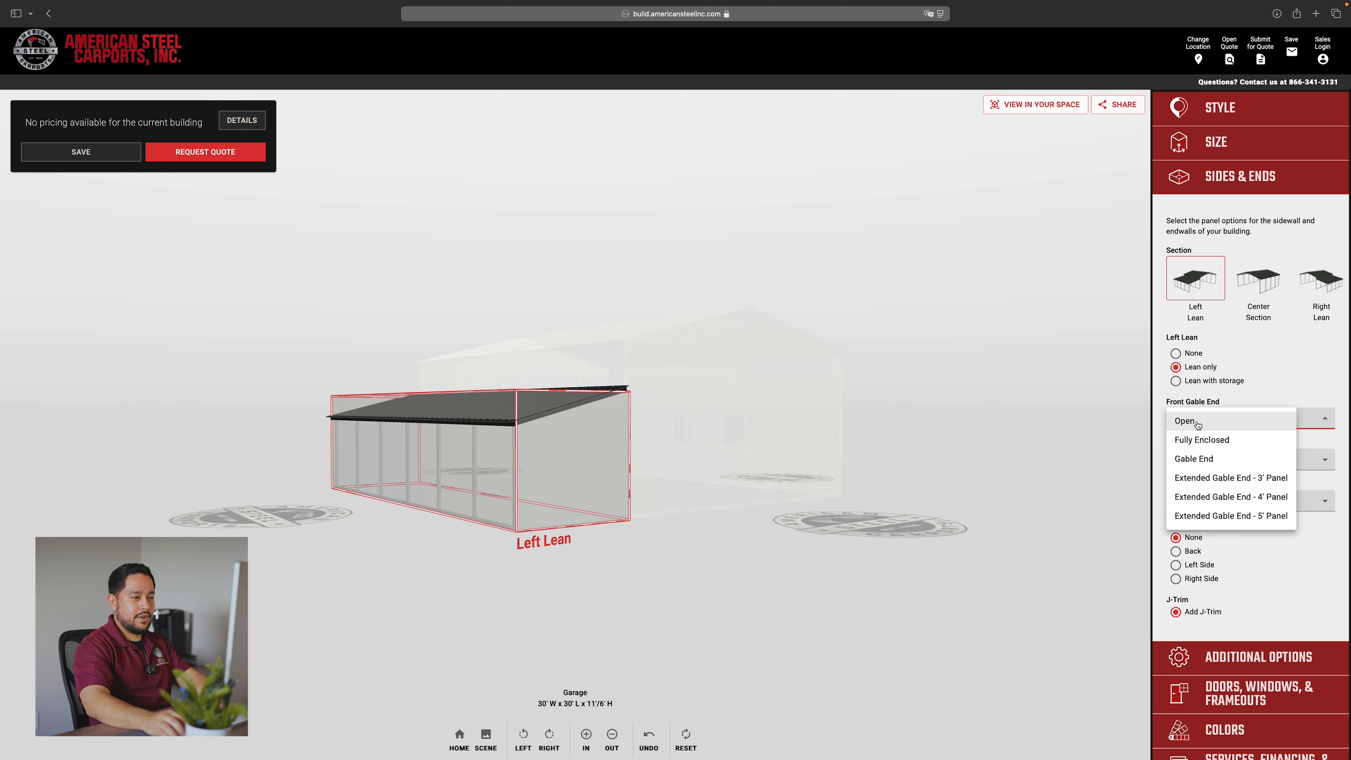
click(1197, 459)
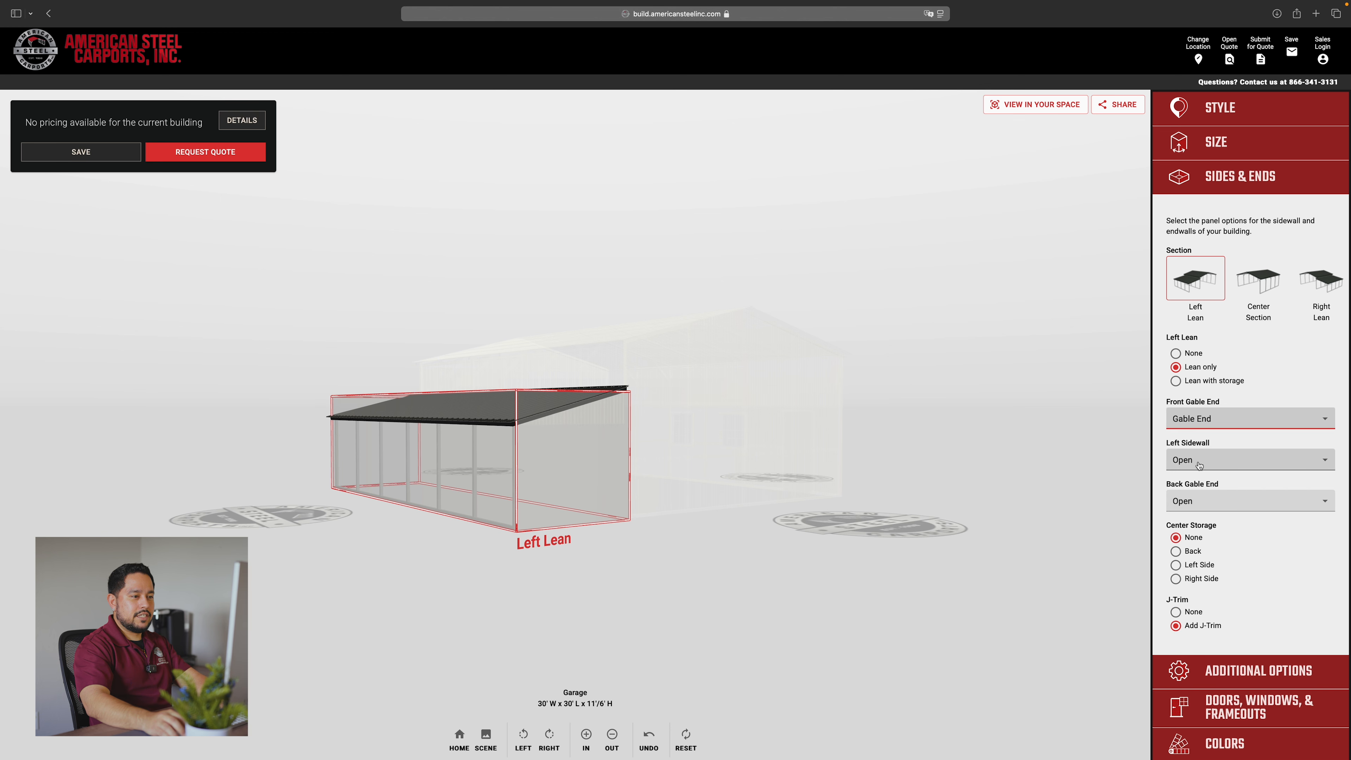
click(1194, 500)
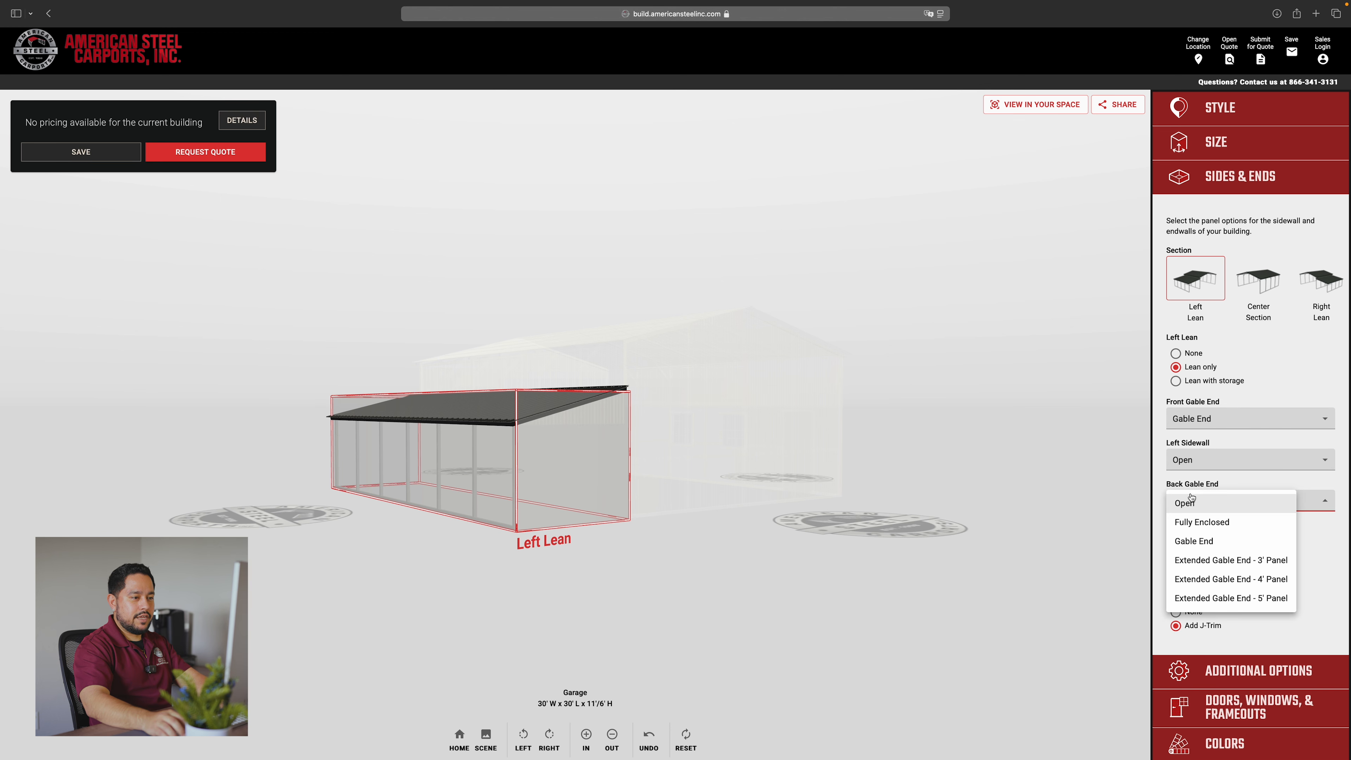
click(1194, 540)
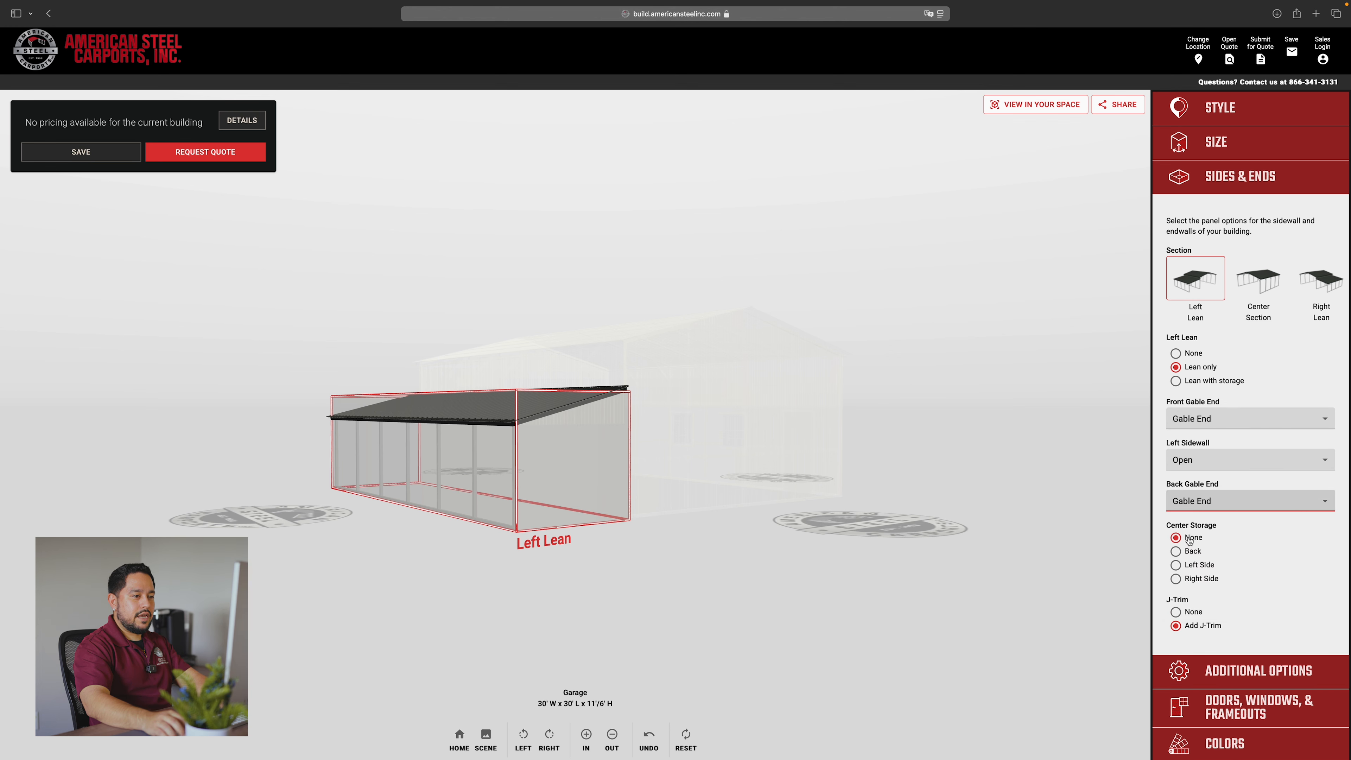
Step: Set the left lean's left sidewall to Fully Enclosed
click(1194, 464)
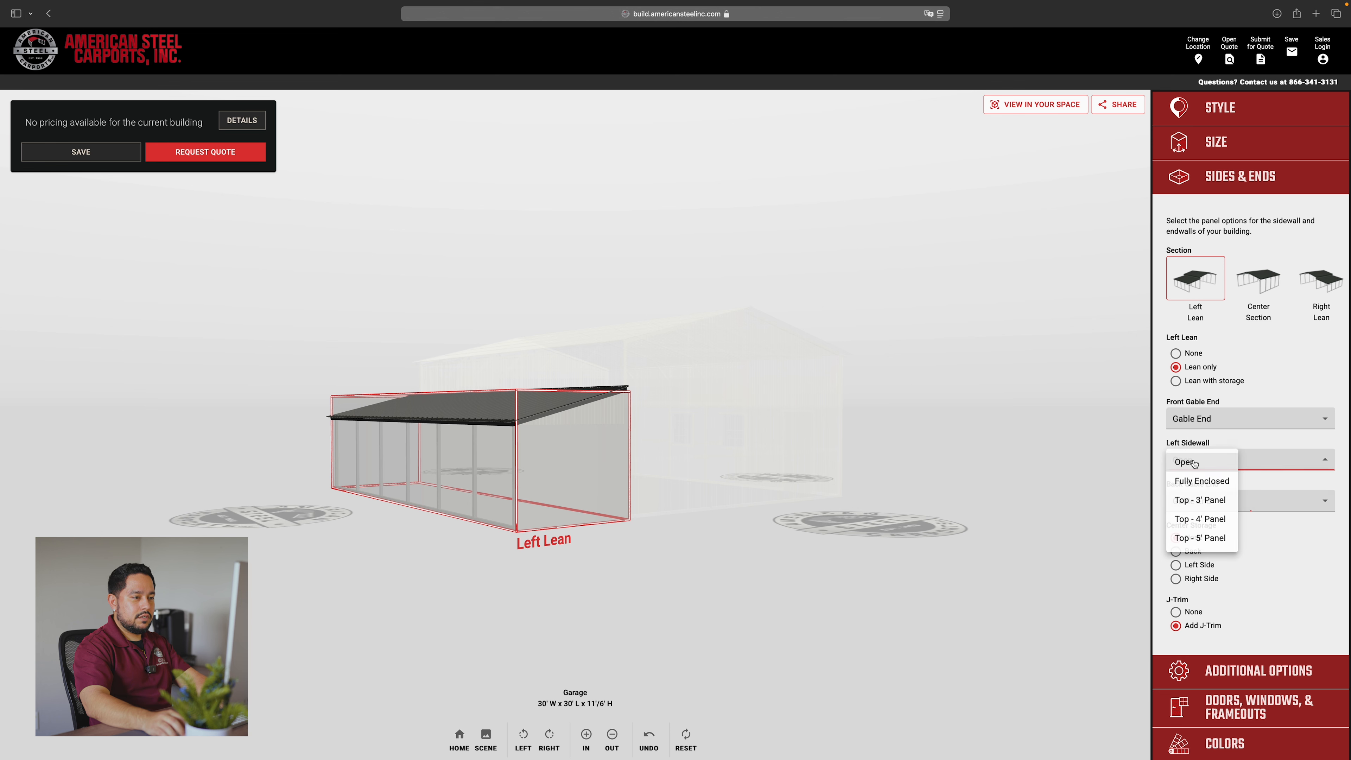
click(1196, 481)
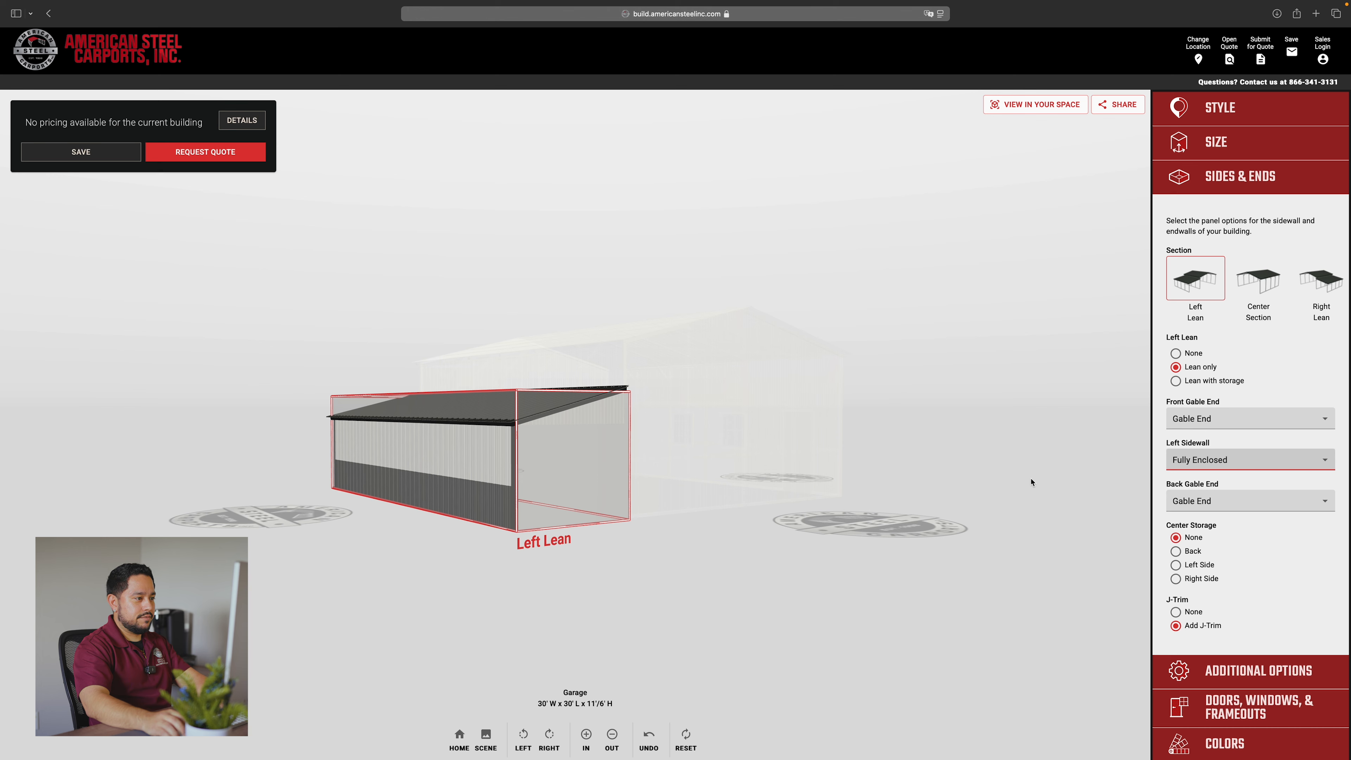
Step: Try Horizontal siding on the building, return it to Vertical, and select 12-Gauge Framing for the frame
scroll(1222, 546, down, 2)
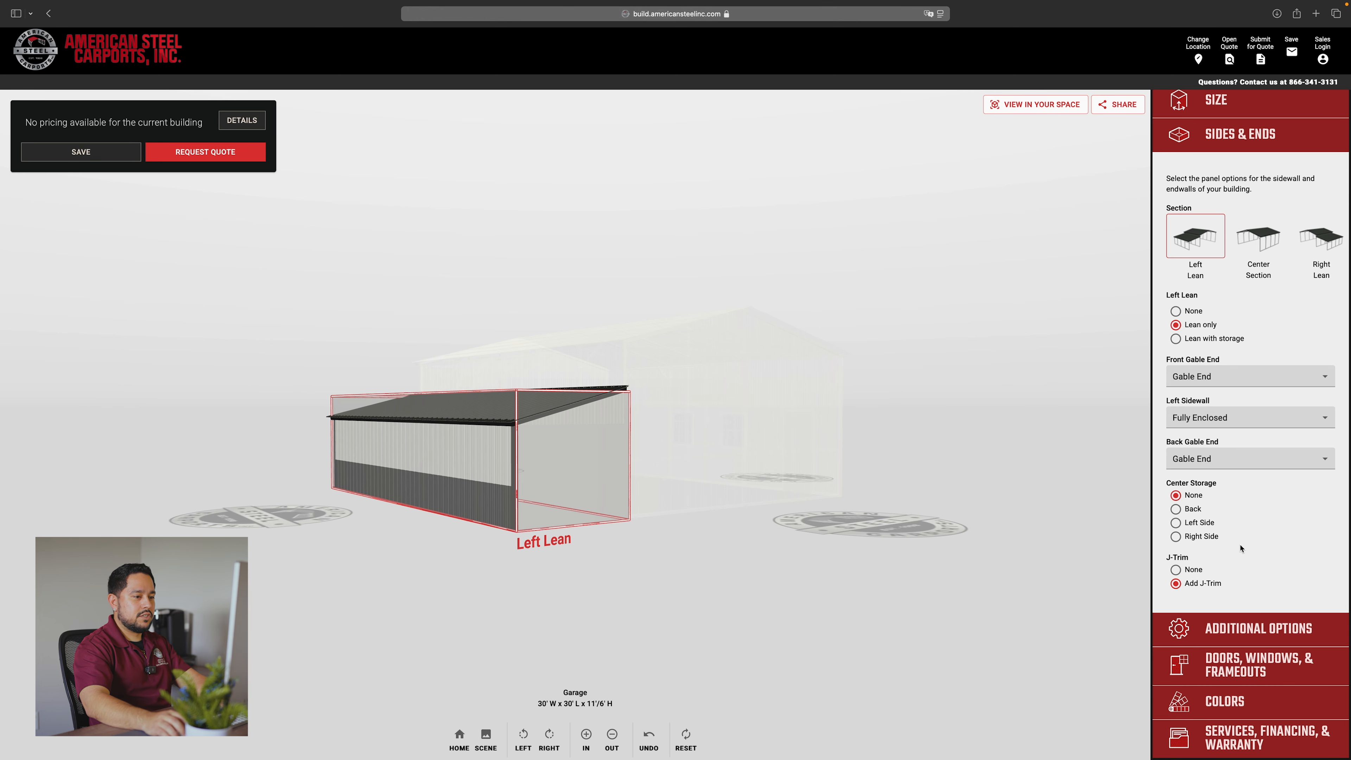
click(1228, 623)
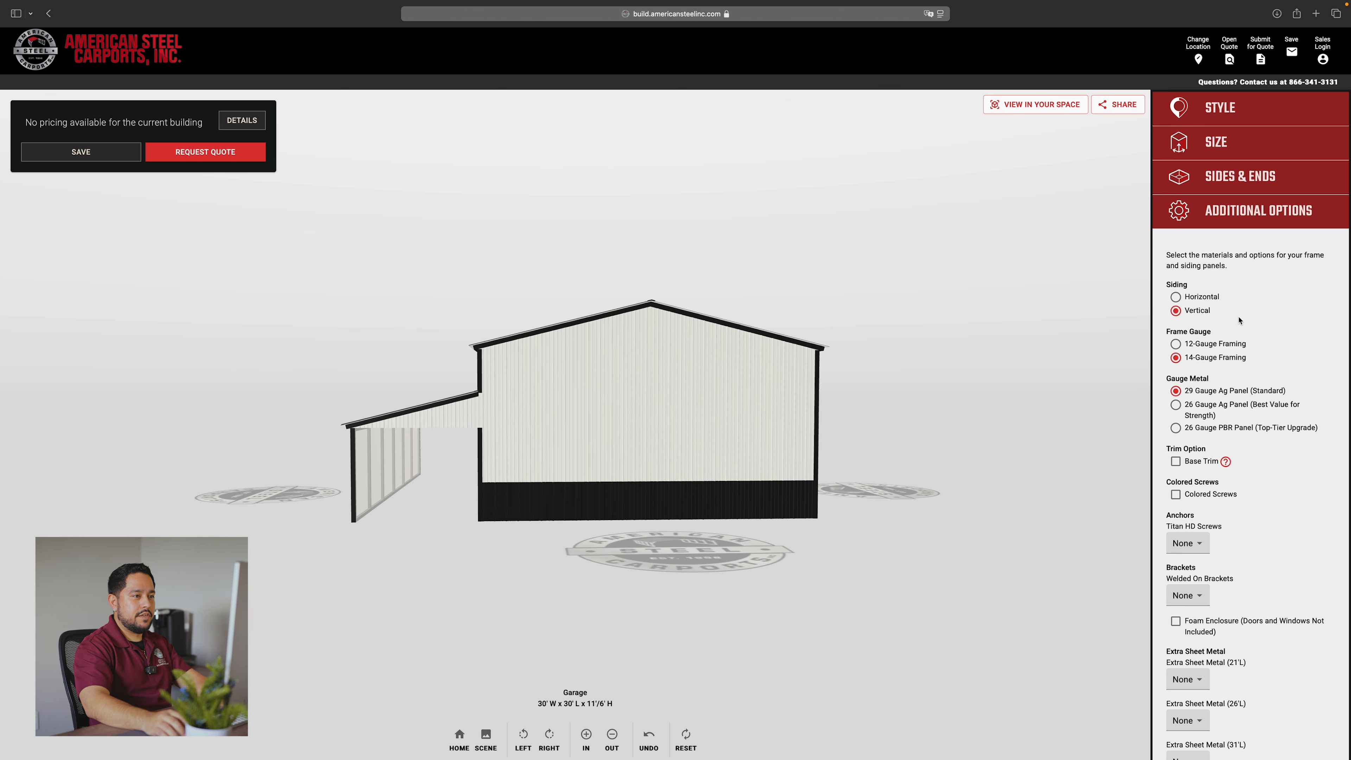
drag(1027, 343, 916, 343)
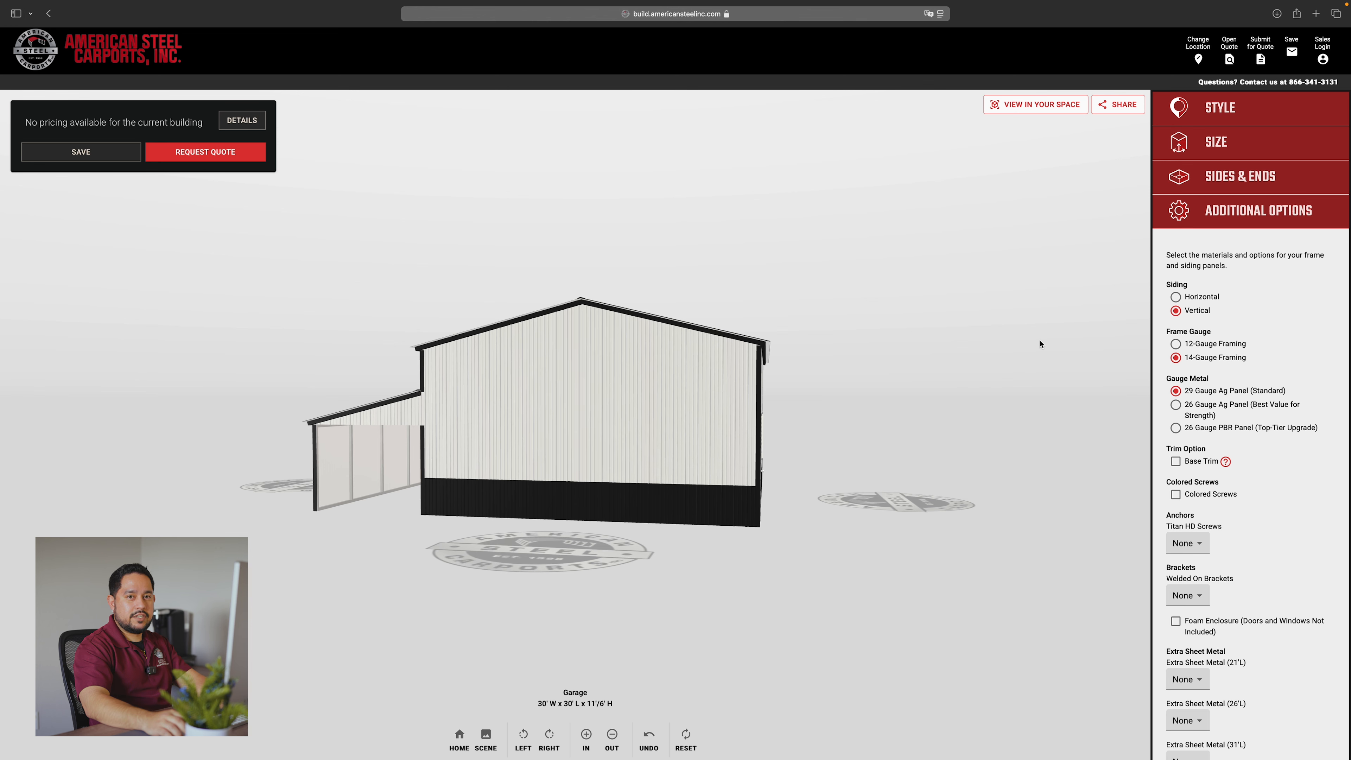
drag(1042, 345, 911, 337)
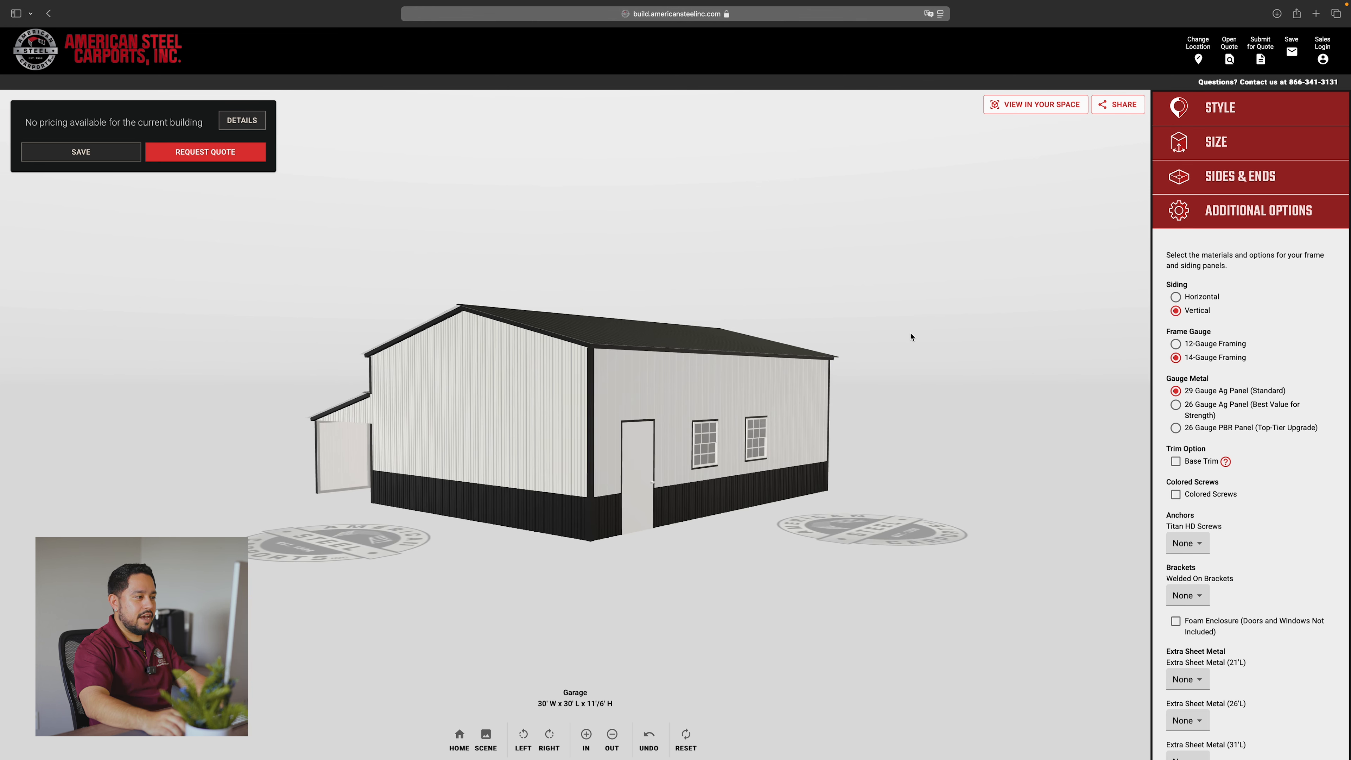
drag(784, 275, 848, 272)
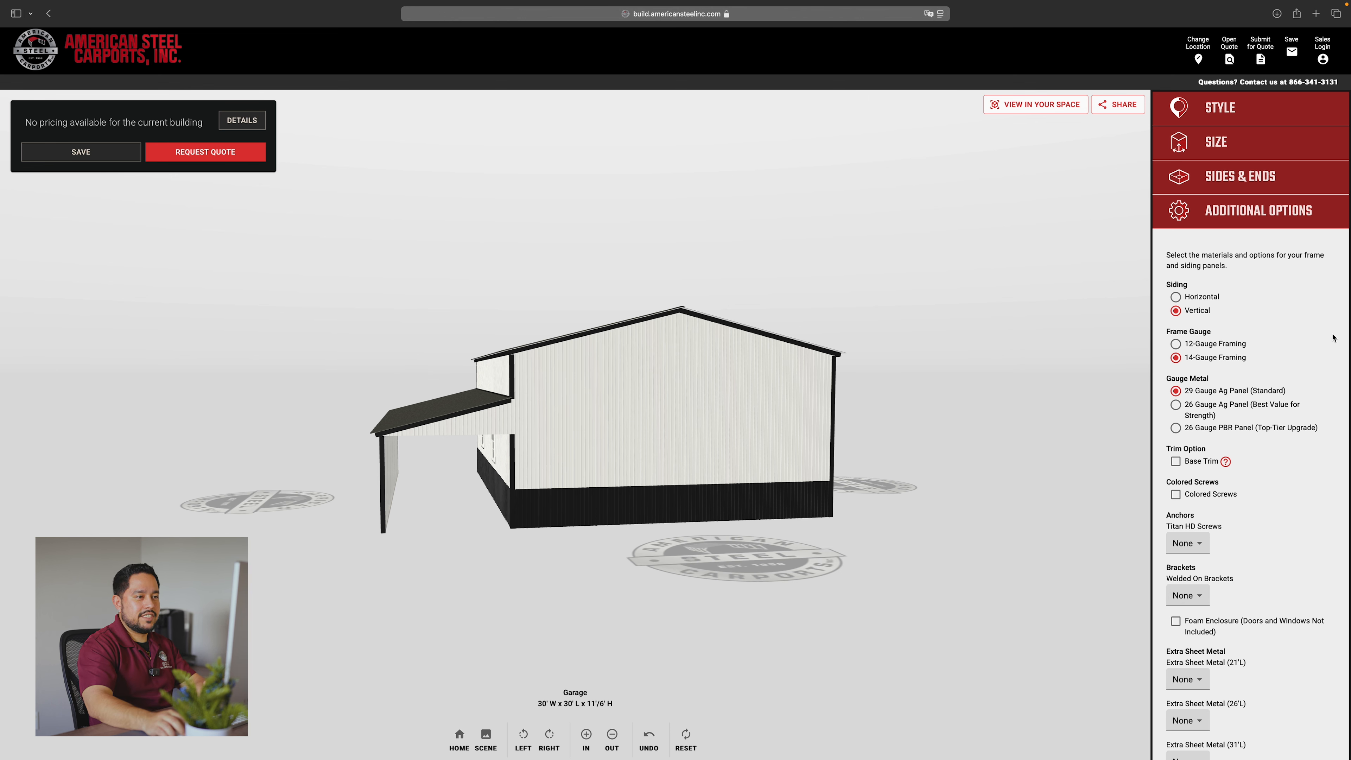
click(1181, 299)
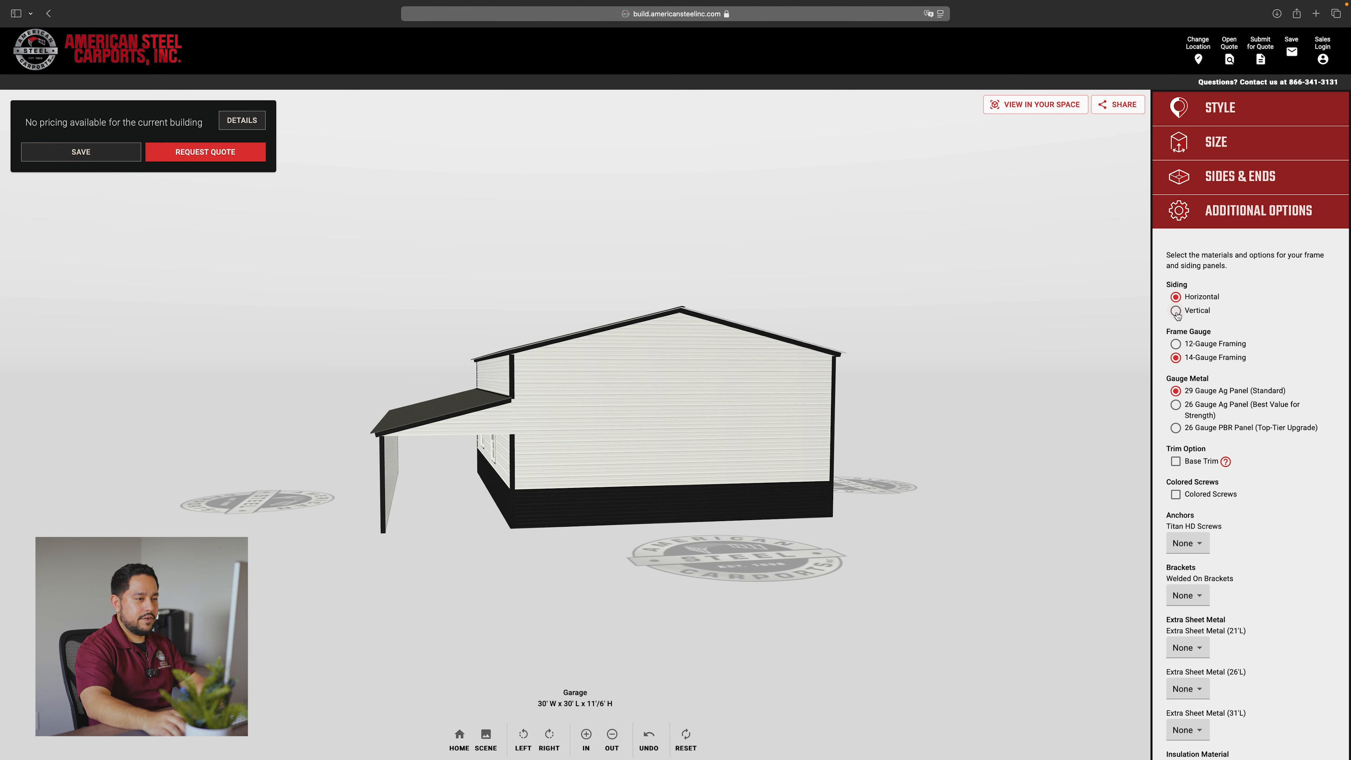
click(1176, 311)
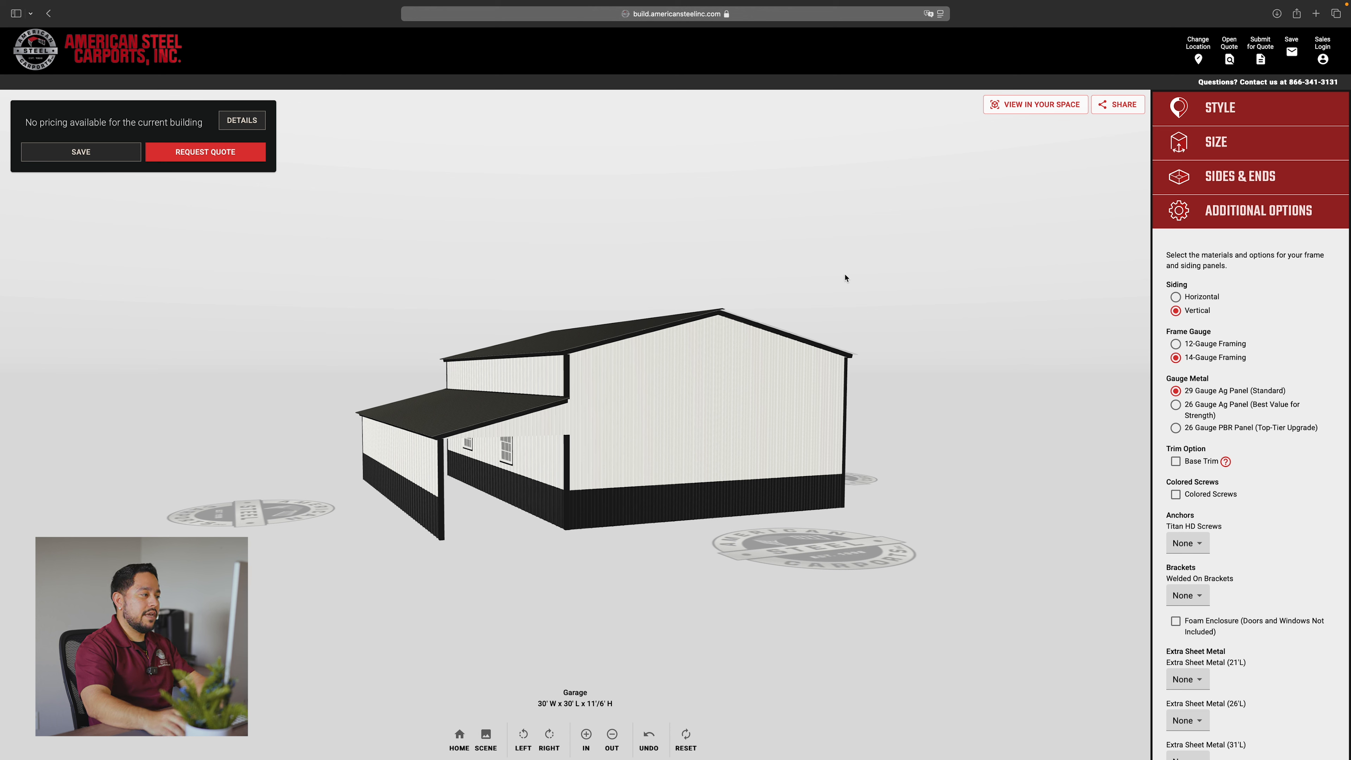
click(1176, 344)
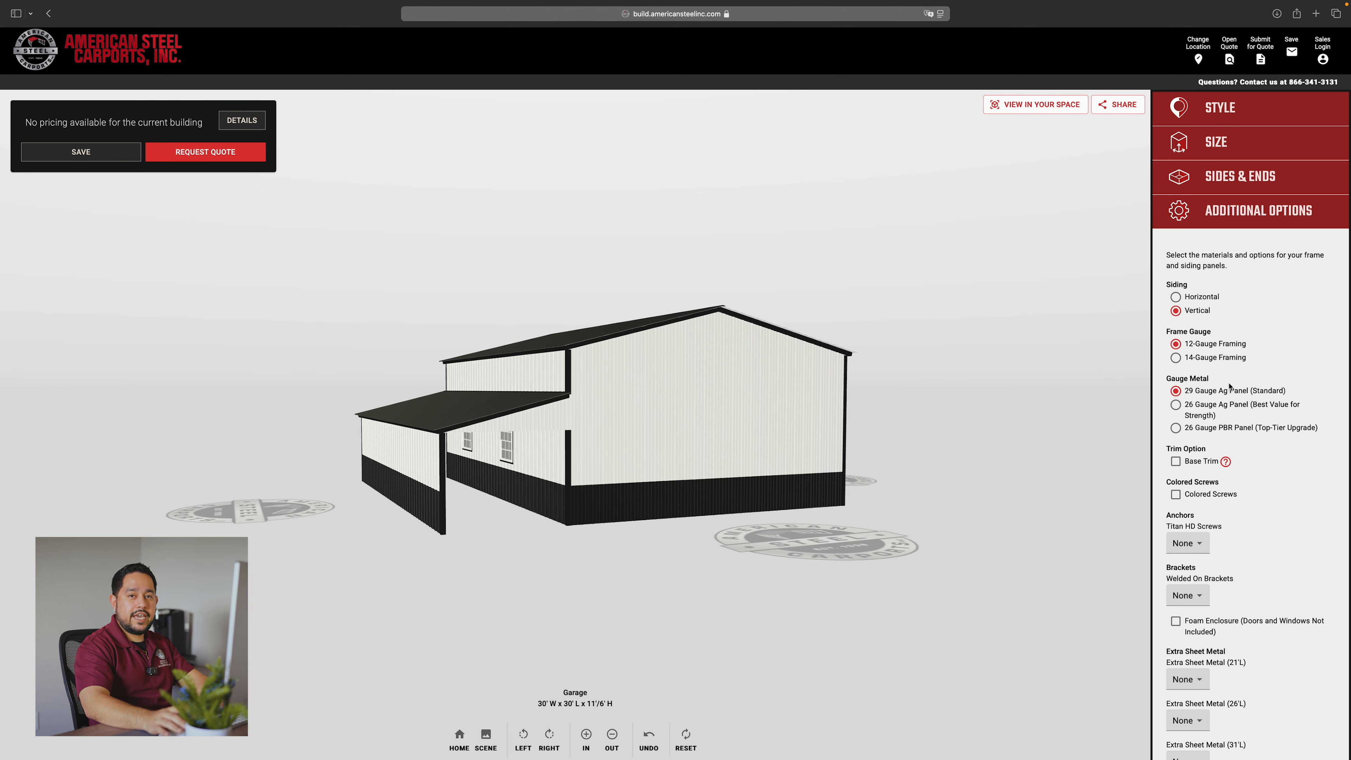
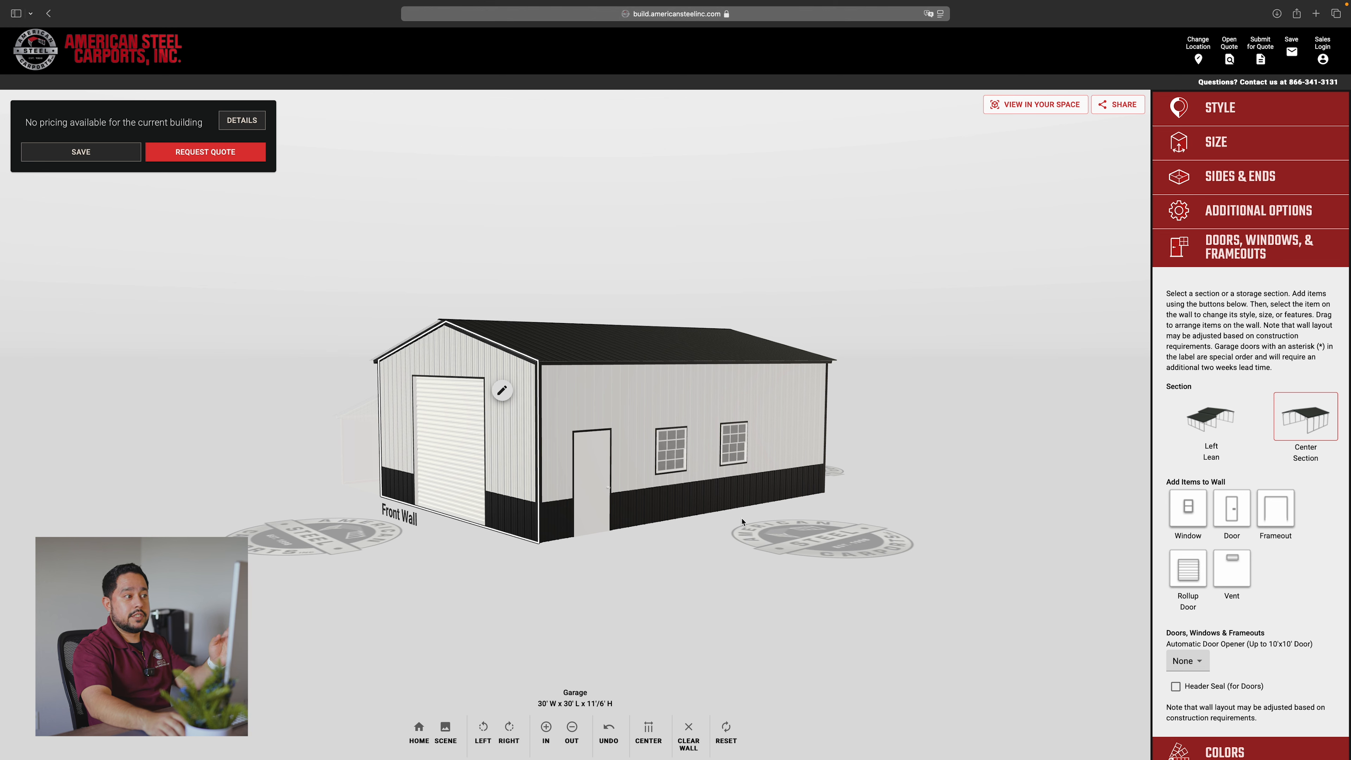
Step: Remove the walk-in door from the center section's right wall
drag(740, 521, 711, 520)
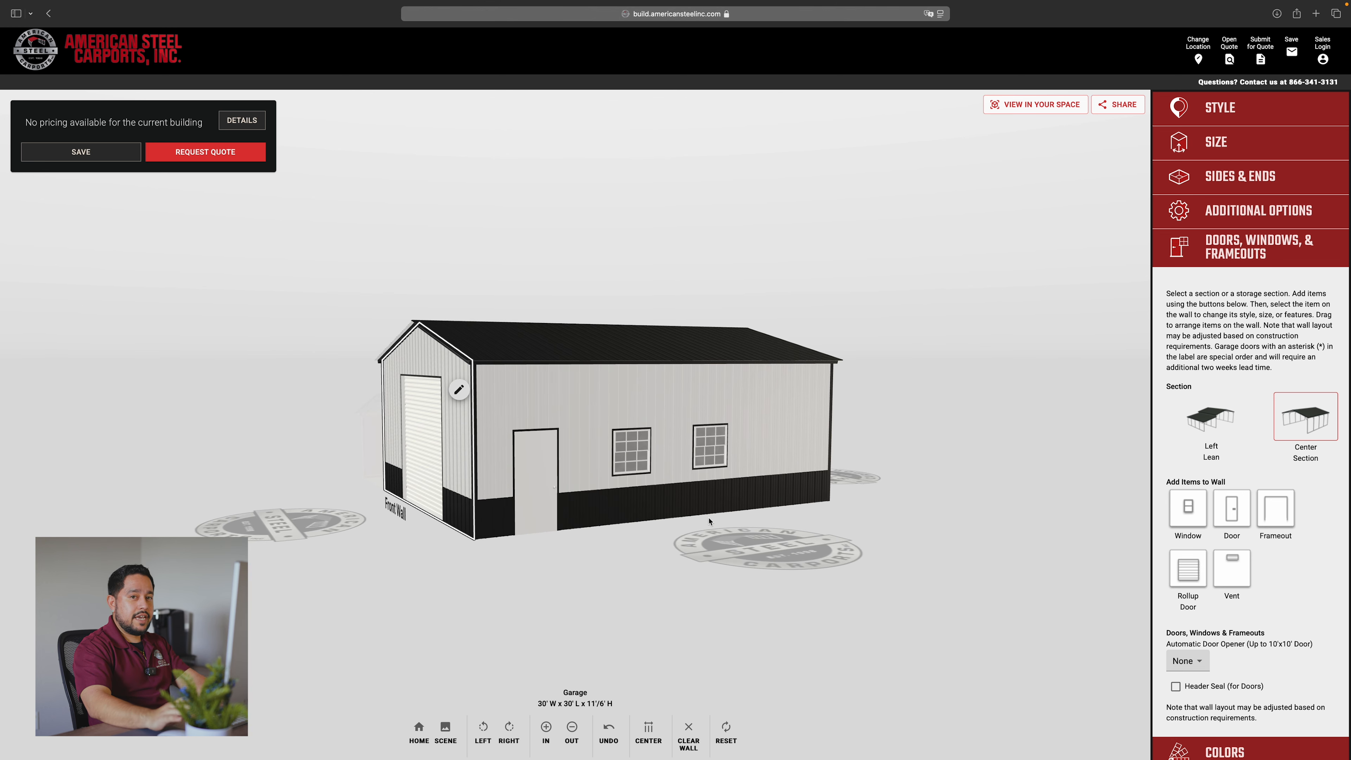
click(545, 454)
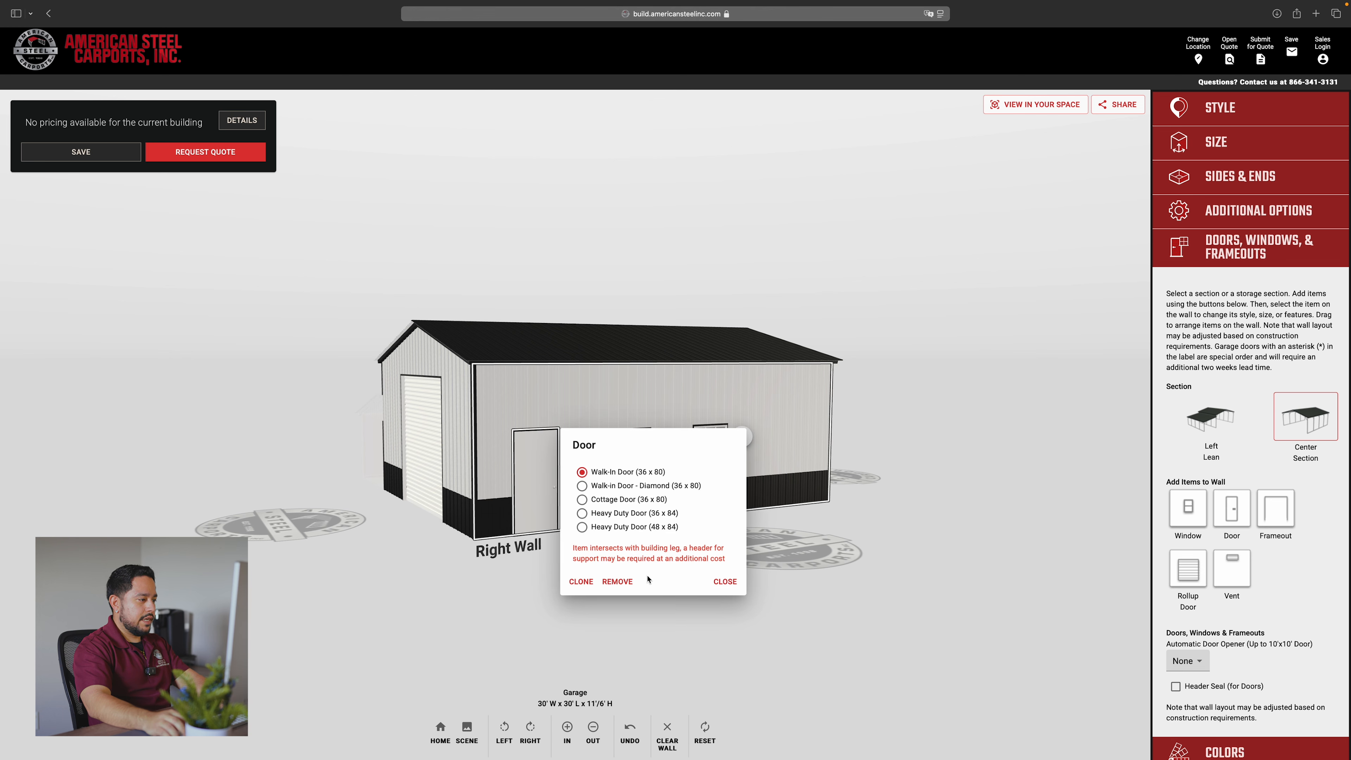
click(623, 583)
Step: Change both windows on the center section's left wall to 30W x 53H Double Pane w/o Grid
drag(840, 539, 634, 515)
drag(726, 532, 665, 525)
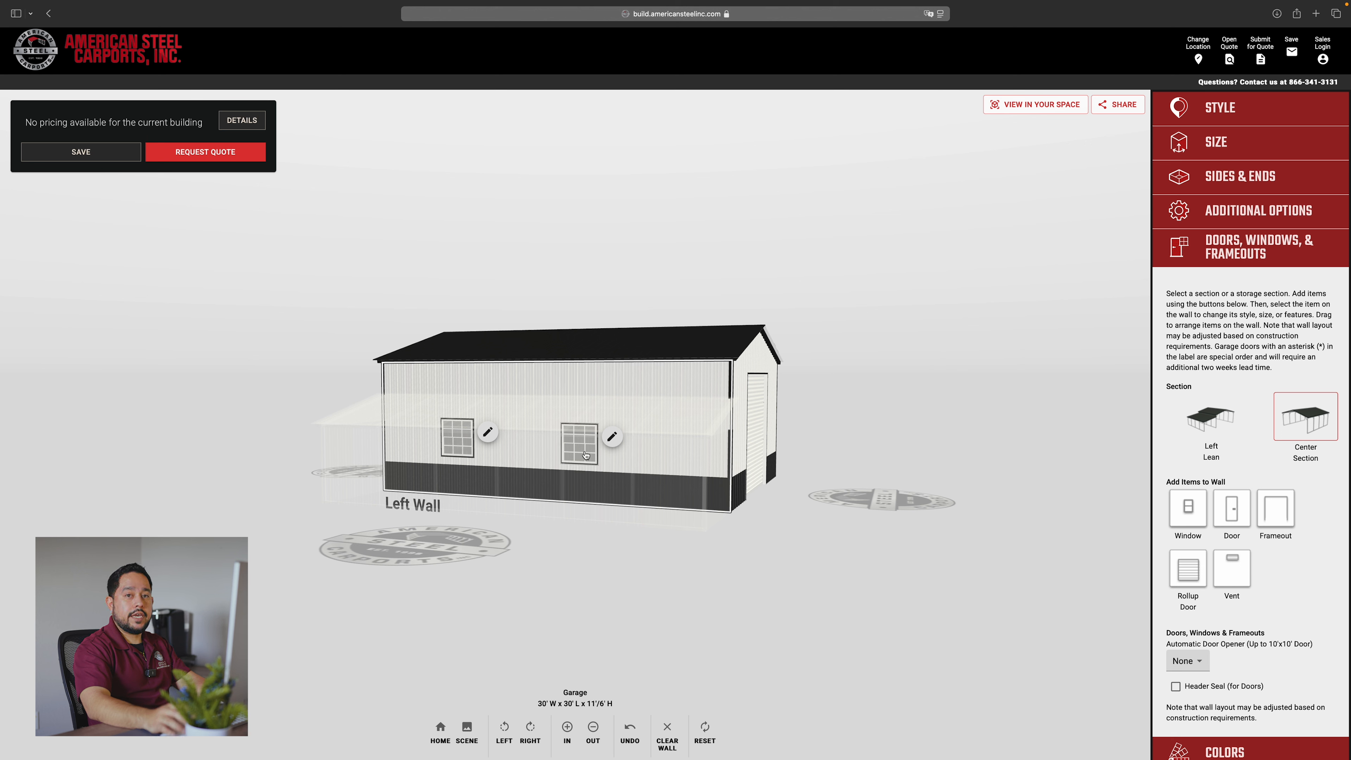
click(462, 455)
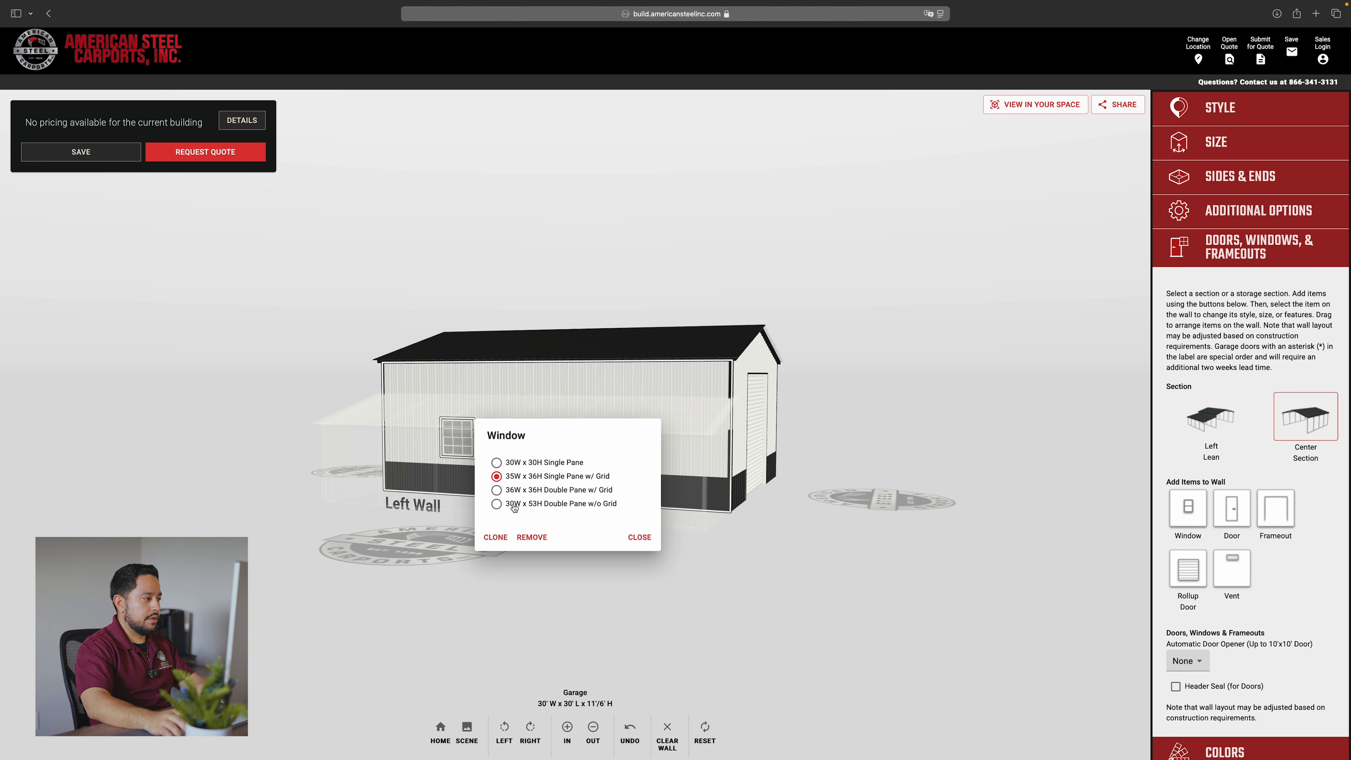
click(499, 504)
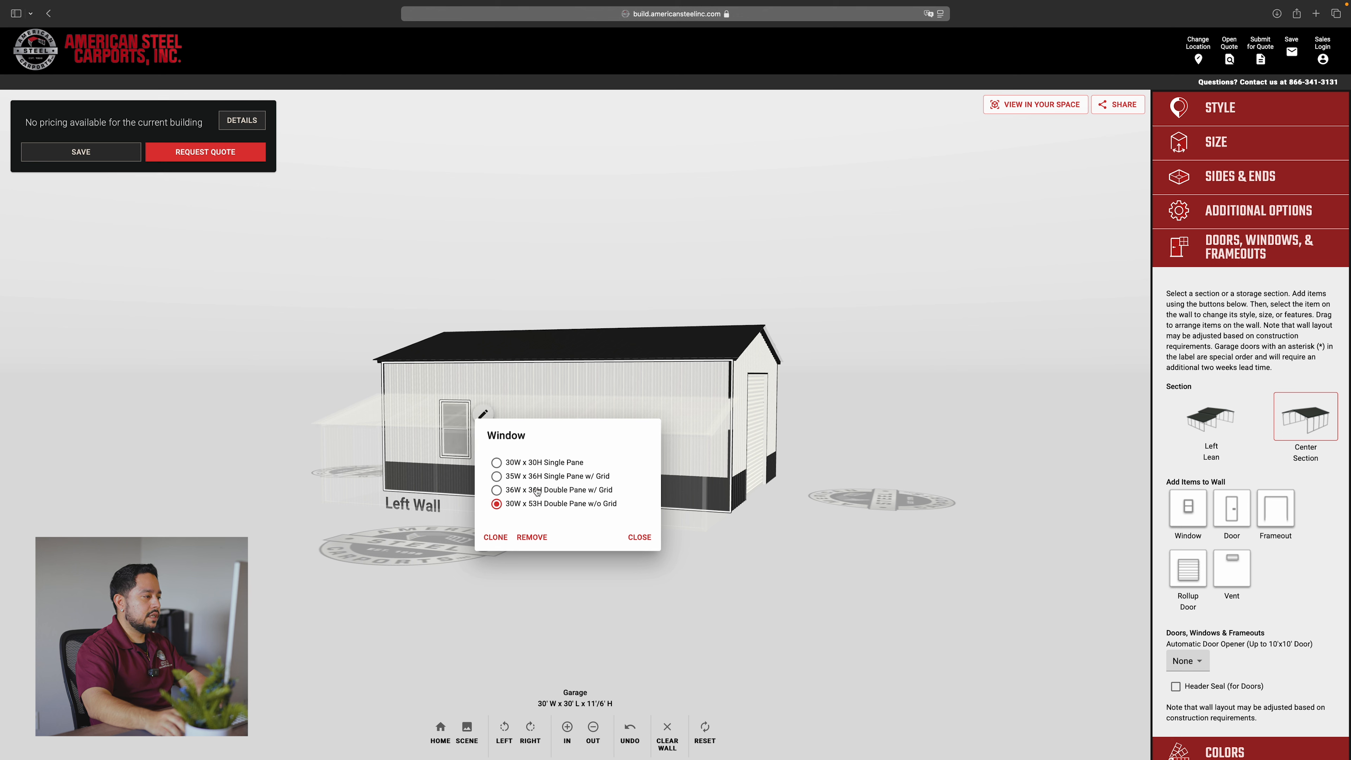
click(636, 537)
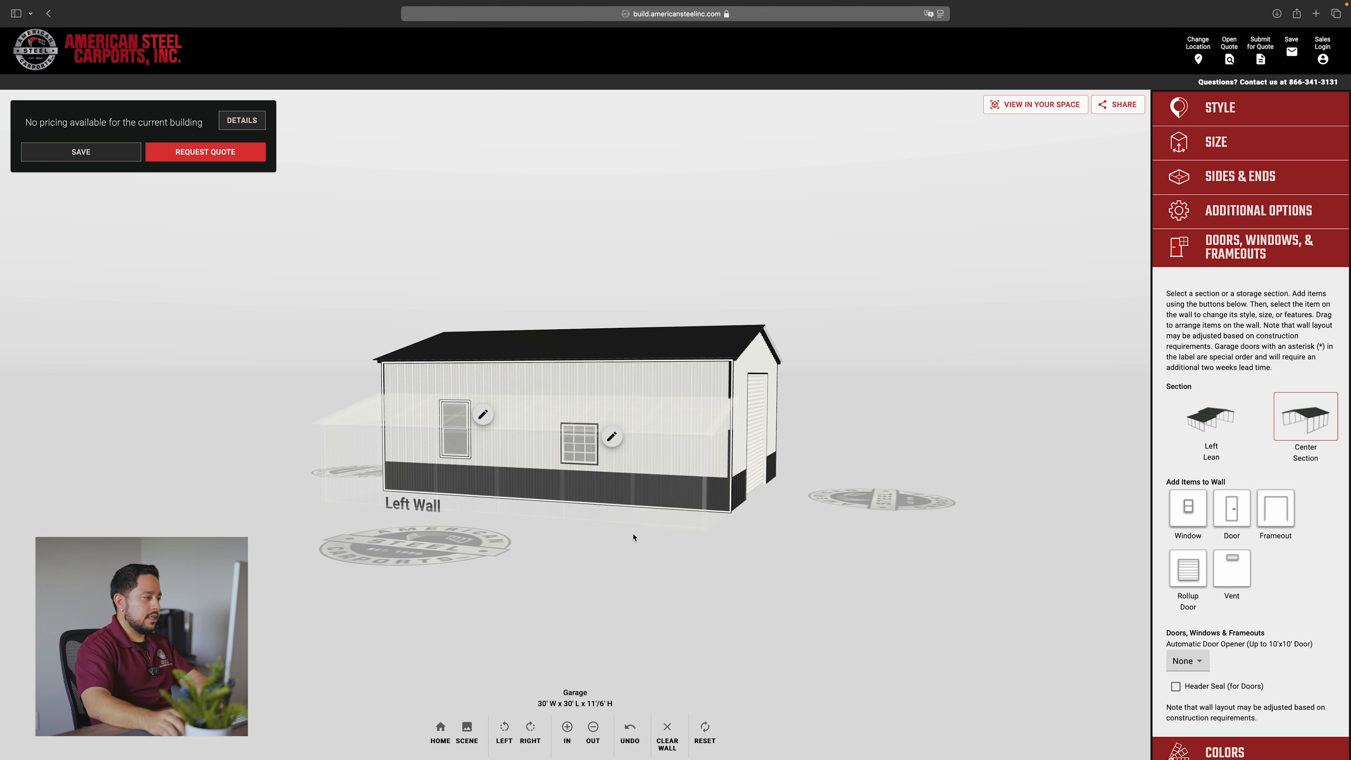
click(612, 440)
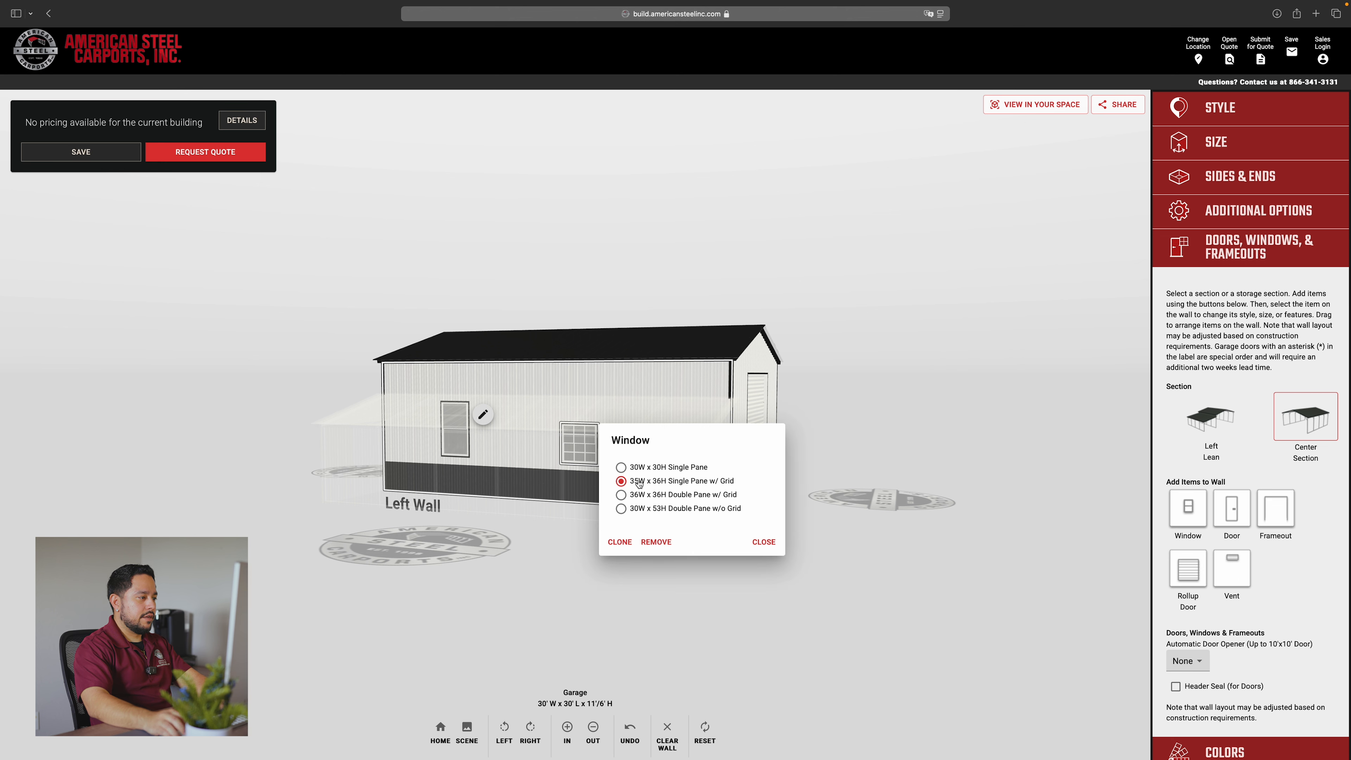
click(621, 509)
click(763, 542)
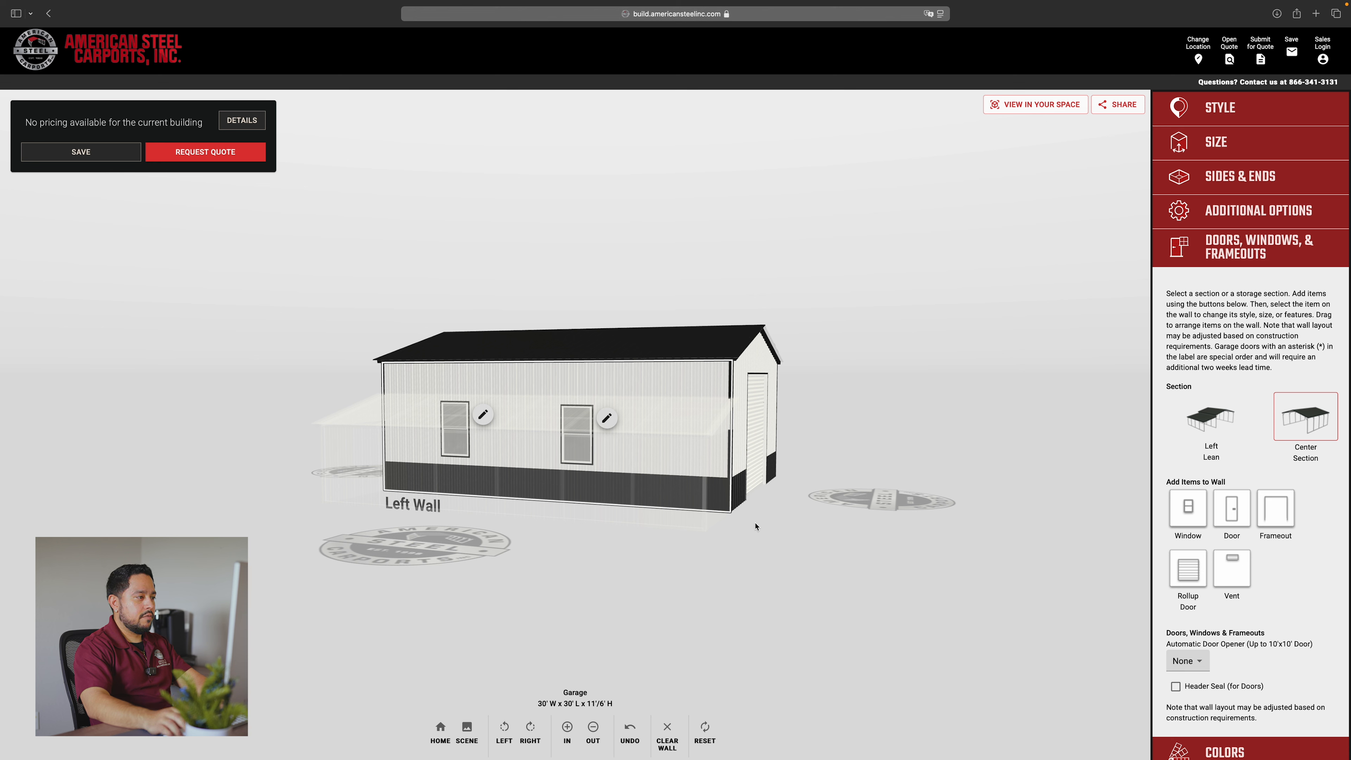
Step: Add a door to the center section's left wall and place it between the front window and the wall's front corner
click(1234, 510)
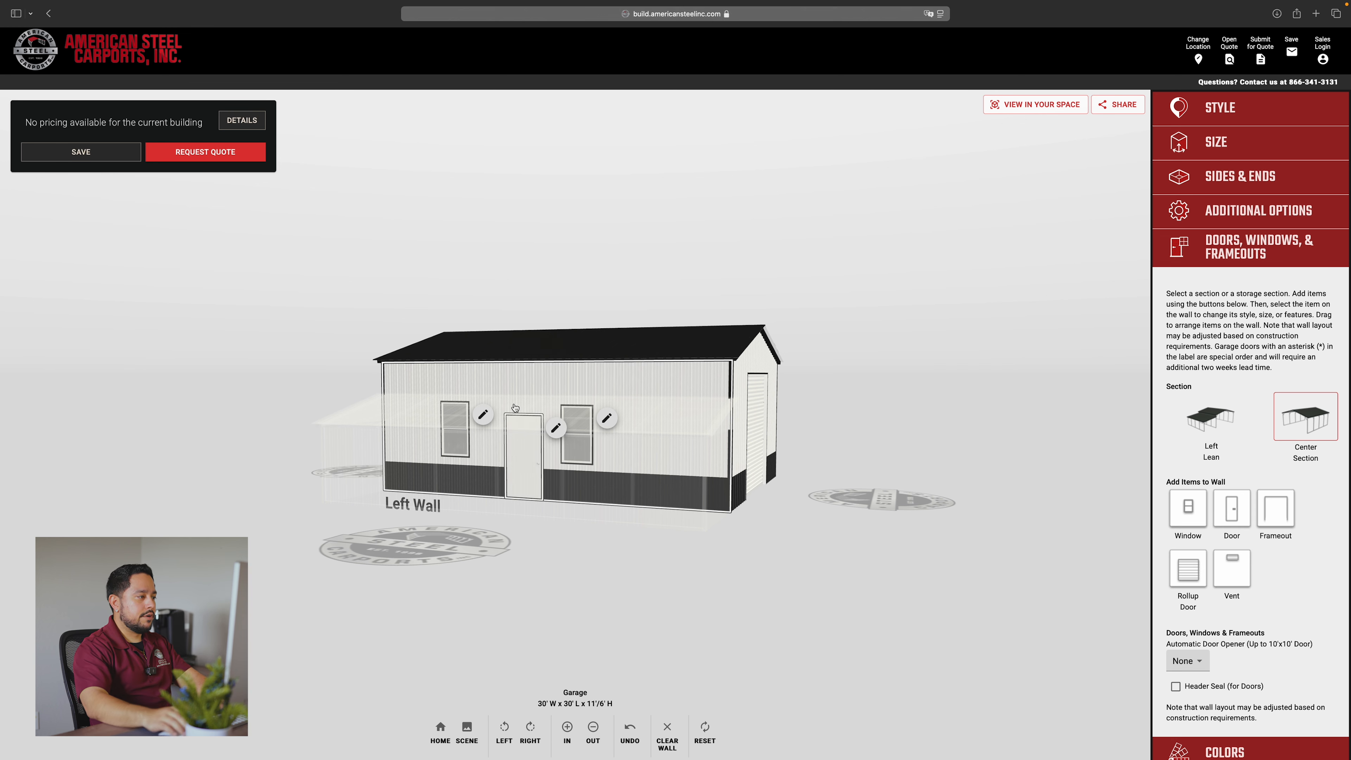
scroll(519, 412, up, 2)
scroll(520, 411, down, 2)
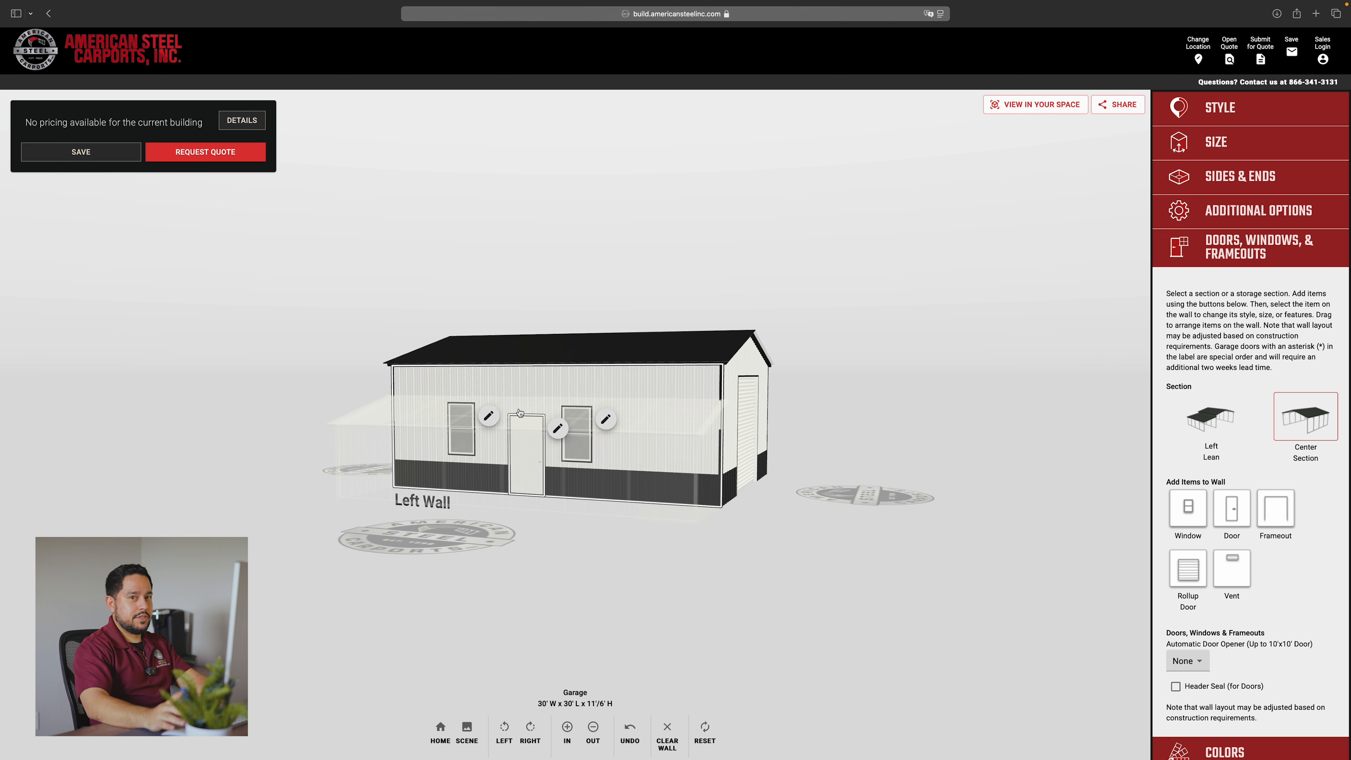
drag(529, 456, 653, 456)
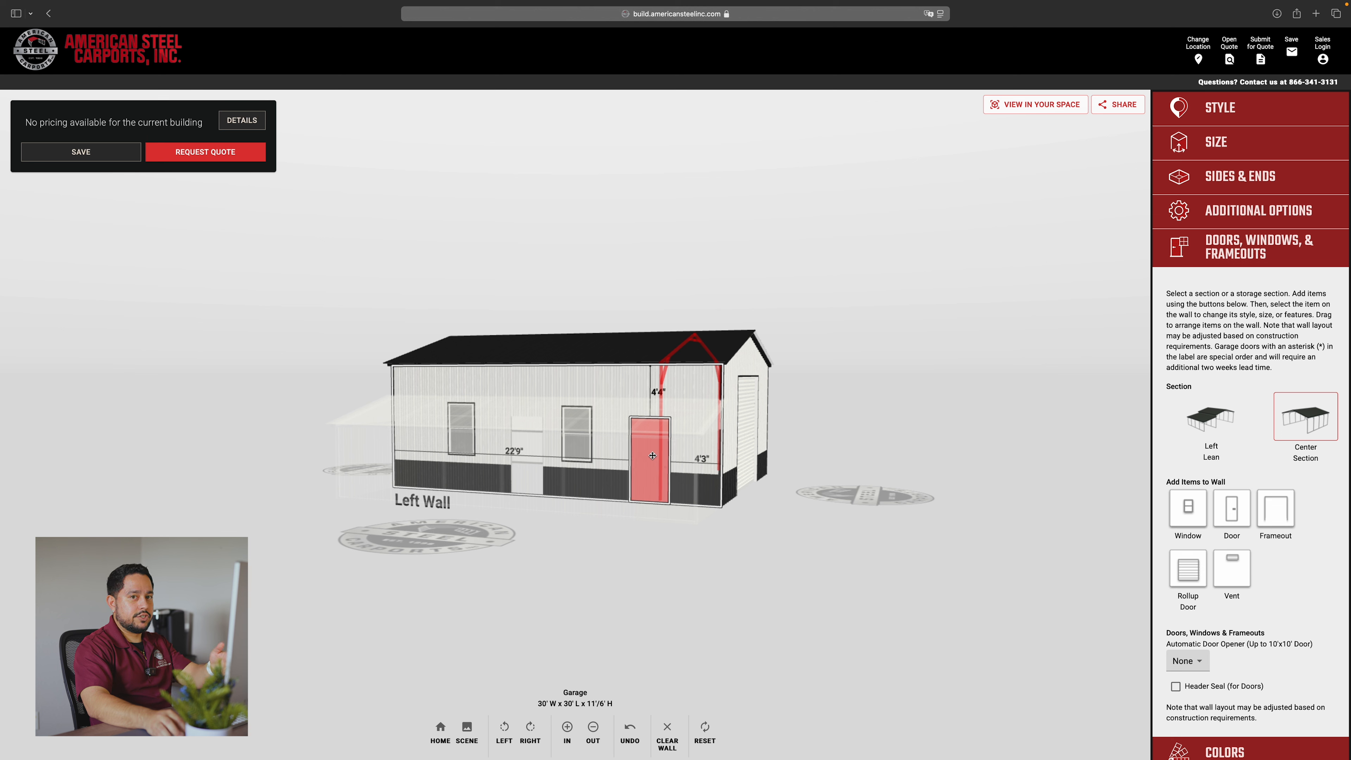
drag(652, 455, 655, 458)
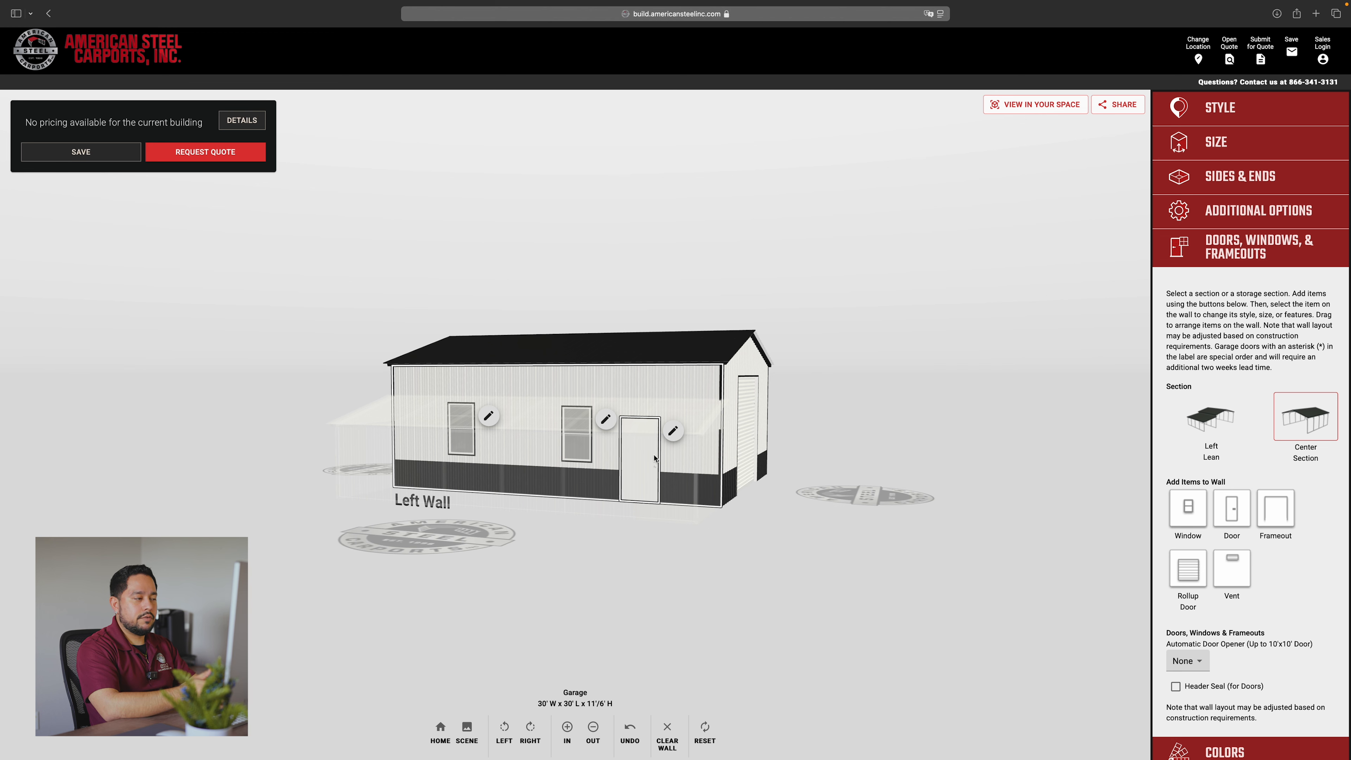
scroll(646, 456, up, 3)
scroll(646, 456, down, 2)
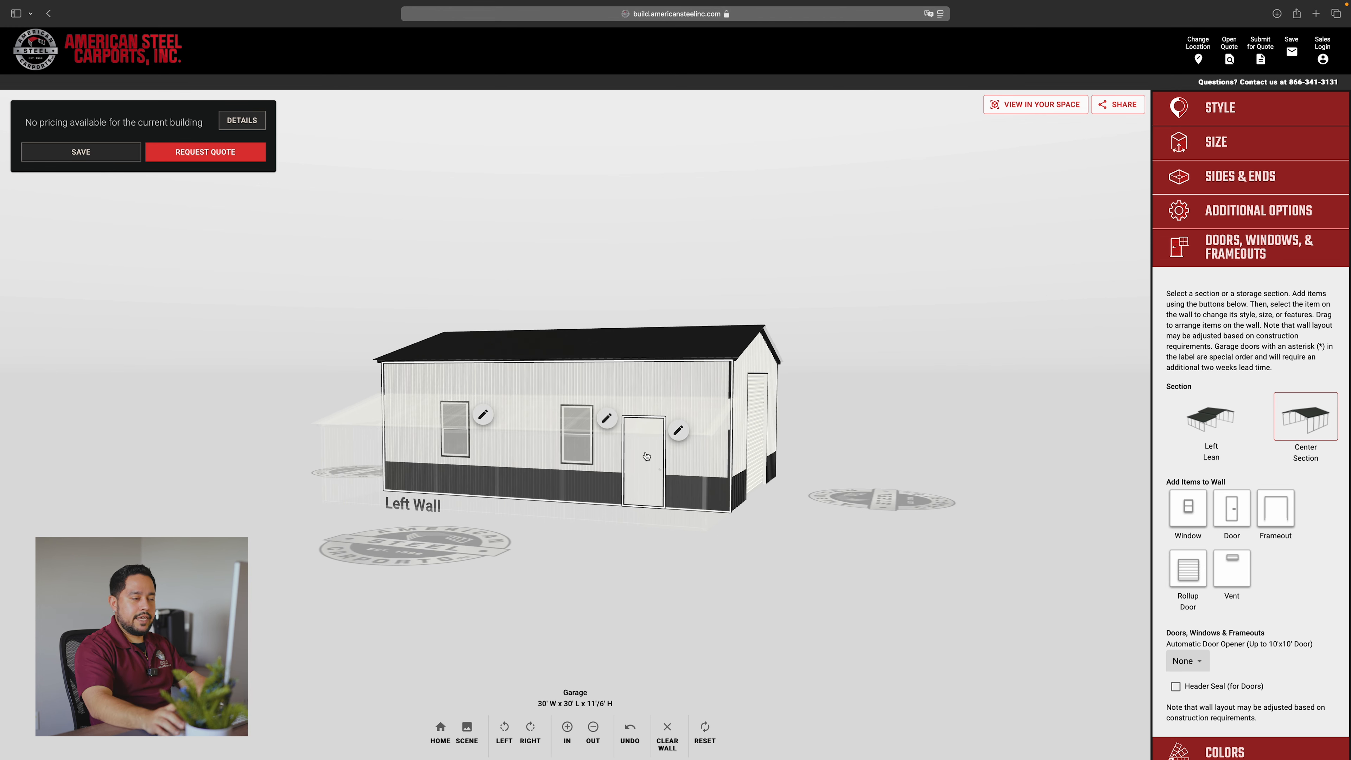
mouse_move(646, 457)
mouse_down()
mouse_move(660, 454)
mouse_move(640, 452)
mouse_up()
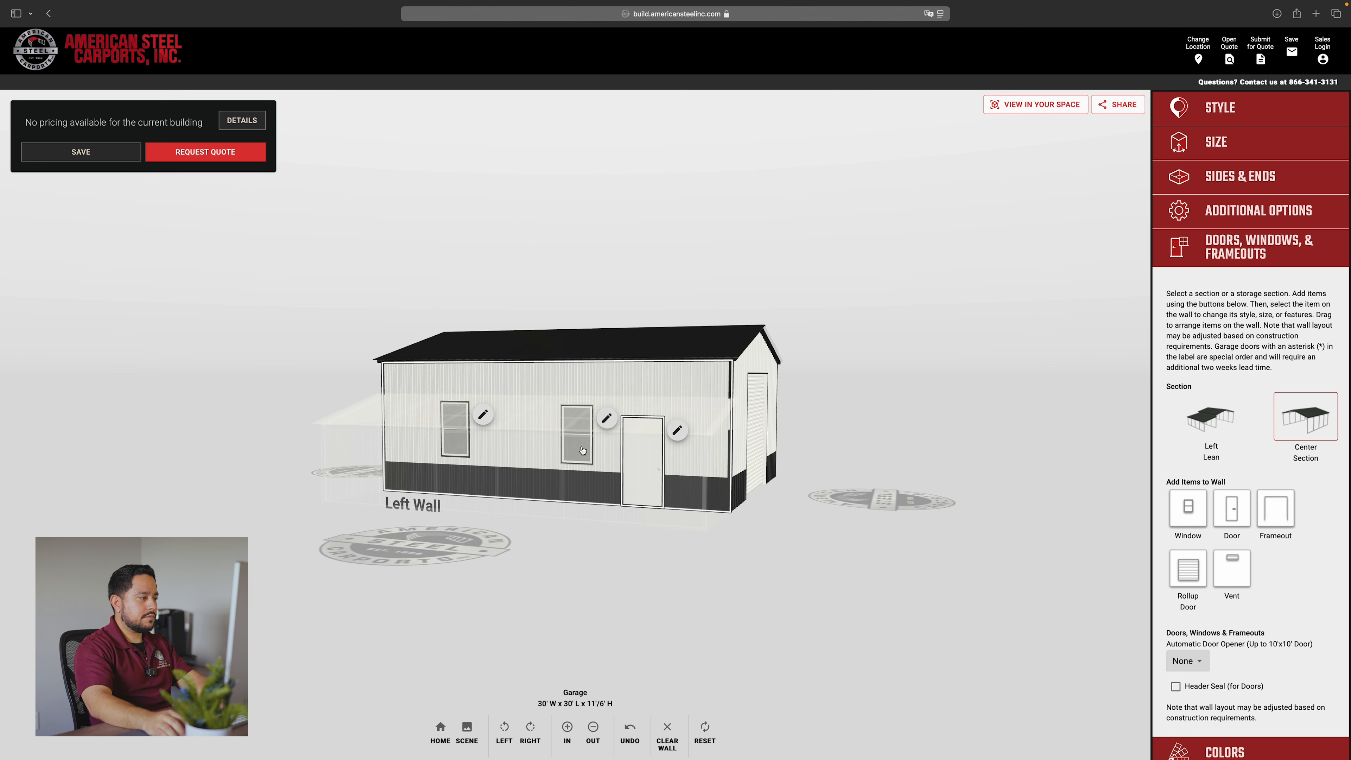
Step: Adjust the positions of the two left wall windows, shifting the rear one slightly toward the front window
drag(456, 448, 504, 447)
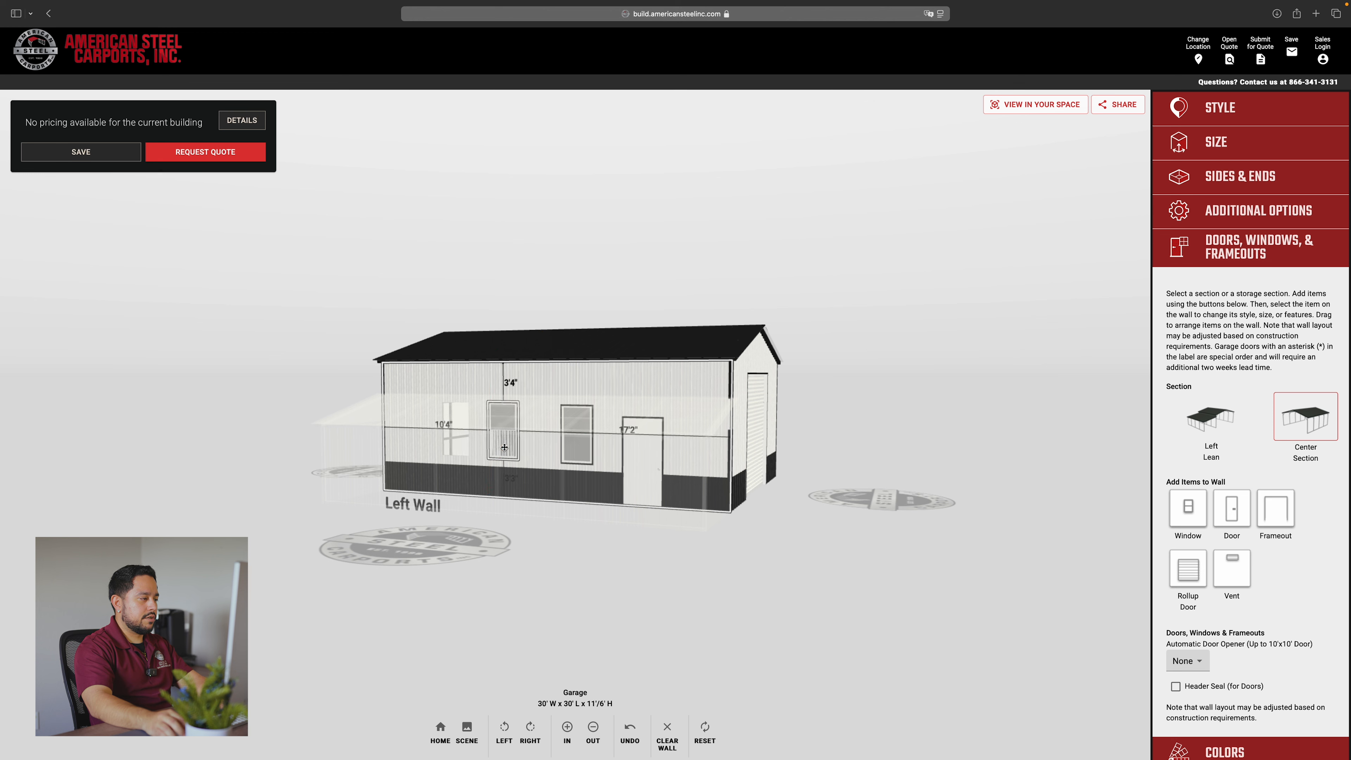
click(578, 454)
click(749, 521)
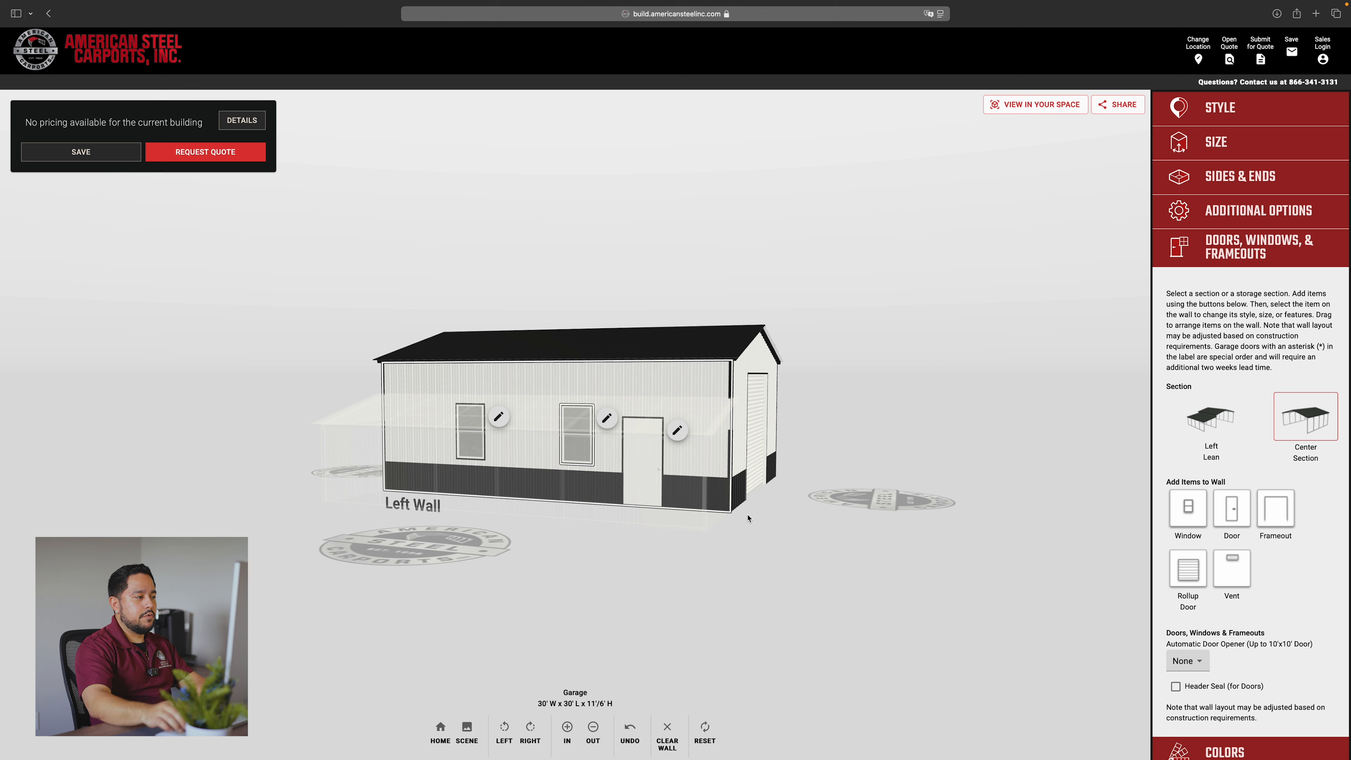
drag(584, 455, 583, 452)
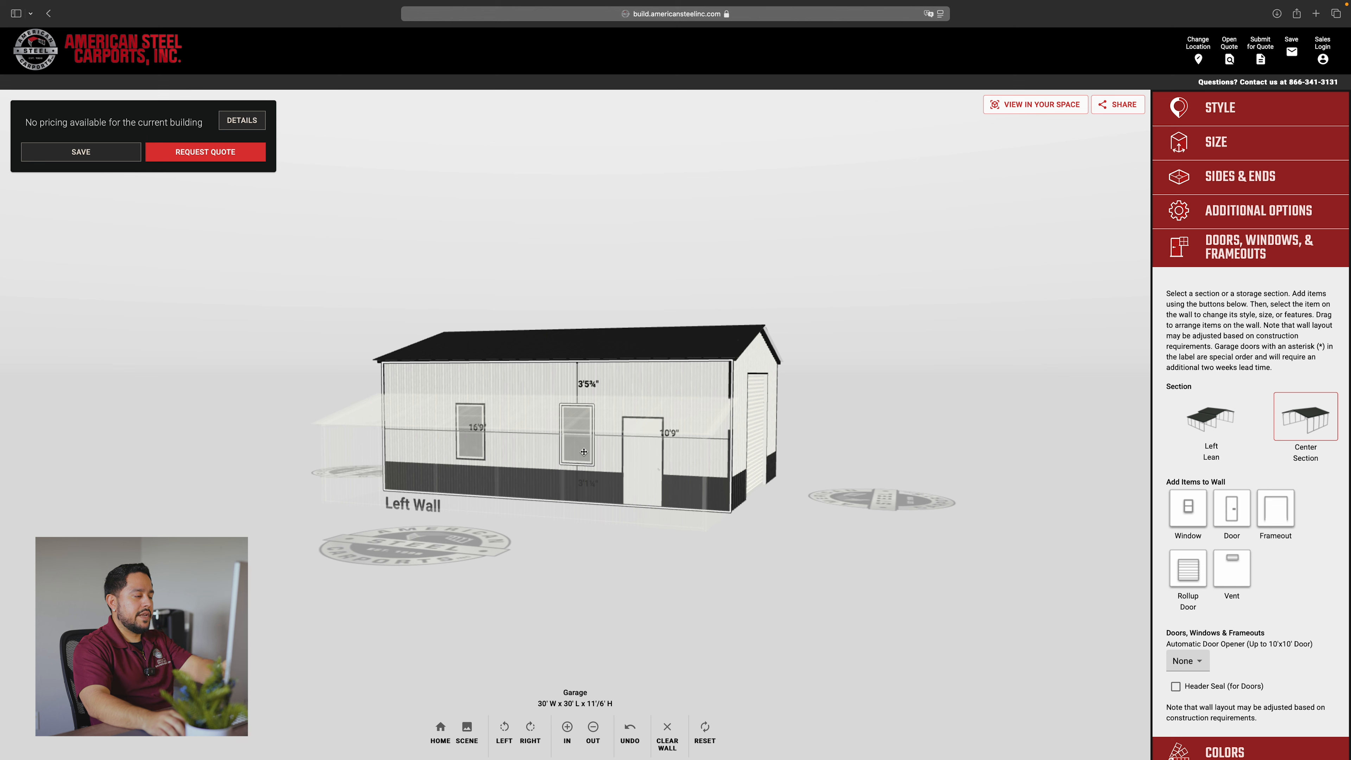
click(583, 452)
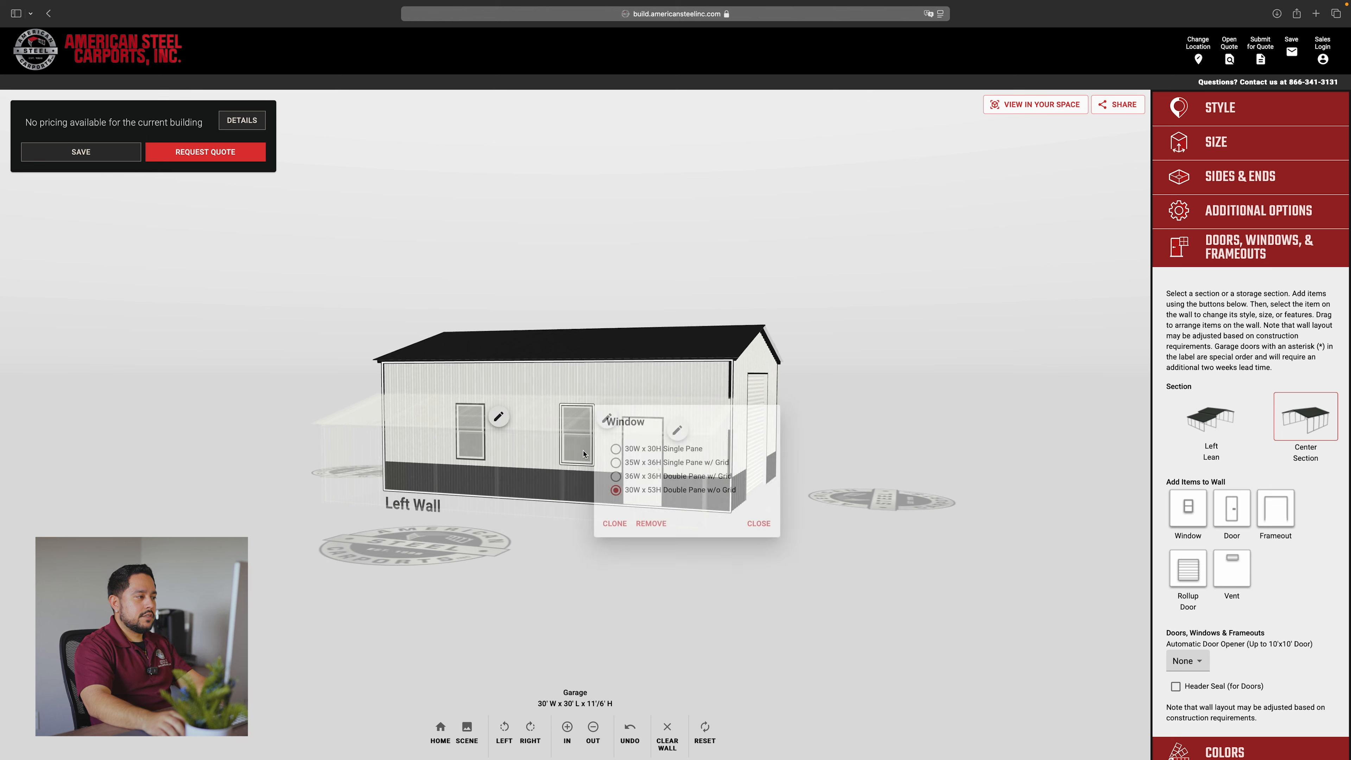
click(759, 523)
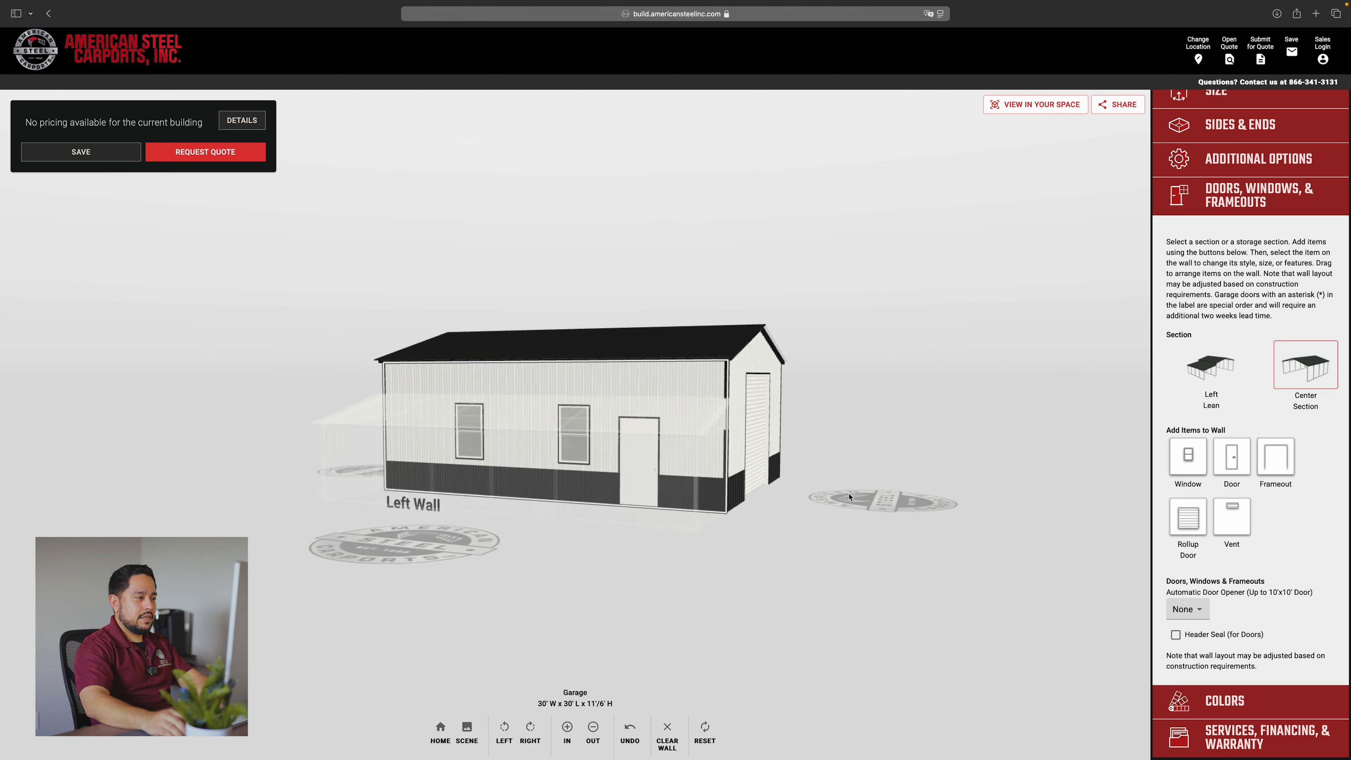
drag(794, 506, 746, 504)
click(747, 504)
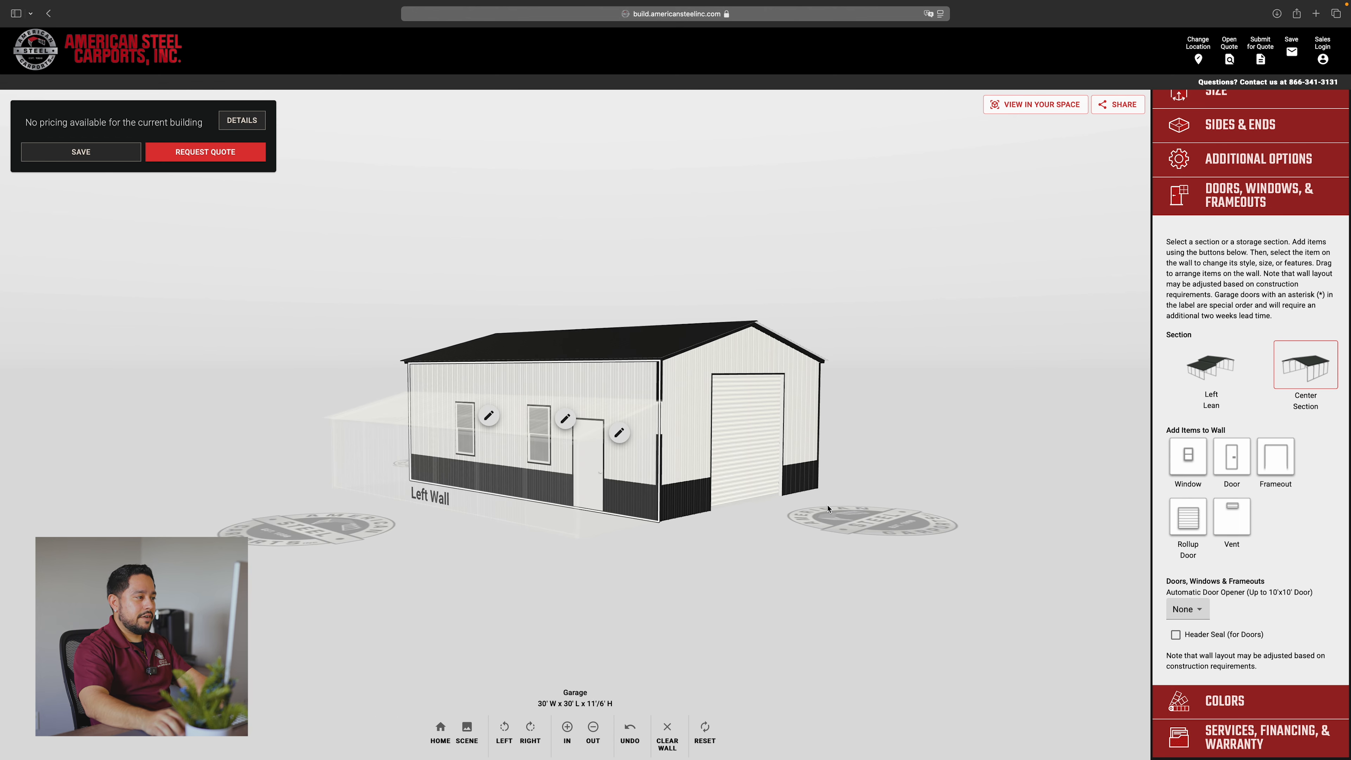
Step: Set the left lean's leg height to 8'
drag(740, 539, 710, 539)
drag(814, 540, 786, 567)
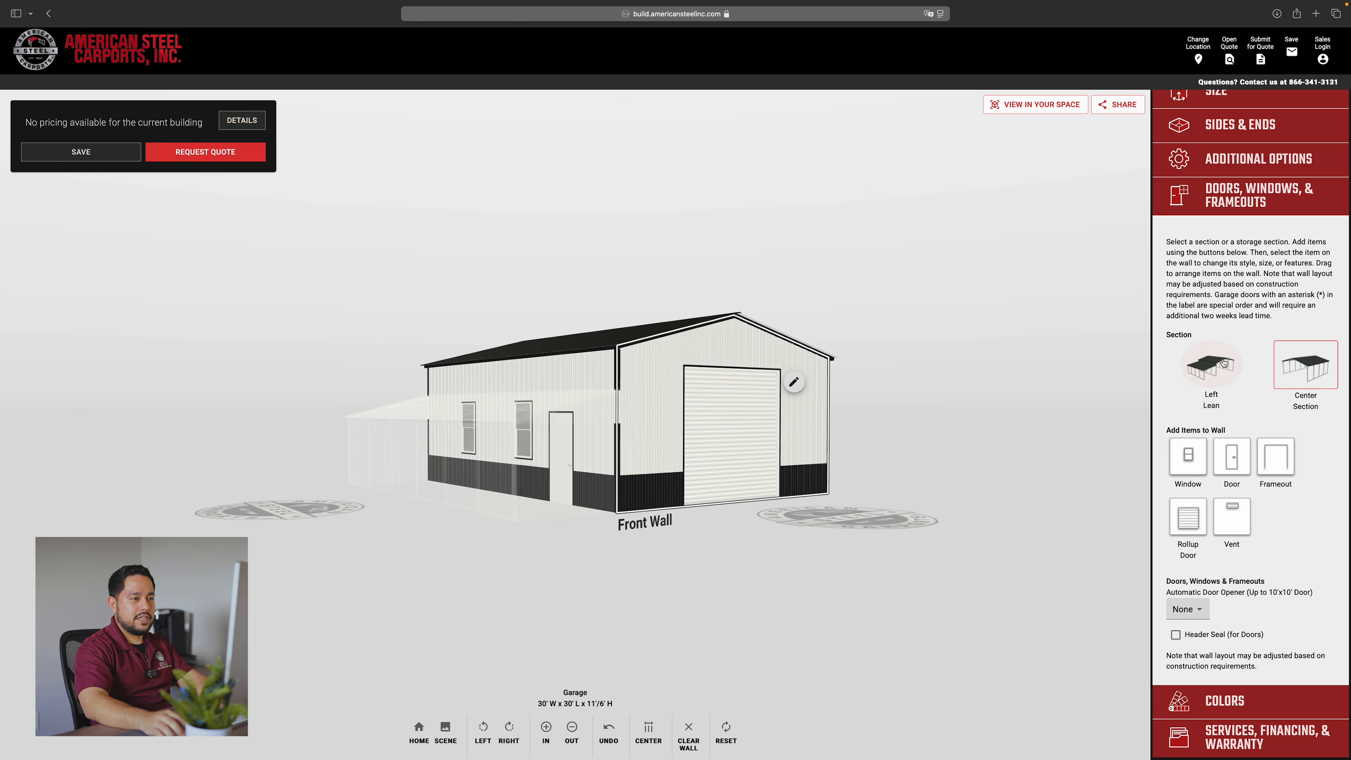
click(1207, 369)
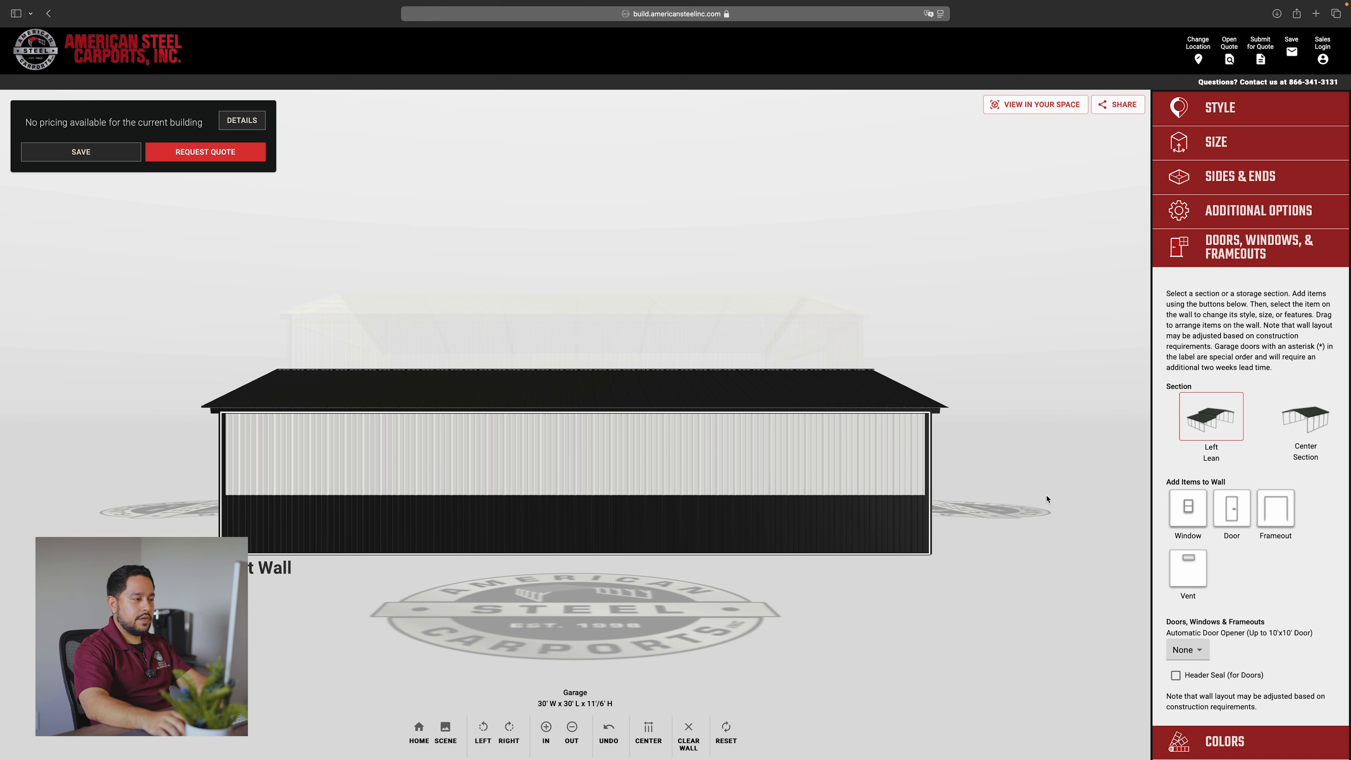
drag(1037, 498, 914, 490)
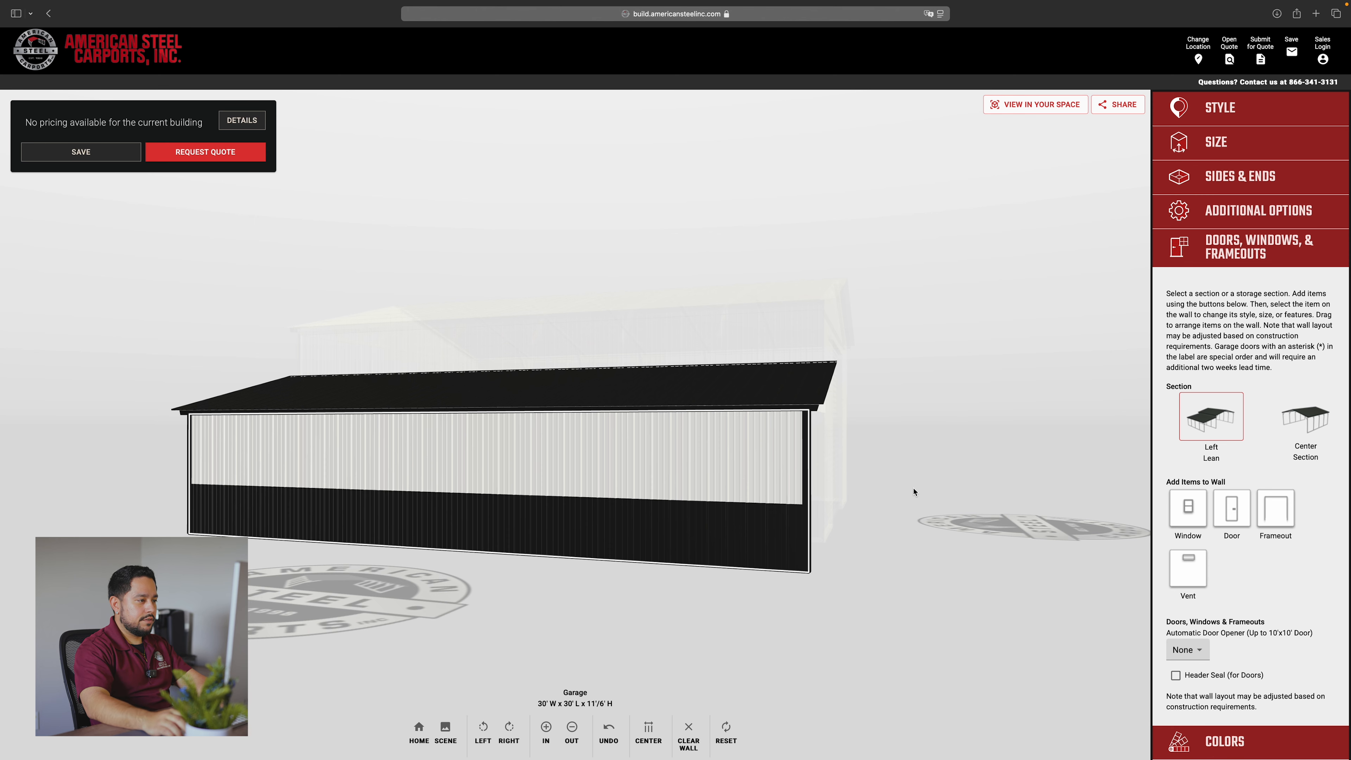
drag(914, 492, 745, 510)
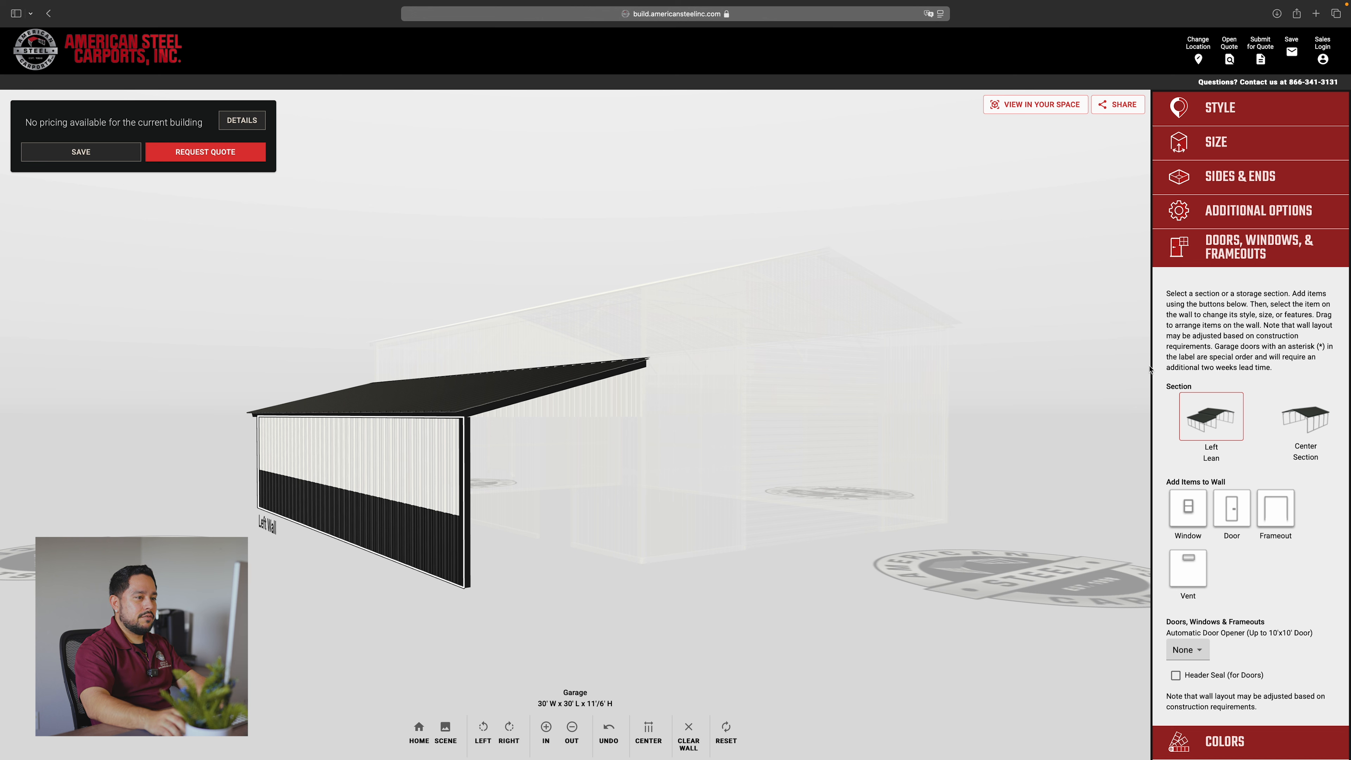
click(1240, 146)
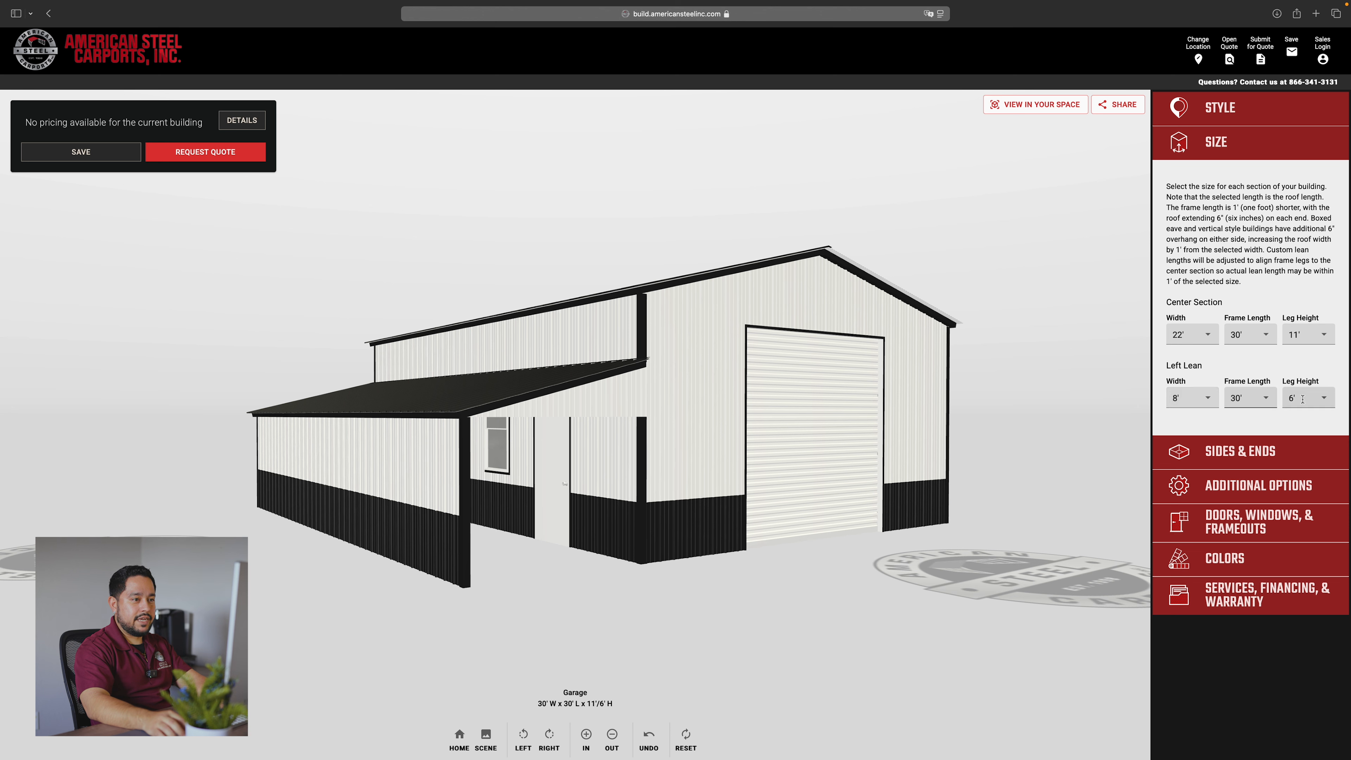
click(1325, 400)
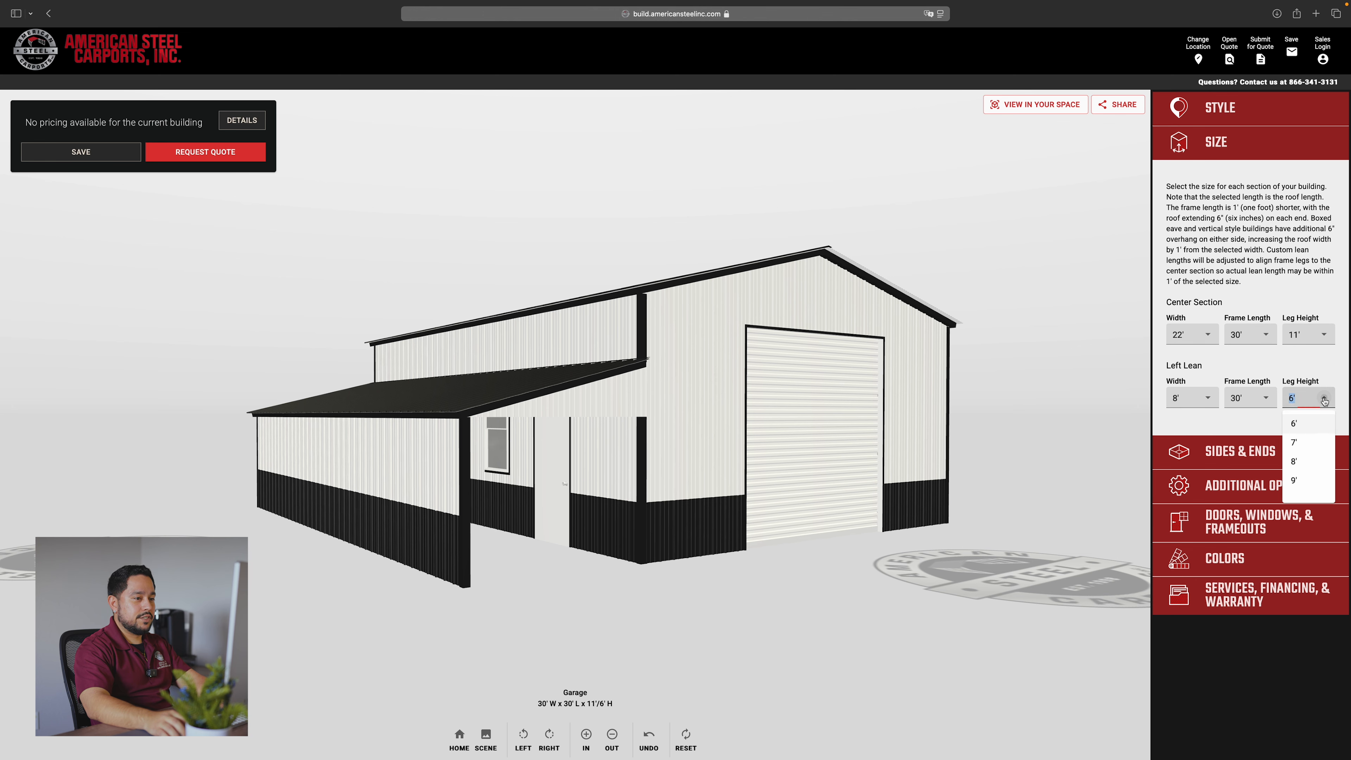
click(1307, 460)
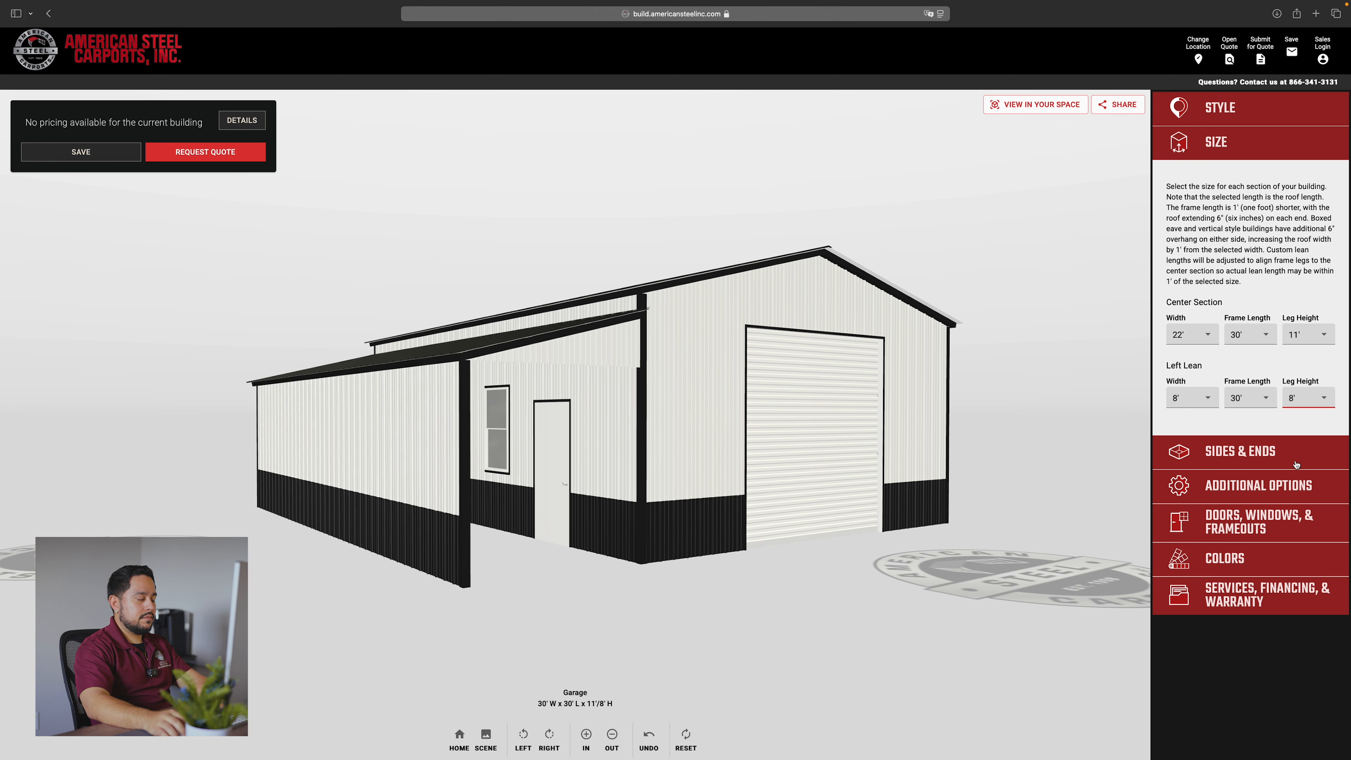
Step: Add a custom-size side frameout to the left lean's left wall, 8' wide and 7' high
drag(752, 406, 824, 414)
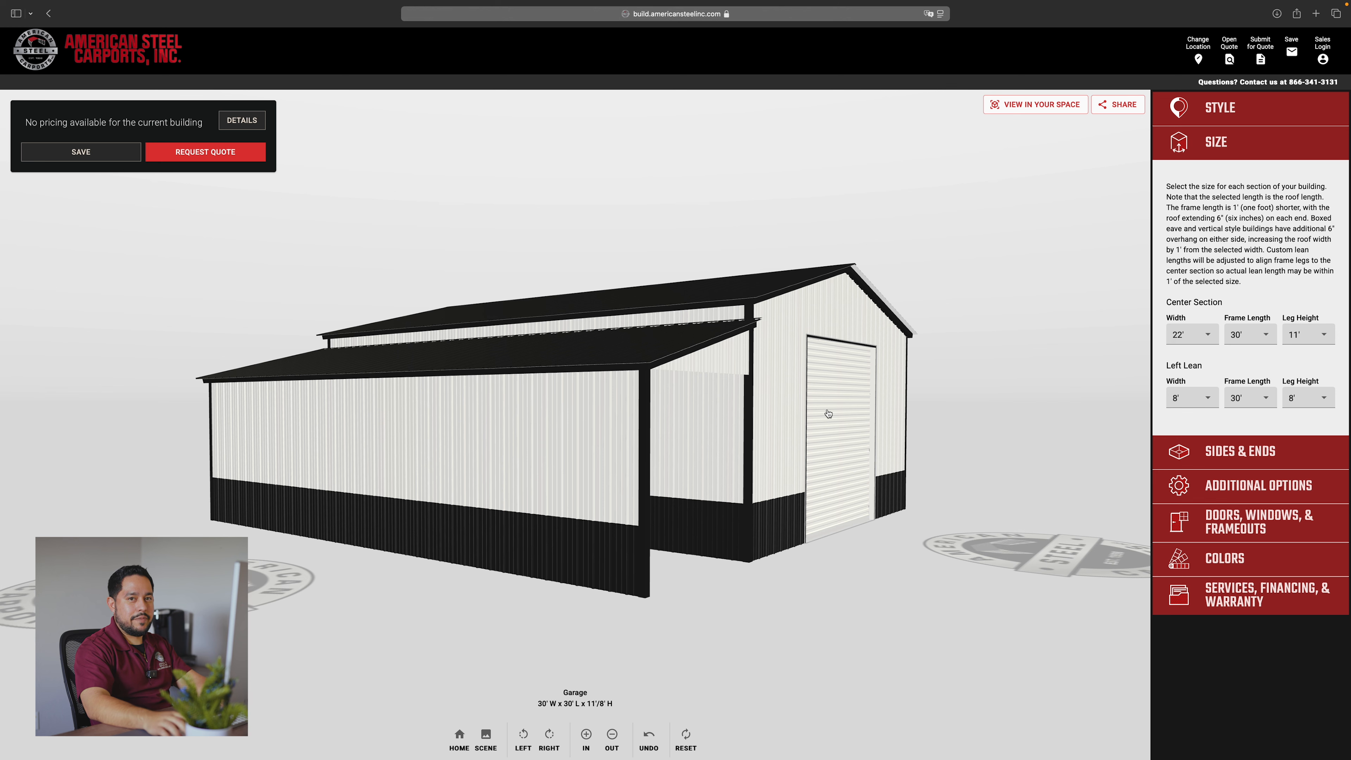
click(1231, 525)
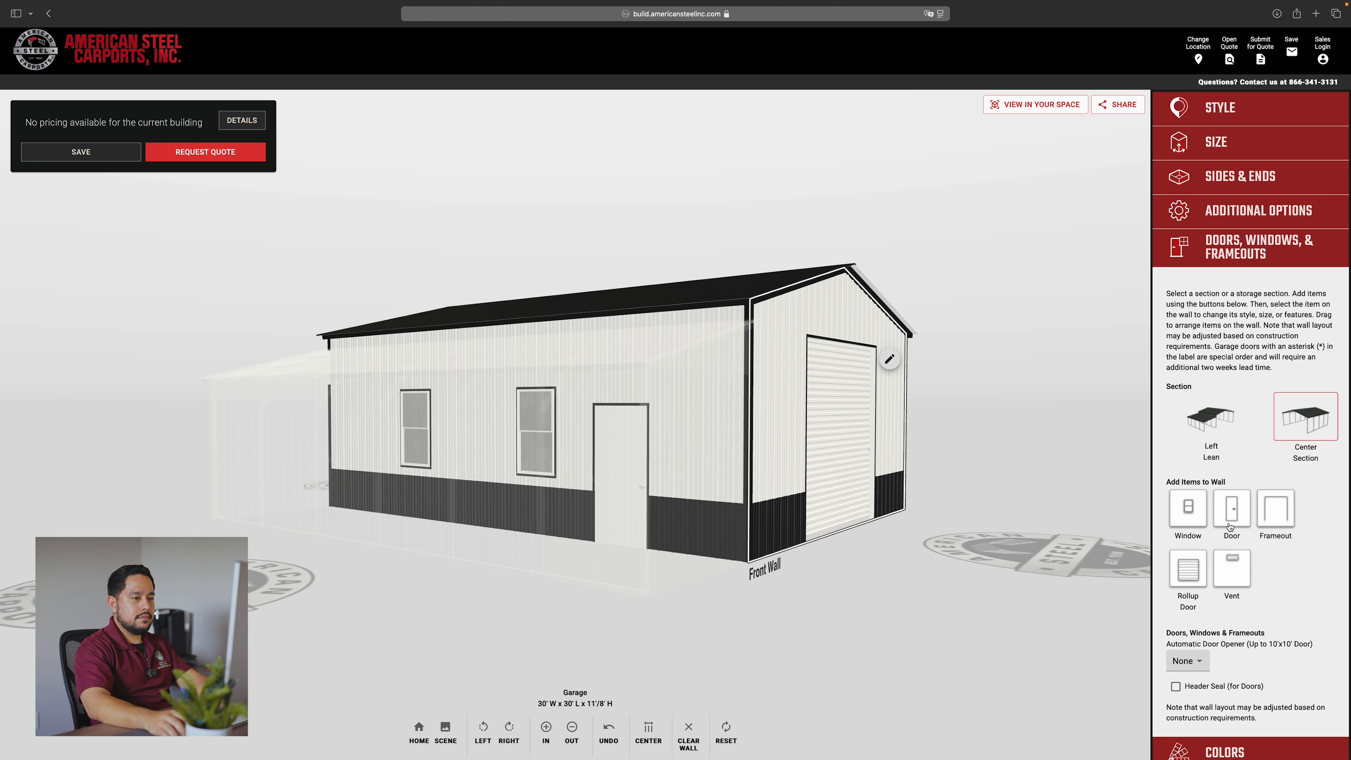
click(1218, 425)
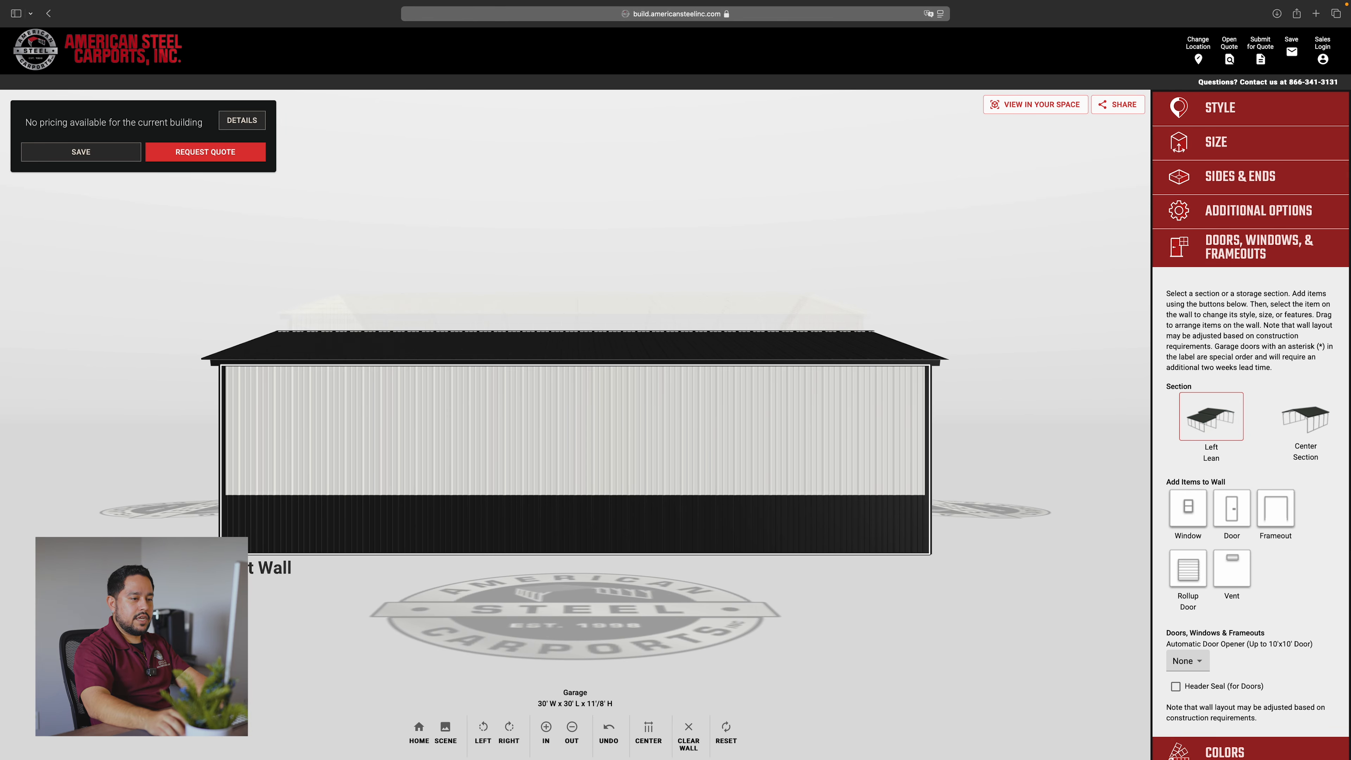
click(1281, 514)
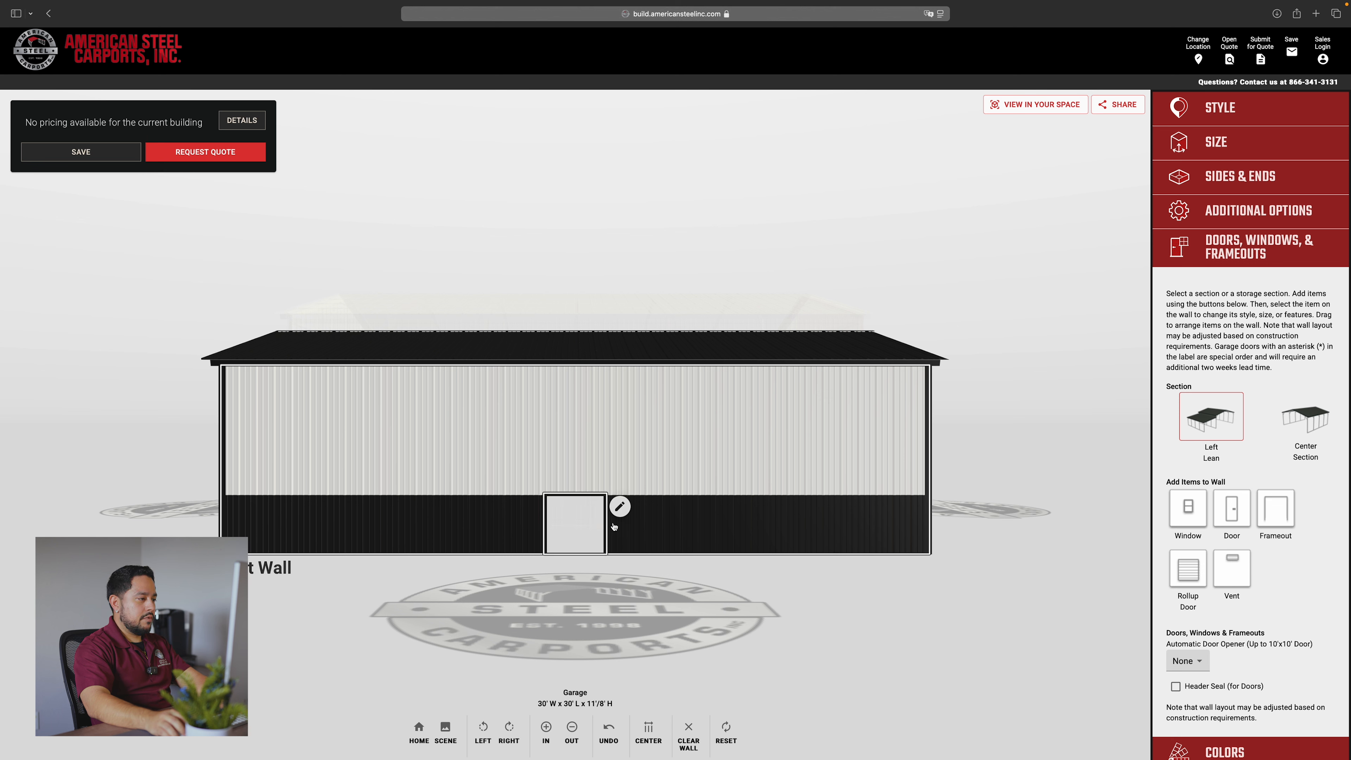
click(611, 509)
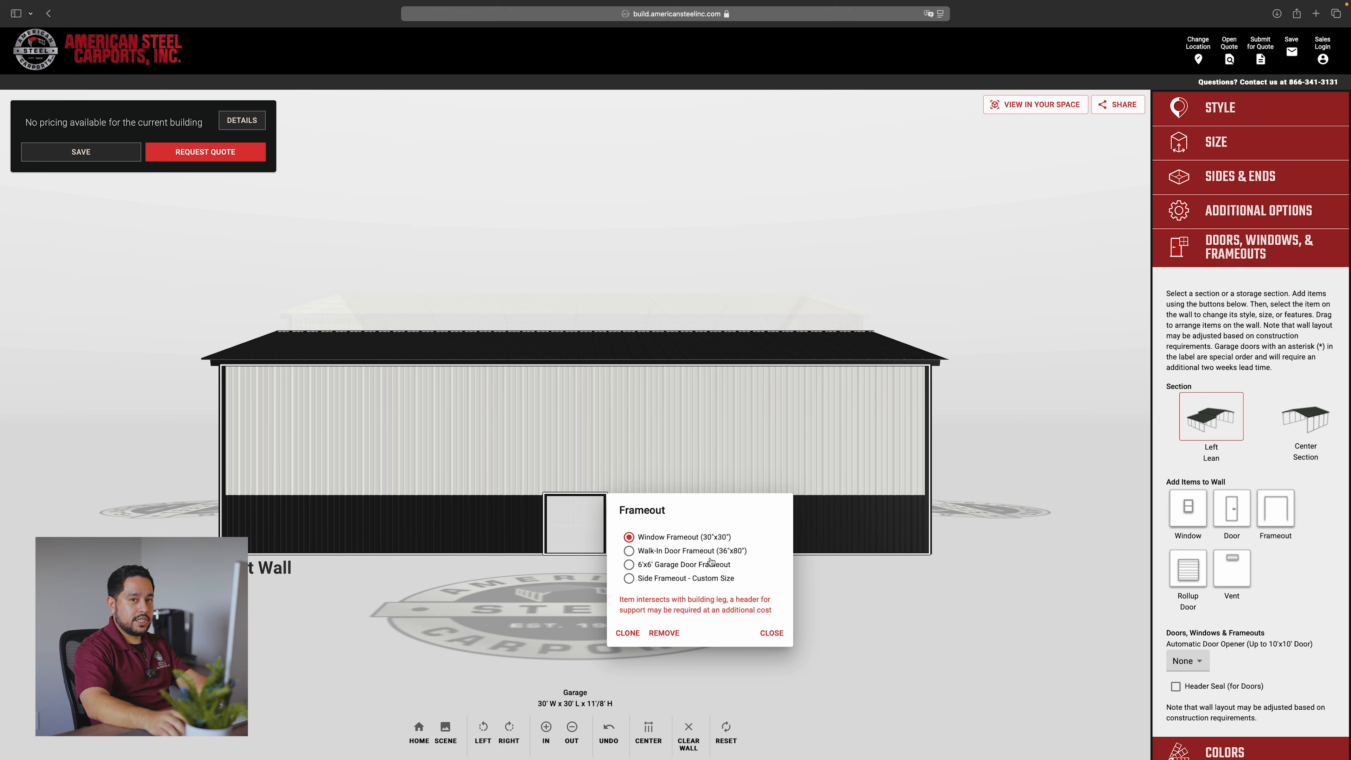
click(666, 578)
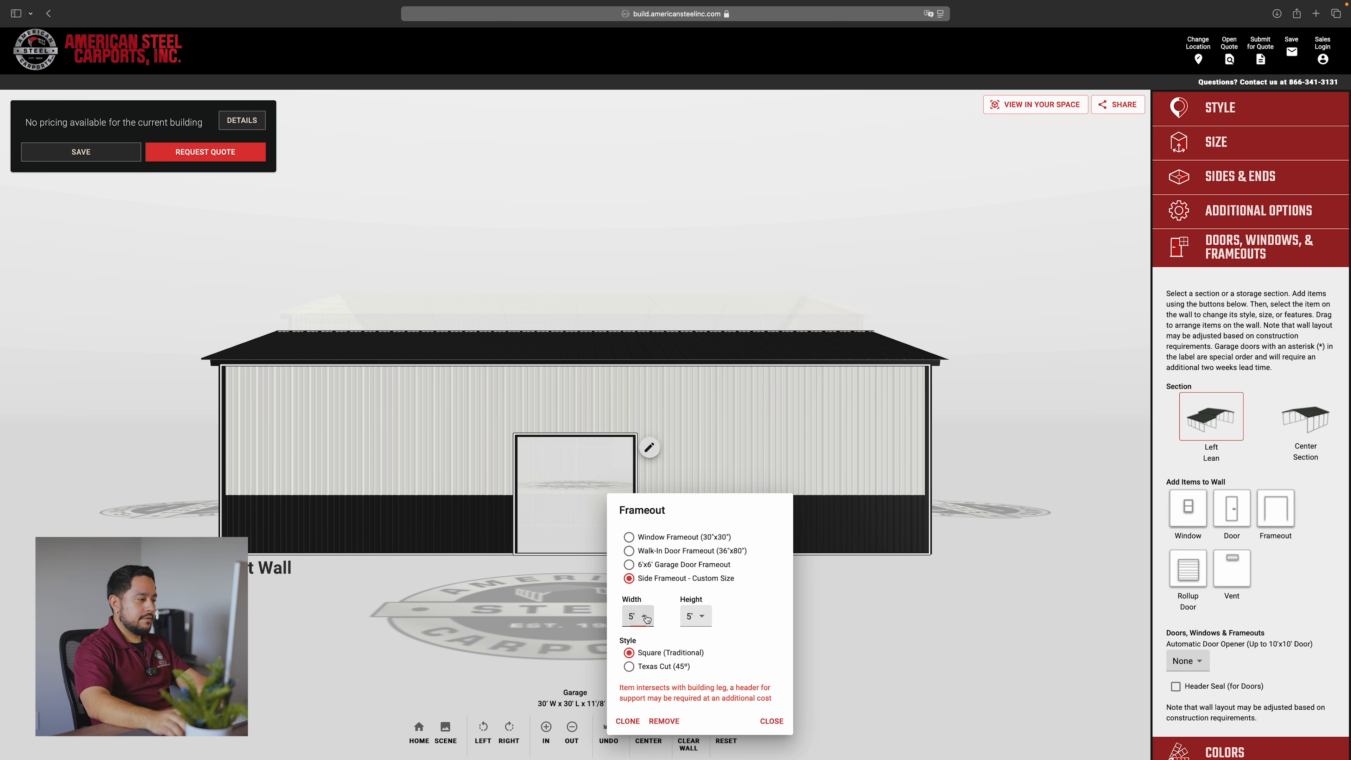
click(643, 617)
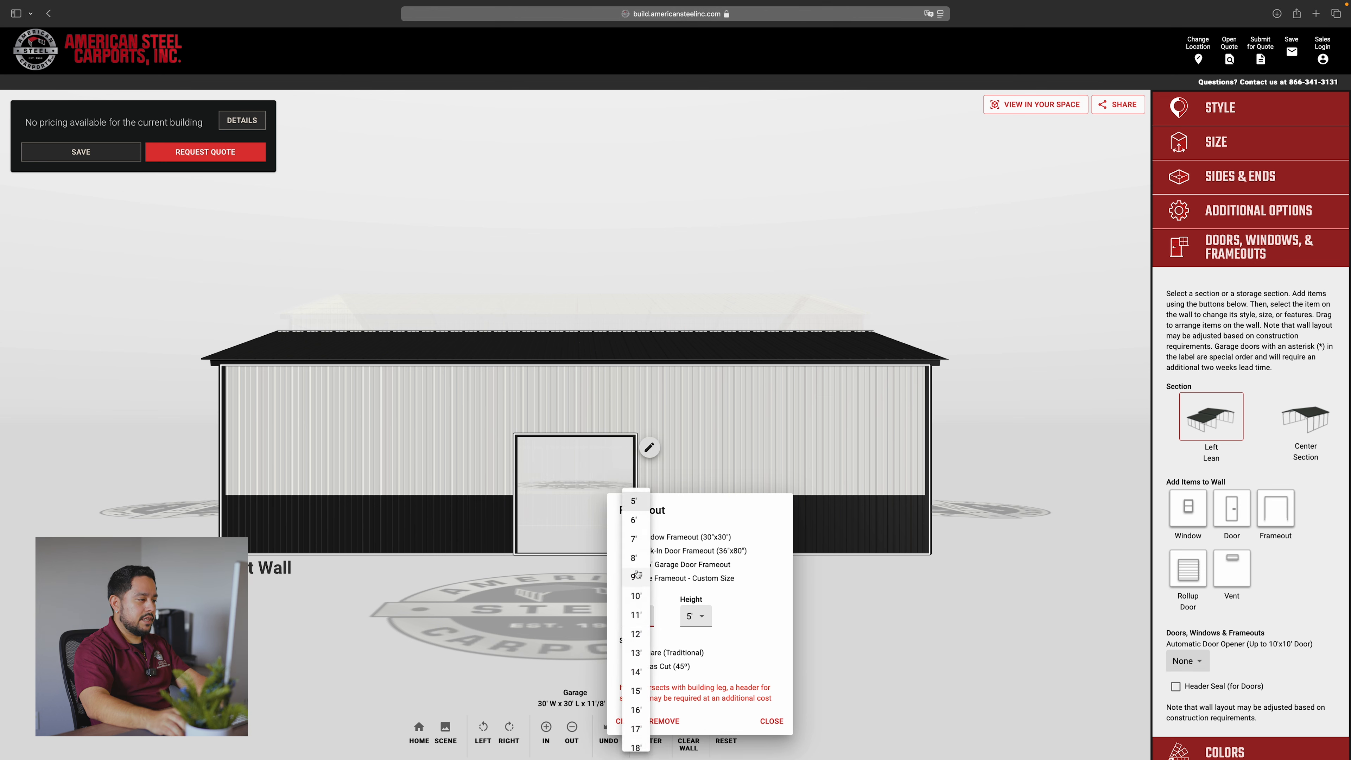
click(636, 558)
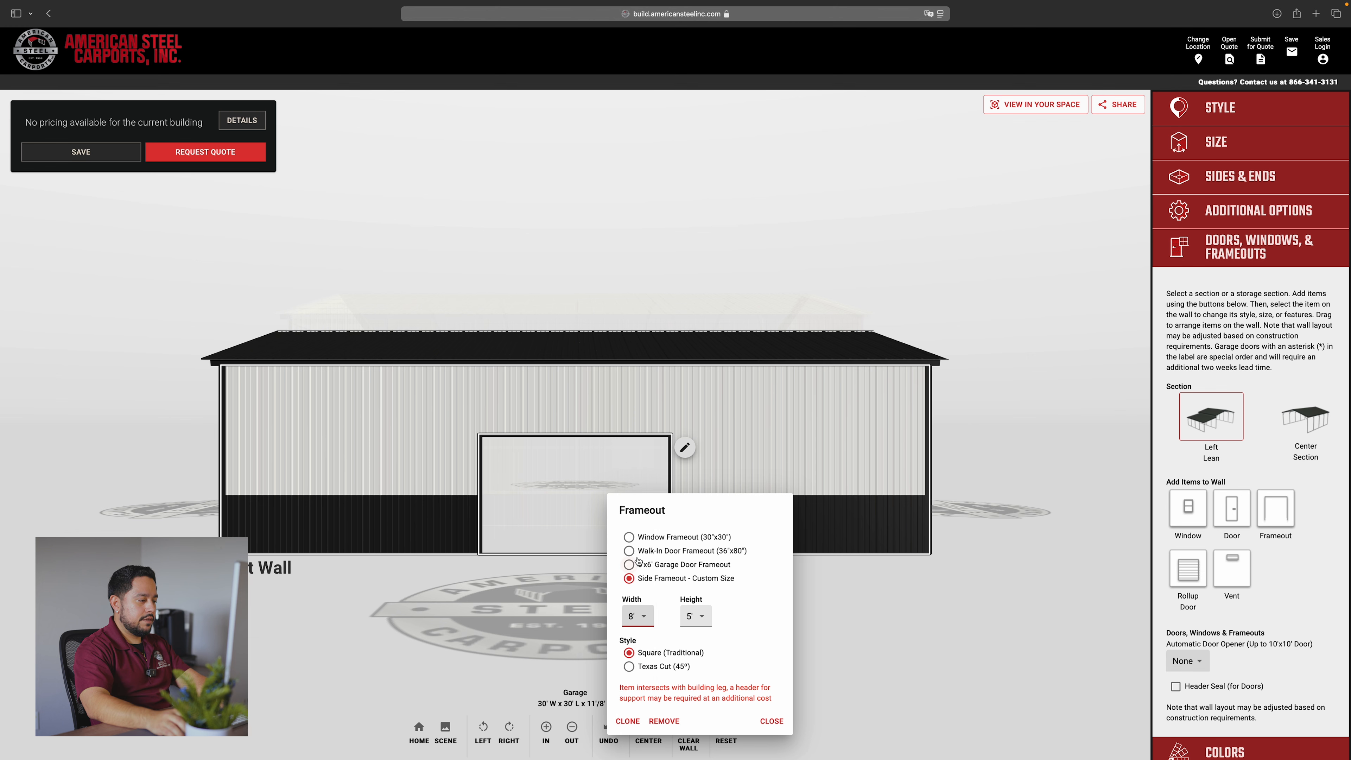
click(695, 617)
click(690, 656)
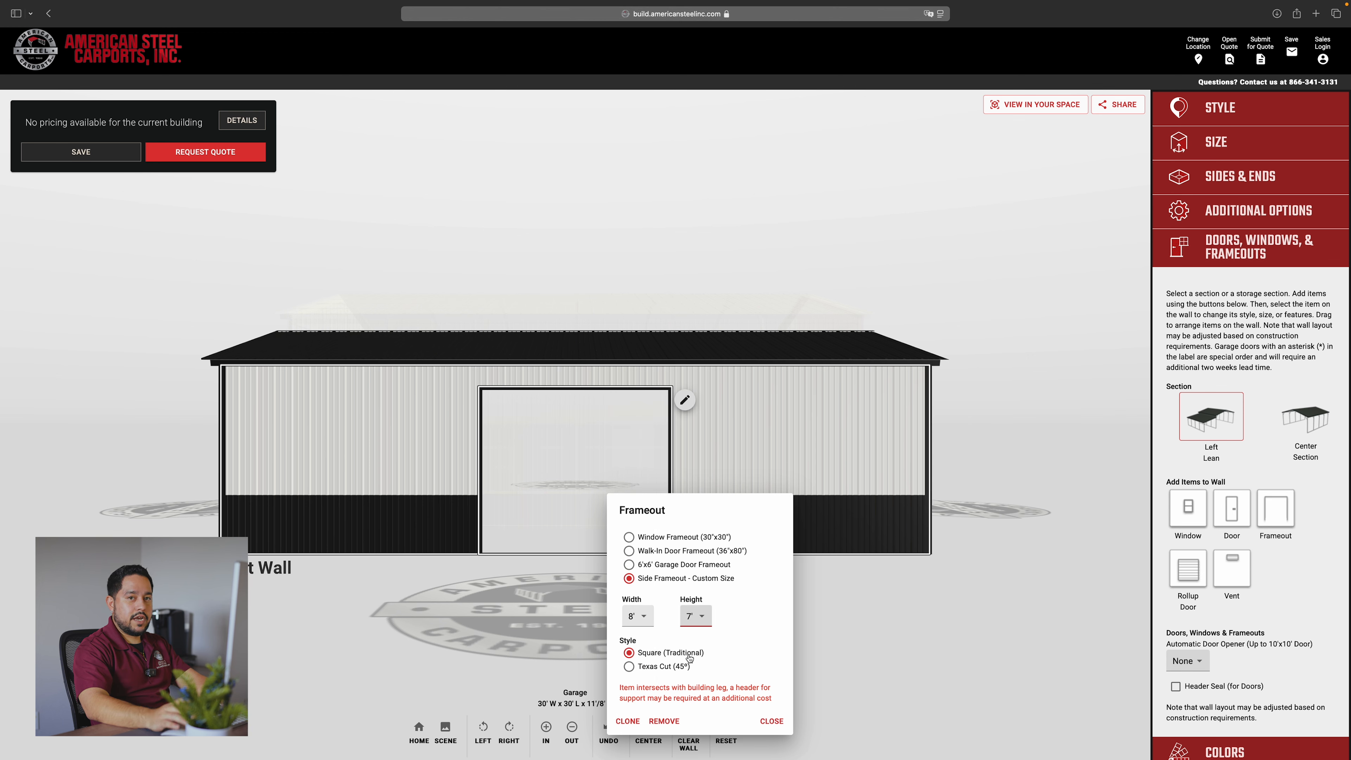
Step: Clone the left lean's frameout twice and space the three openings evenly along the wall
click(627, 721)
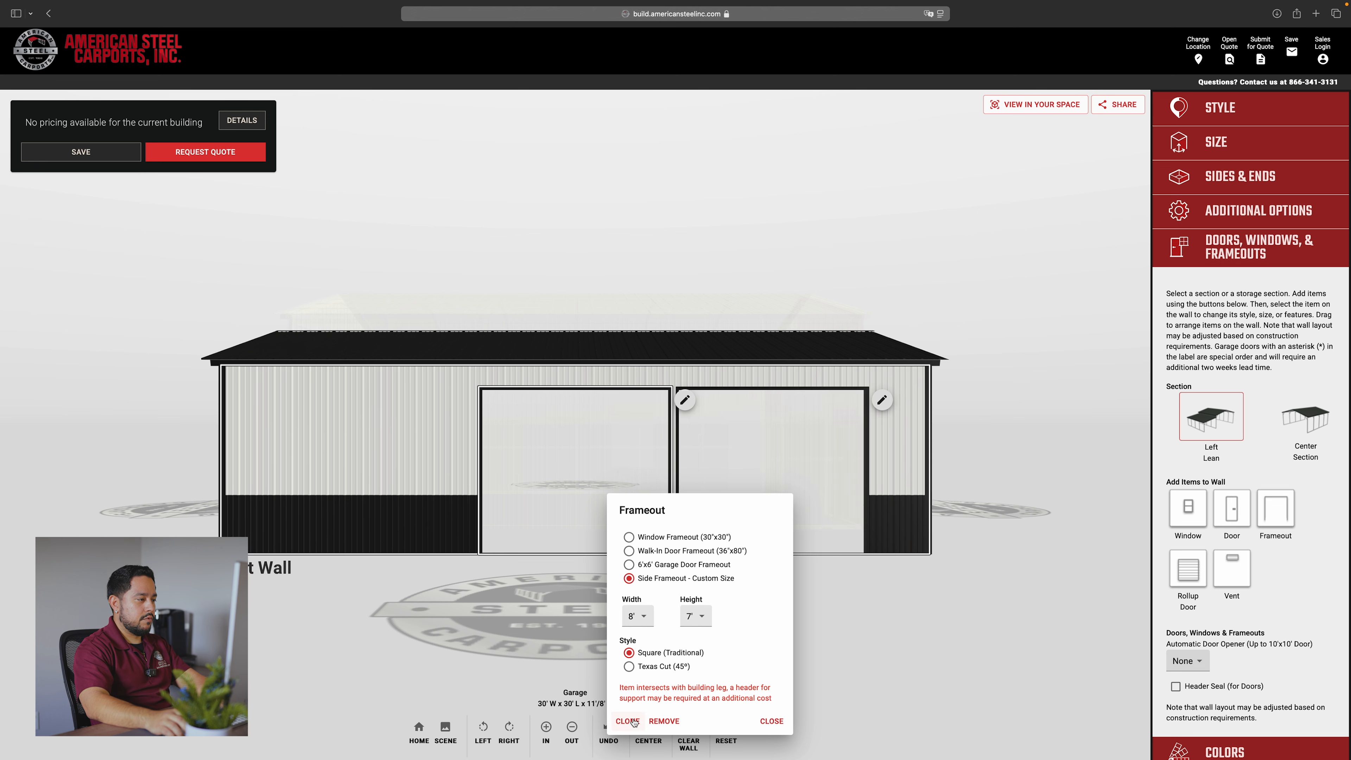
click(630, 722)
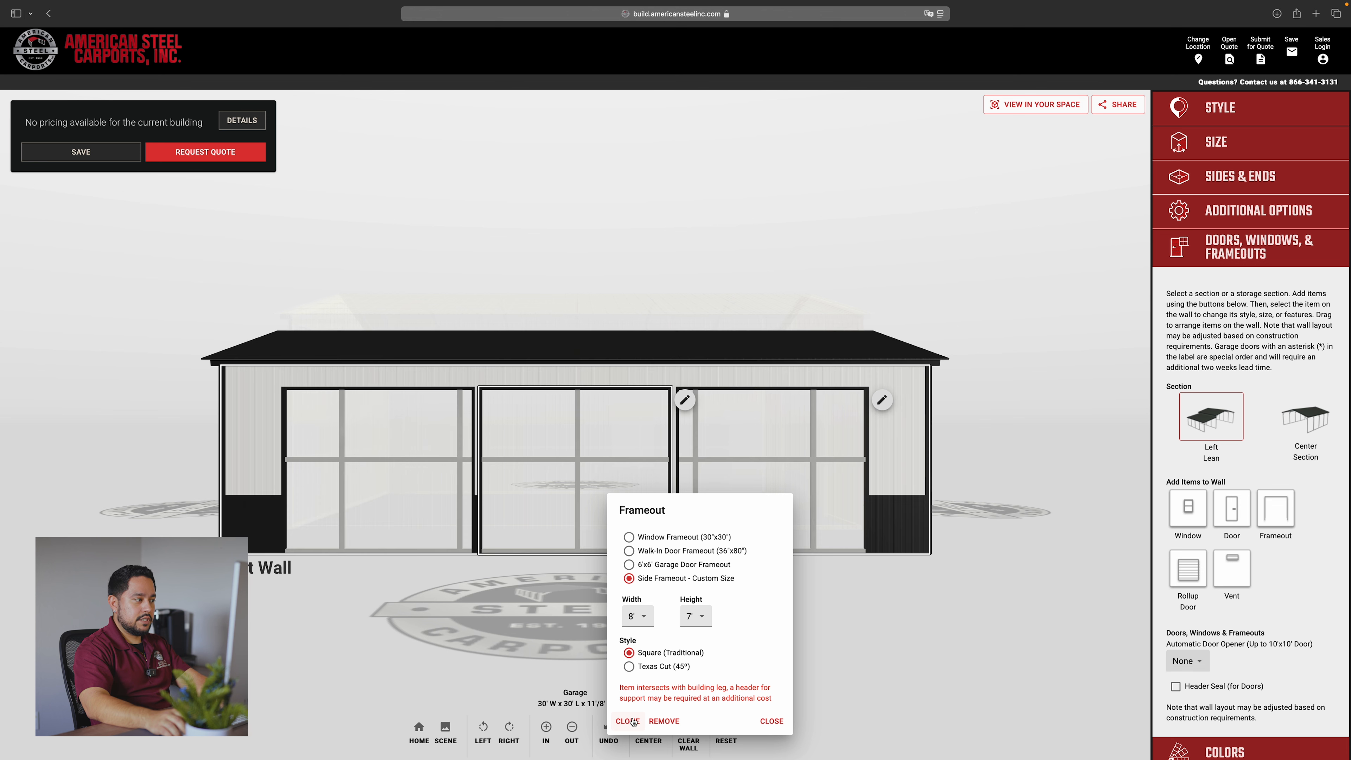
click(663, 721)
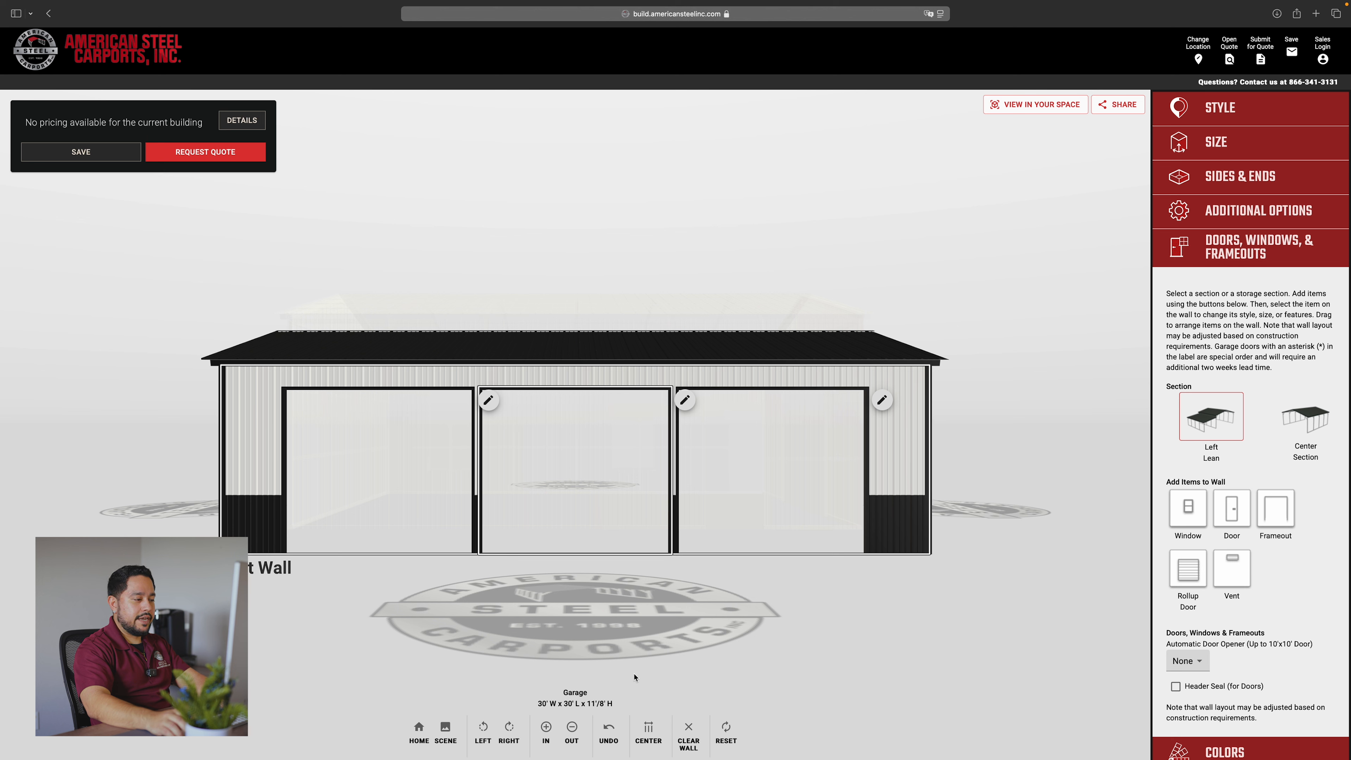
click(649, 732)
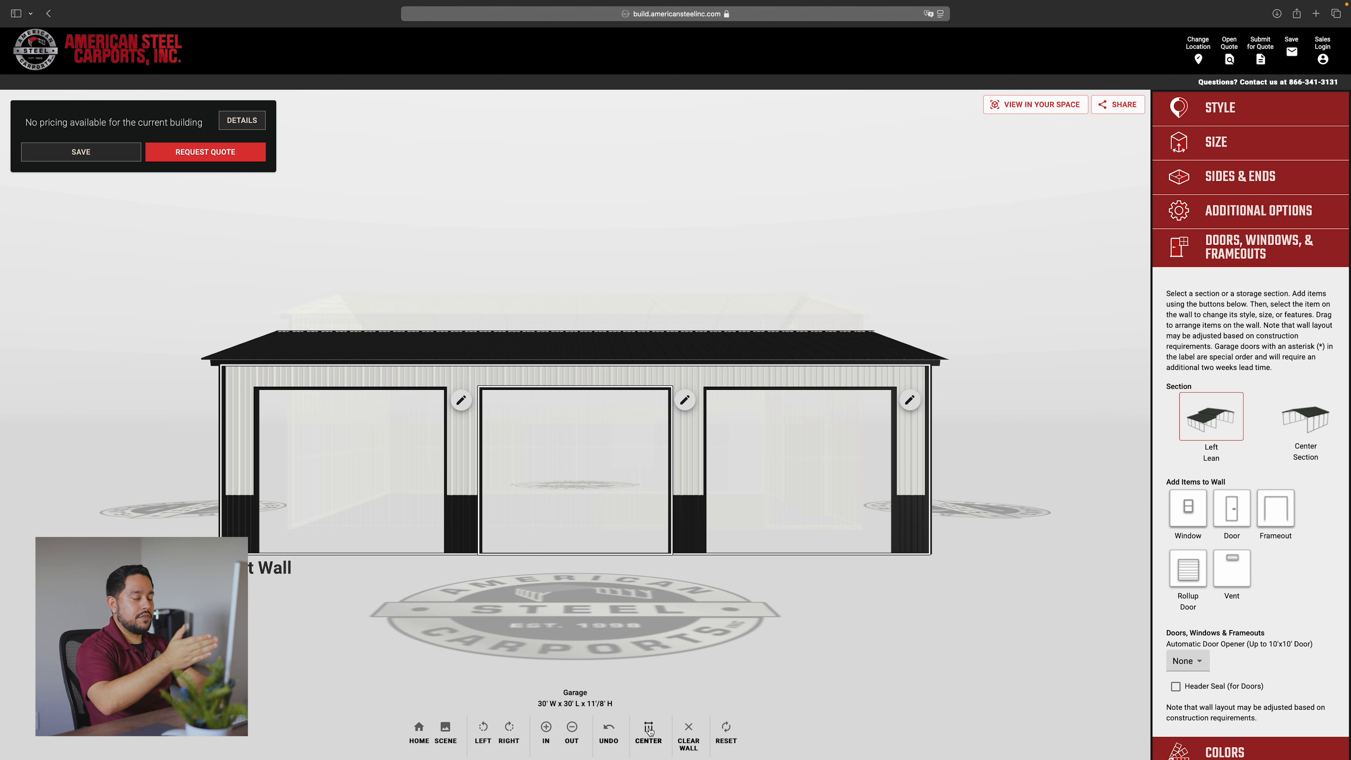
Step: Change the building's roof color to Burnished Slate
mouse_move(761, 551)
mouse_down()
mouse_move(597, 555)
mouse_move(780, 546)
mouse_move(666, 613)
mouse_move(802, 615)
mouse_up()
scroll(1235, 623, down, 2)
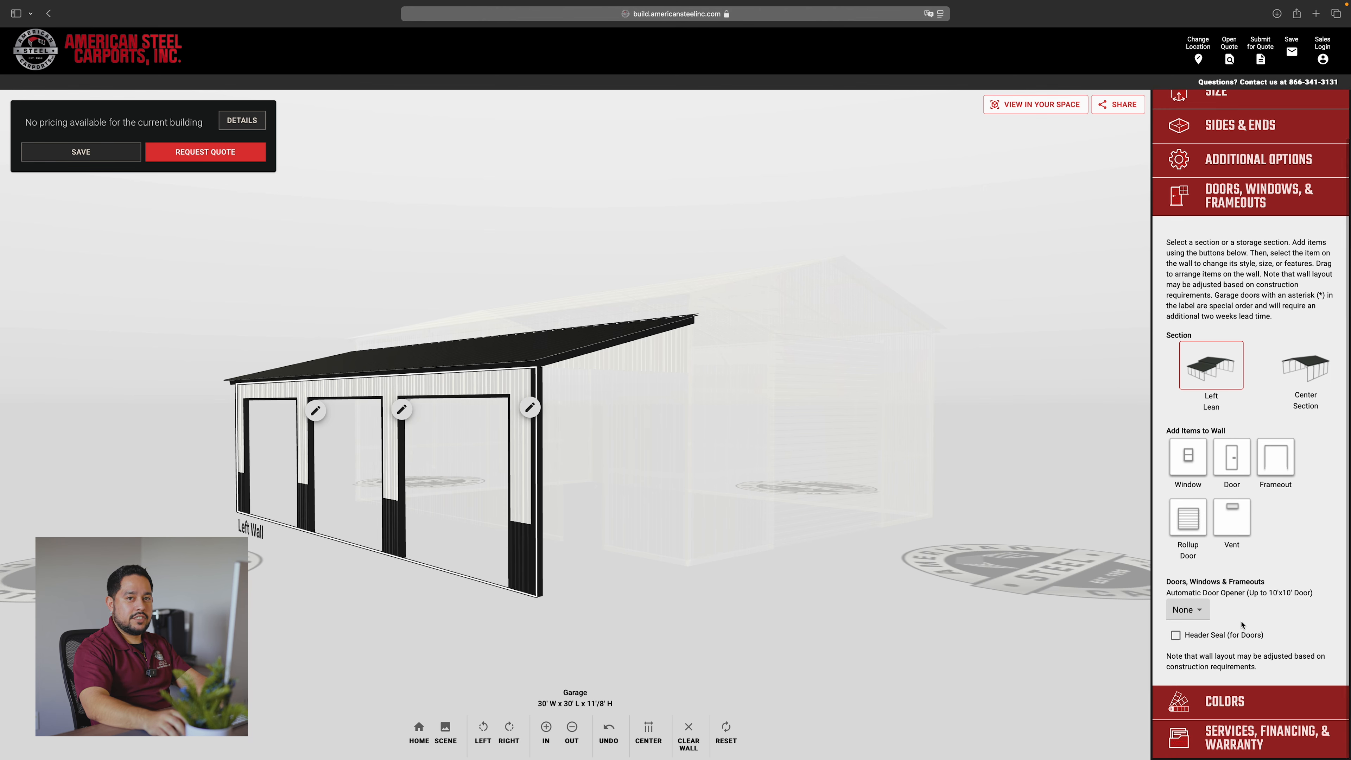
click(1216, 701)
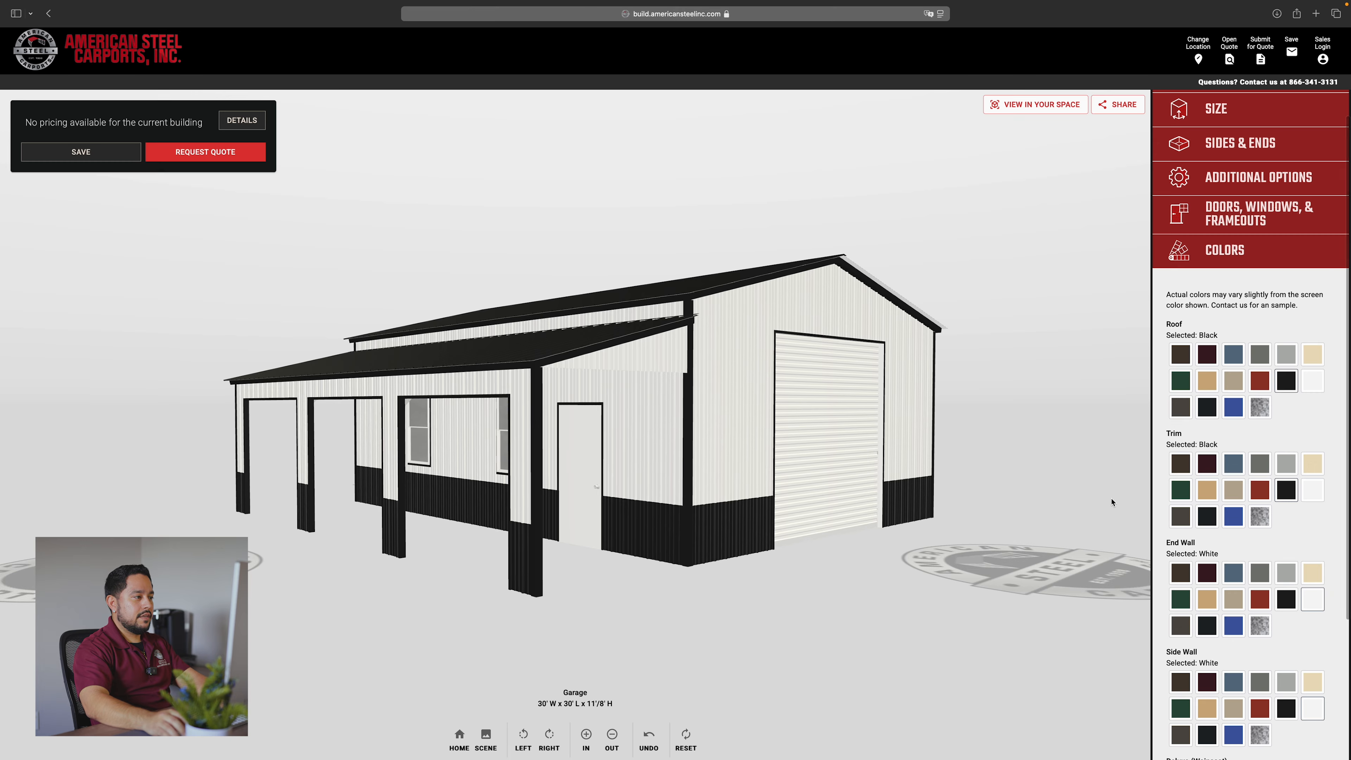
drag(1112, 502, 768, 542)
scroll(768, 541, down, 5)
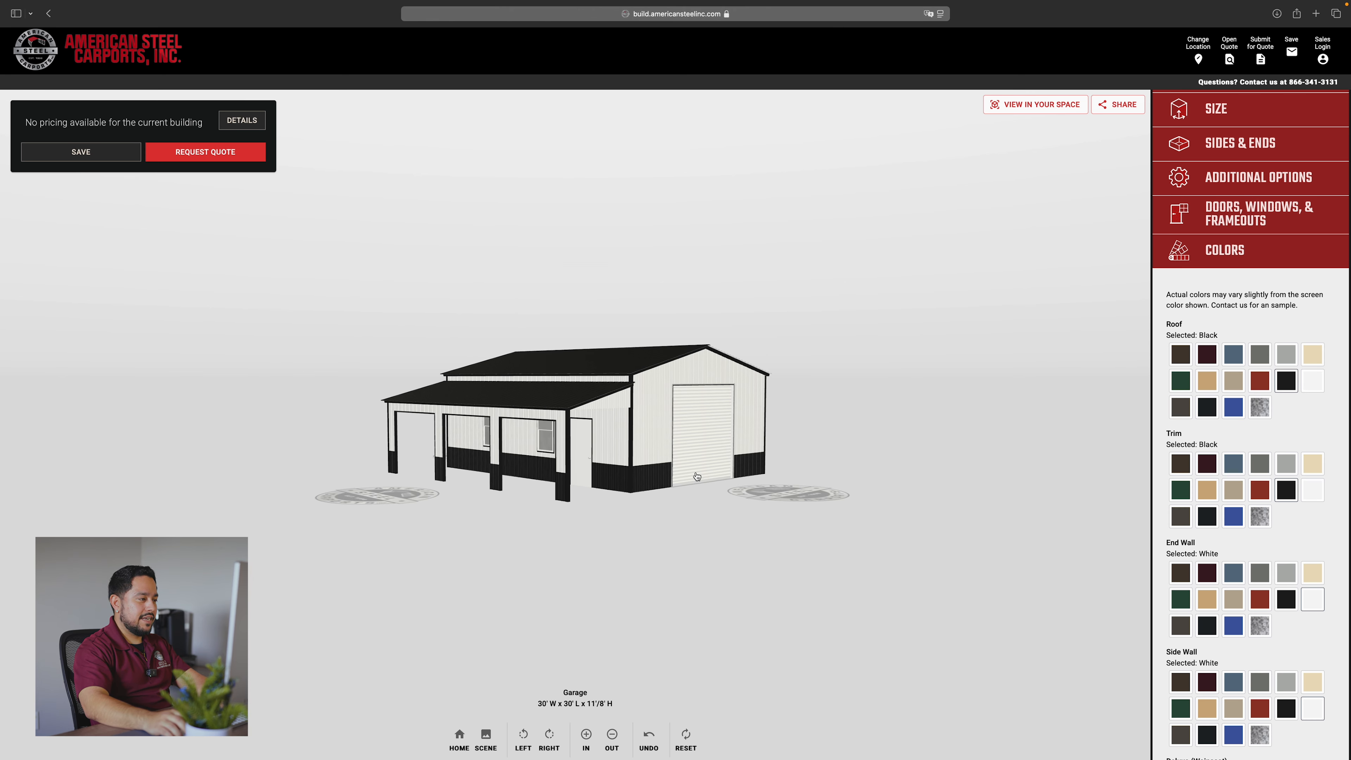
scroll(852, 487, up, 3)
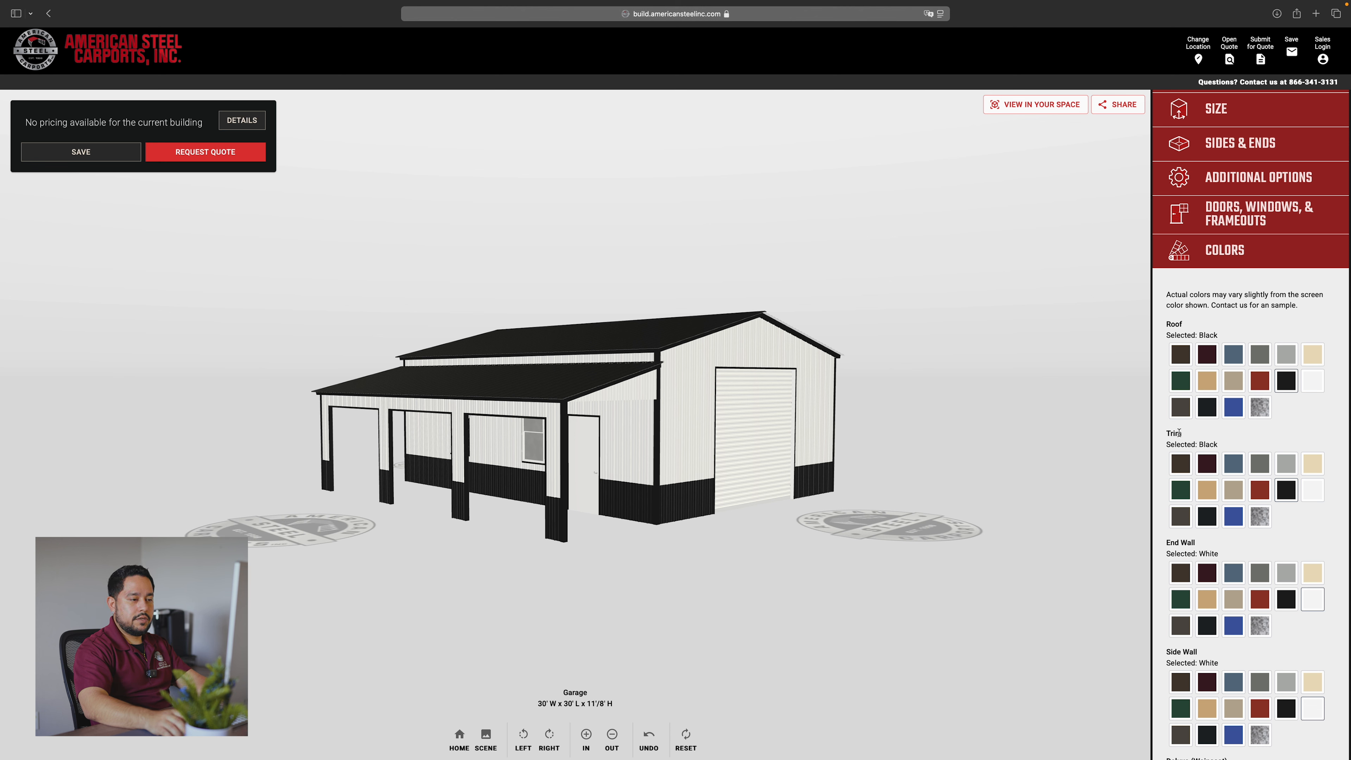
scroll(1179, 432, down, 3)
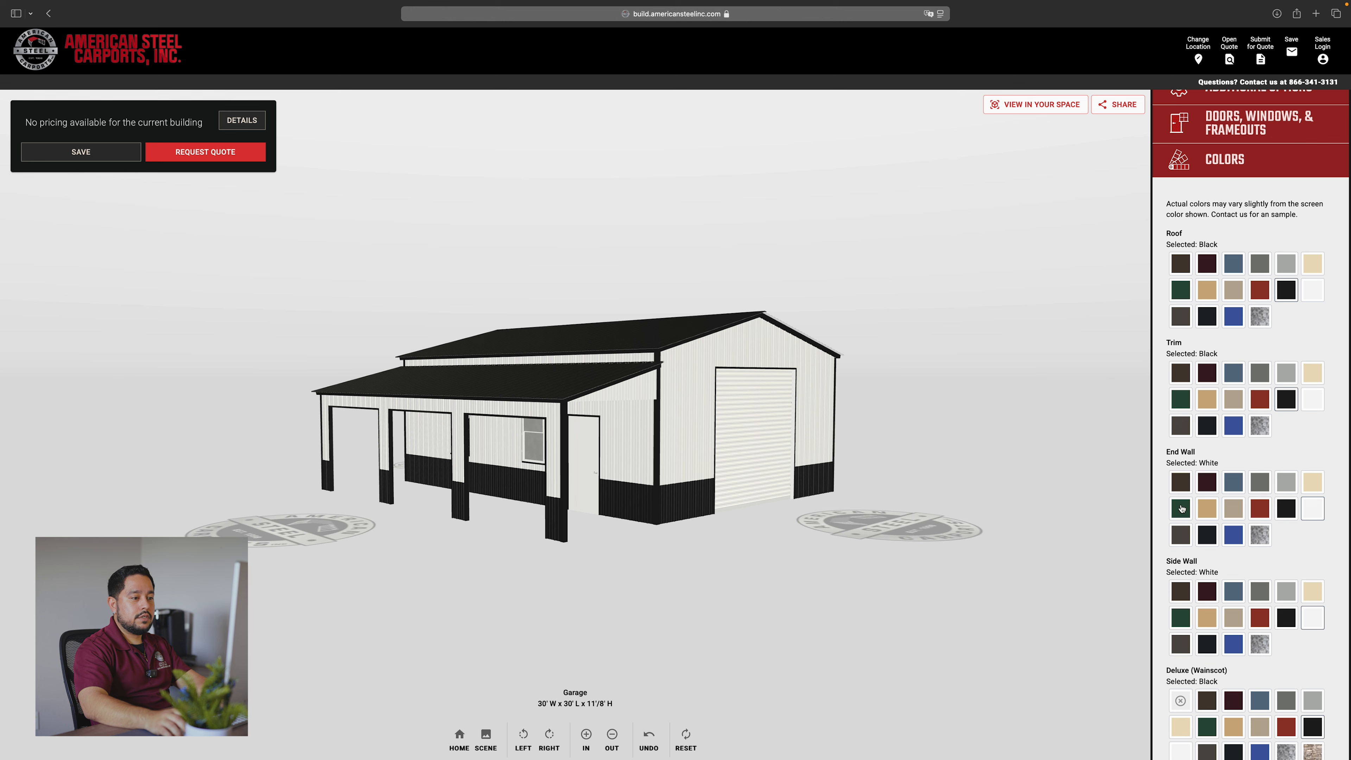
scroll(1190, 582, down, 3)
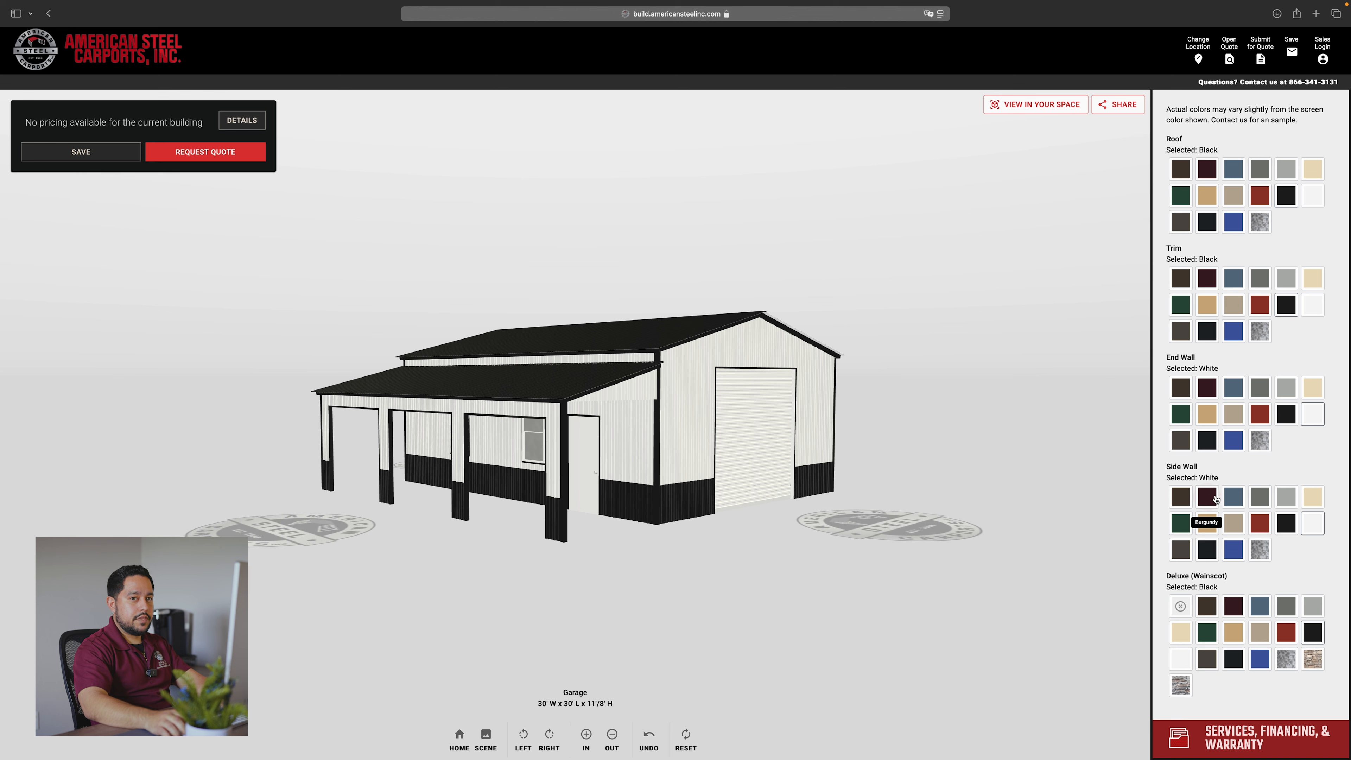
scroll(1217, 499, up, 2)
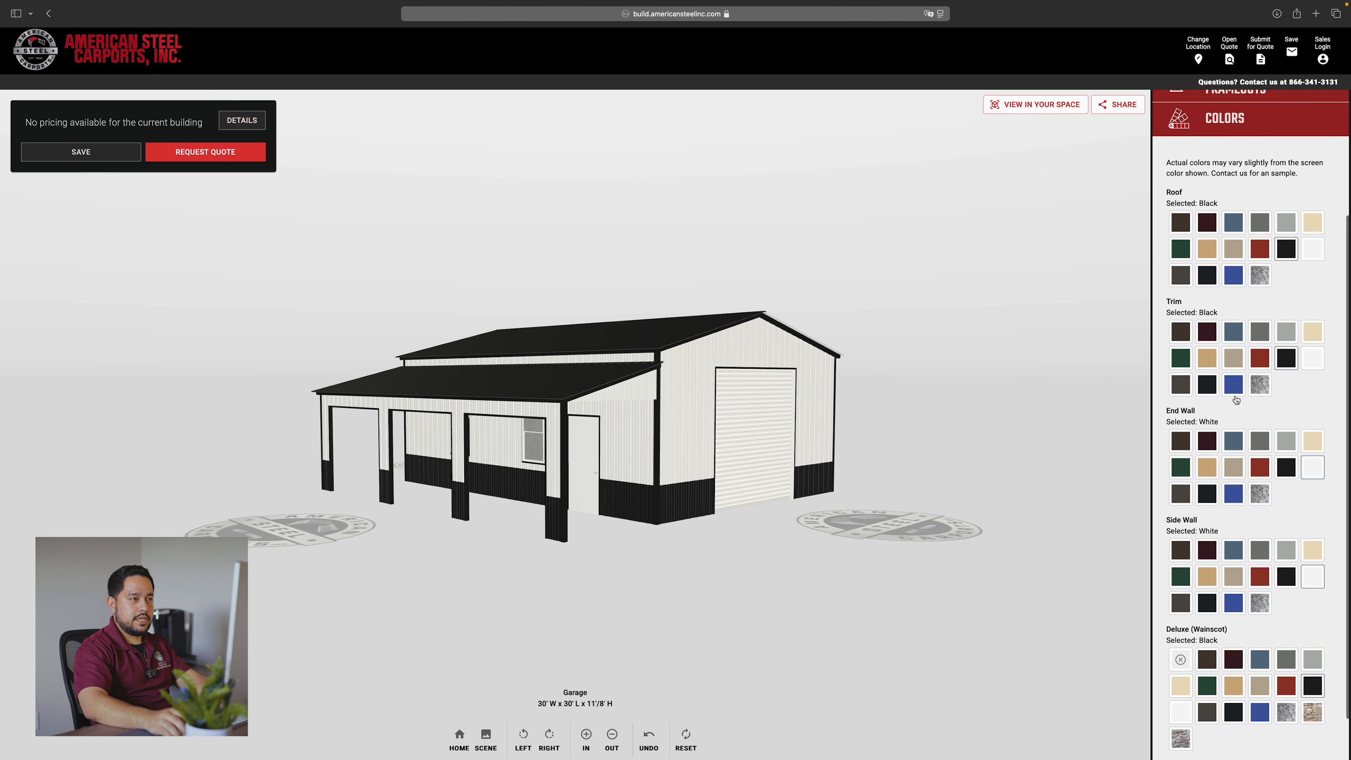
click(1180, 276)
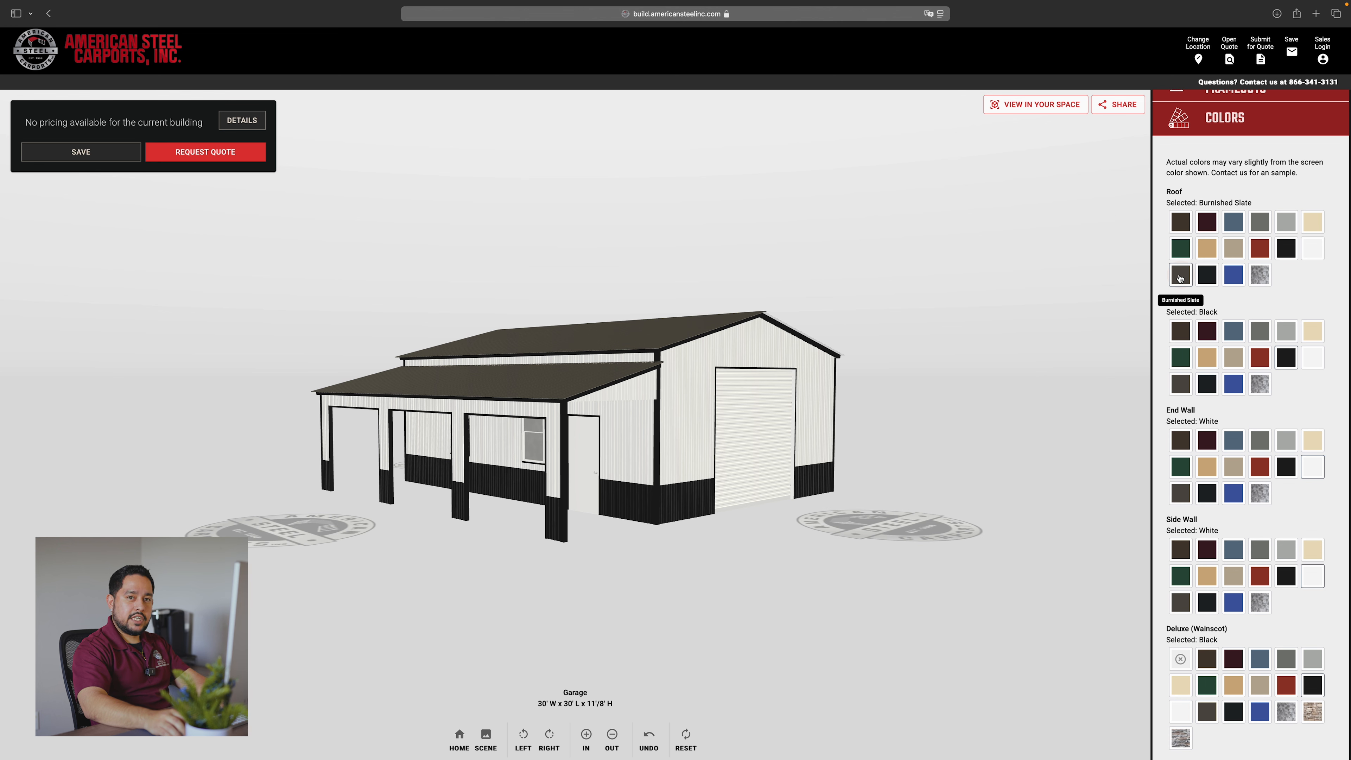
Step: Change the trim color to Burnished Slate to match the roof
scroll(1325, 391, up, 1)
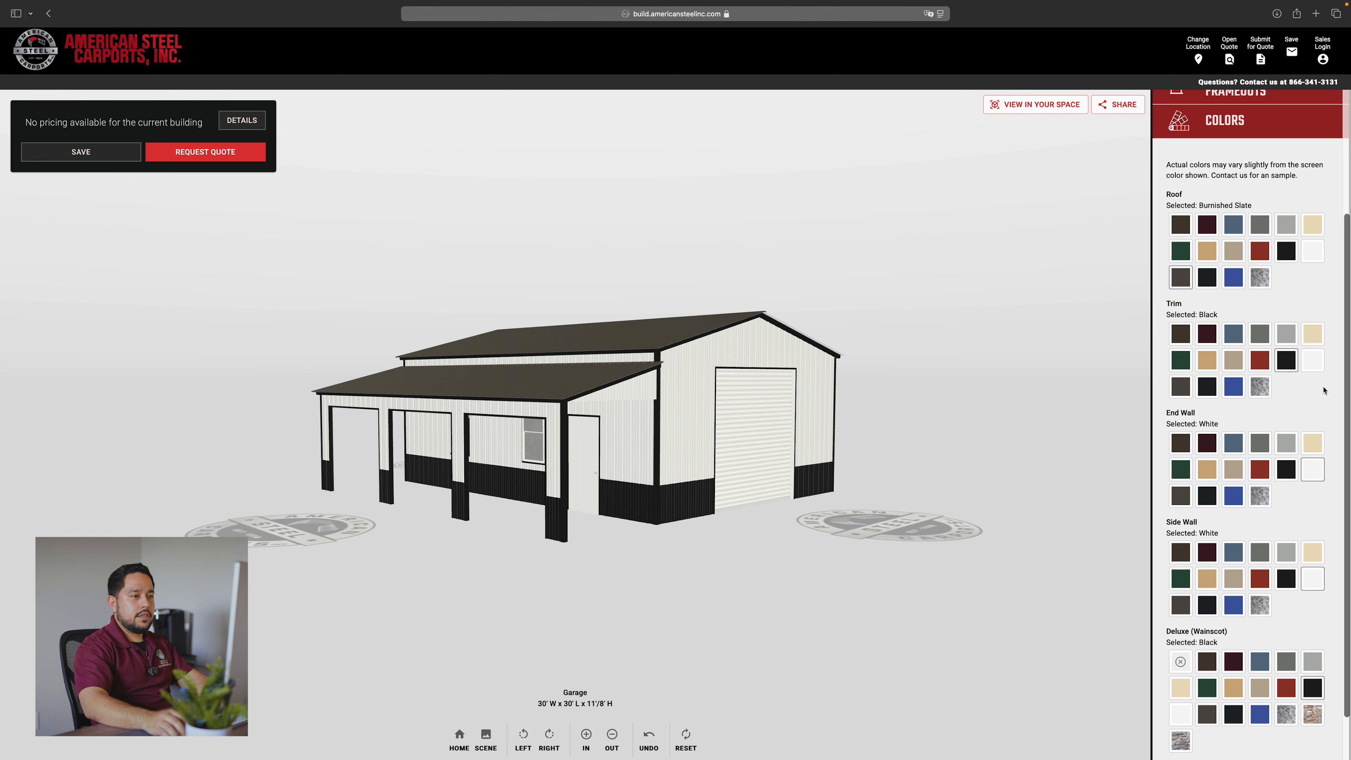
scroll(1315, 390, down, 1)
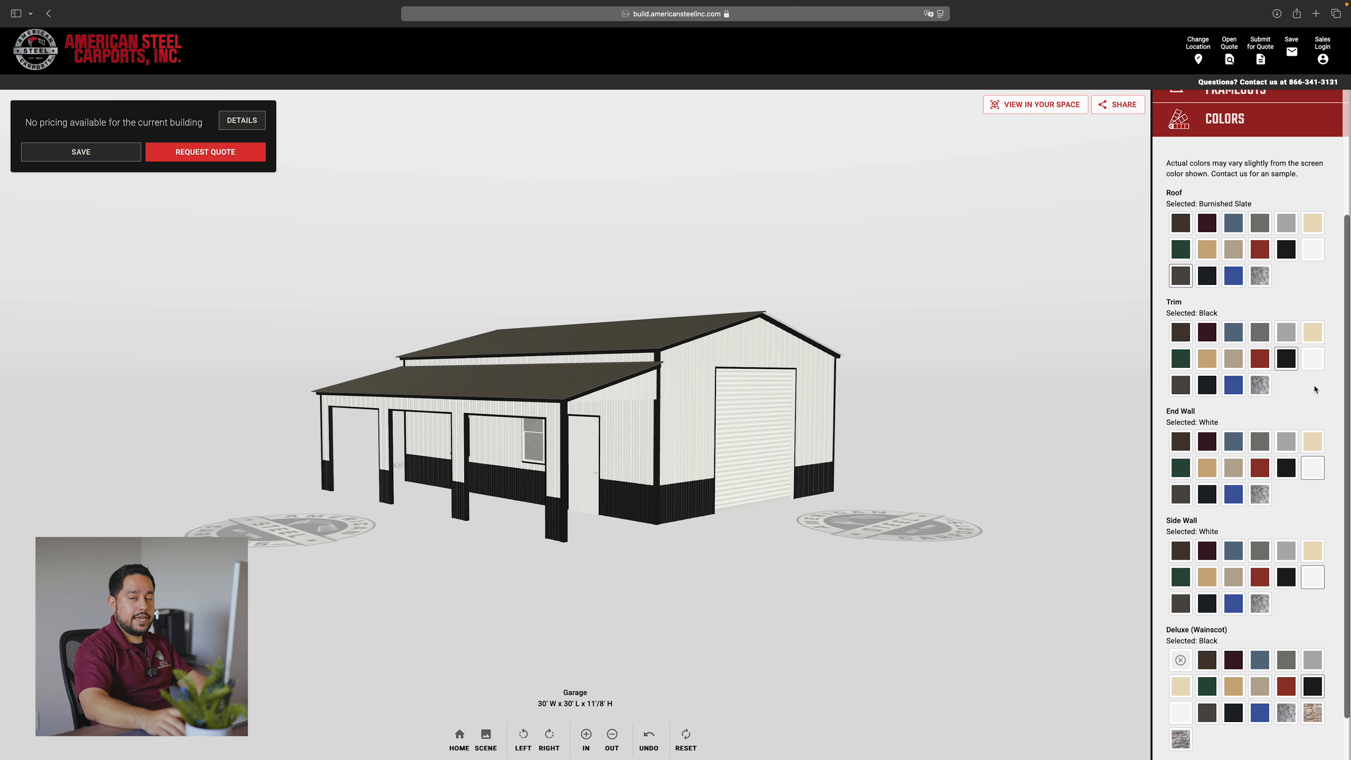
click(1180, 386)
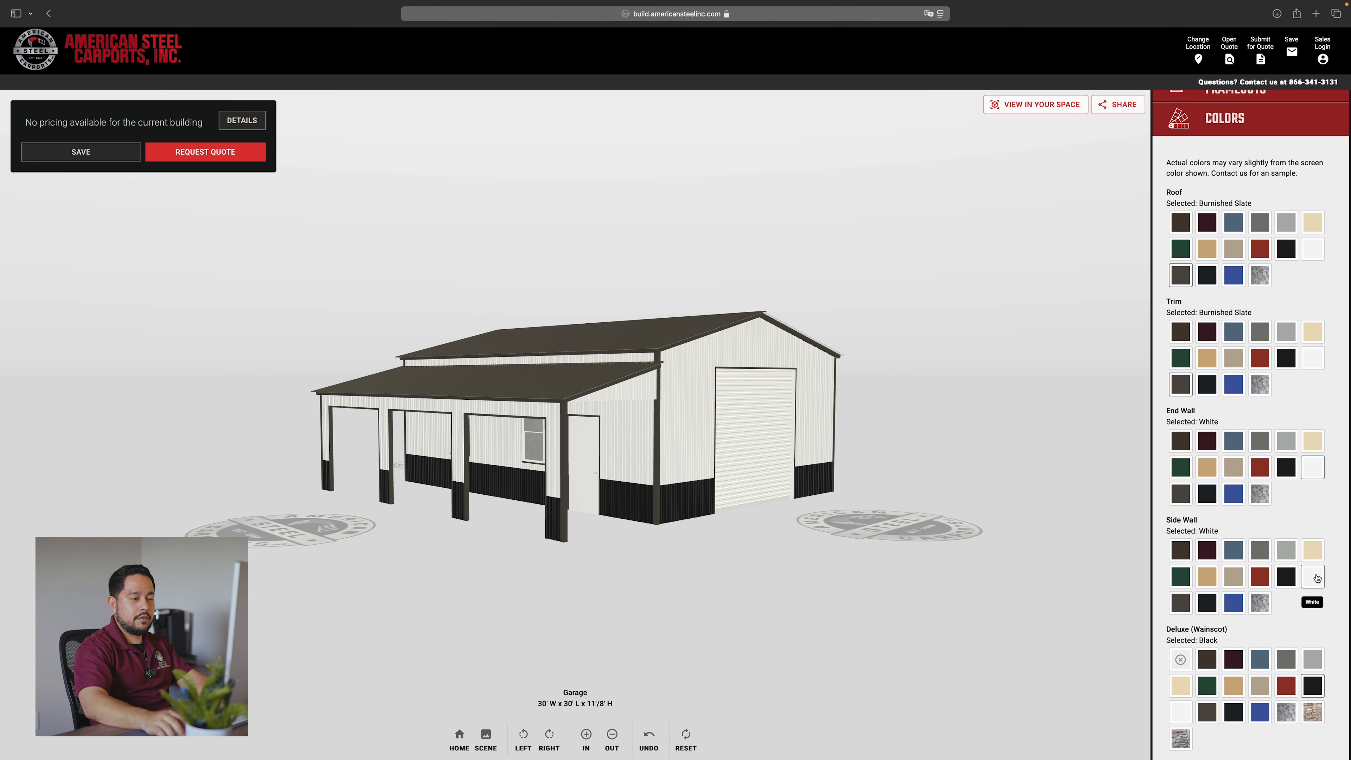
Step: Remove the Deluxe wainscot from the building by setting its color to none
scroll(1317, 484, down, 2)
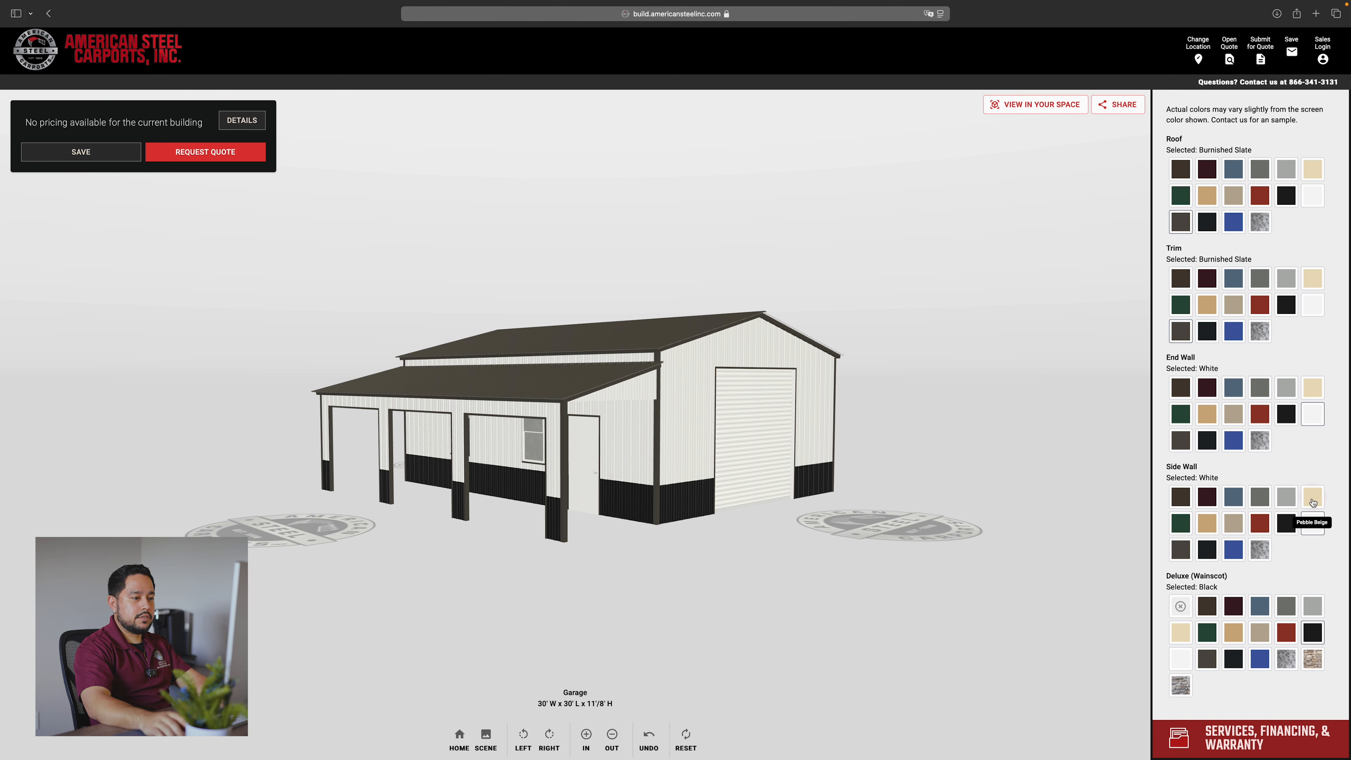
click(1181, 607)
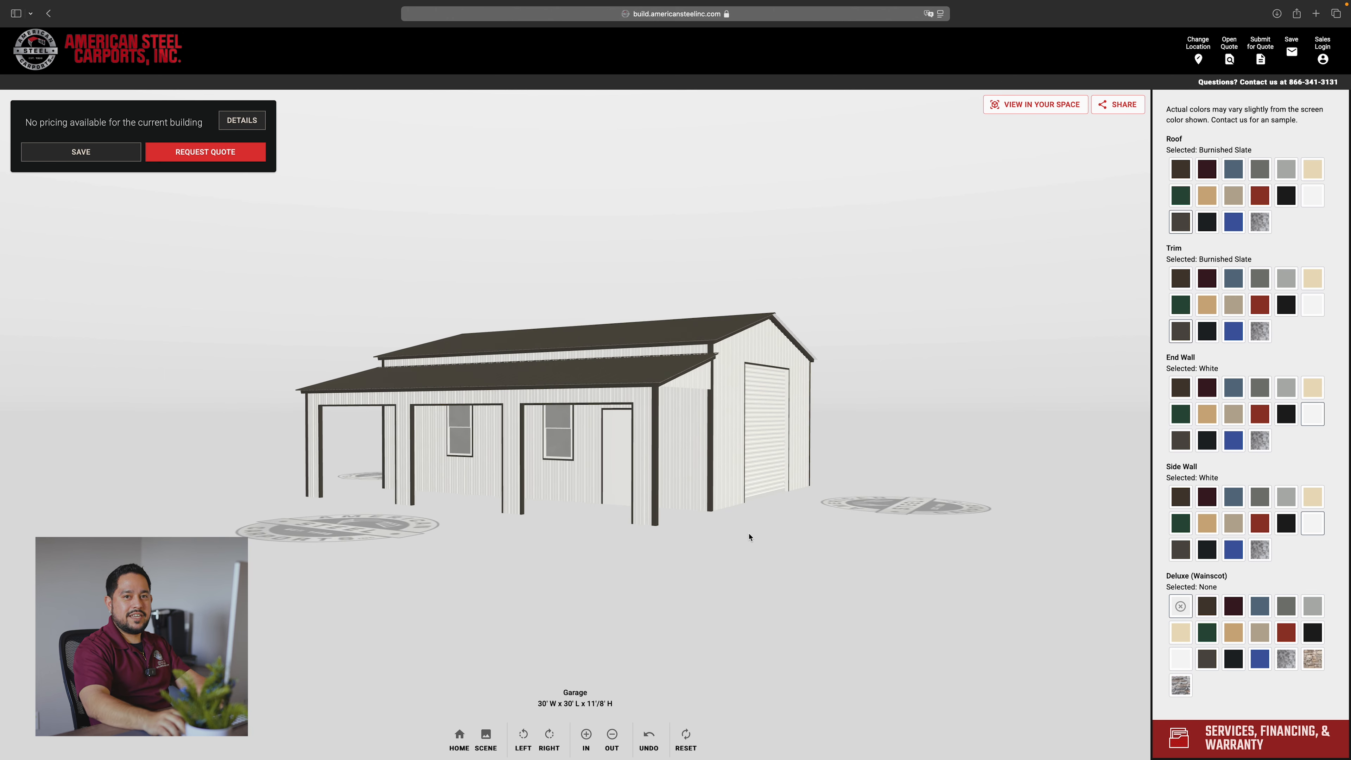
drag(750, 537, 631, 548)
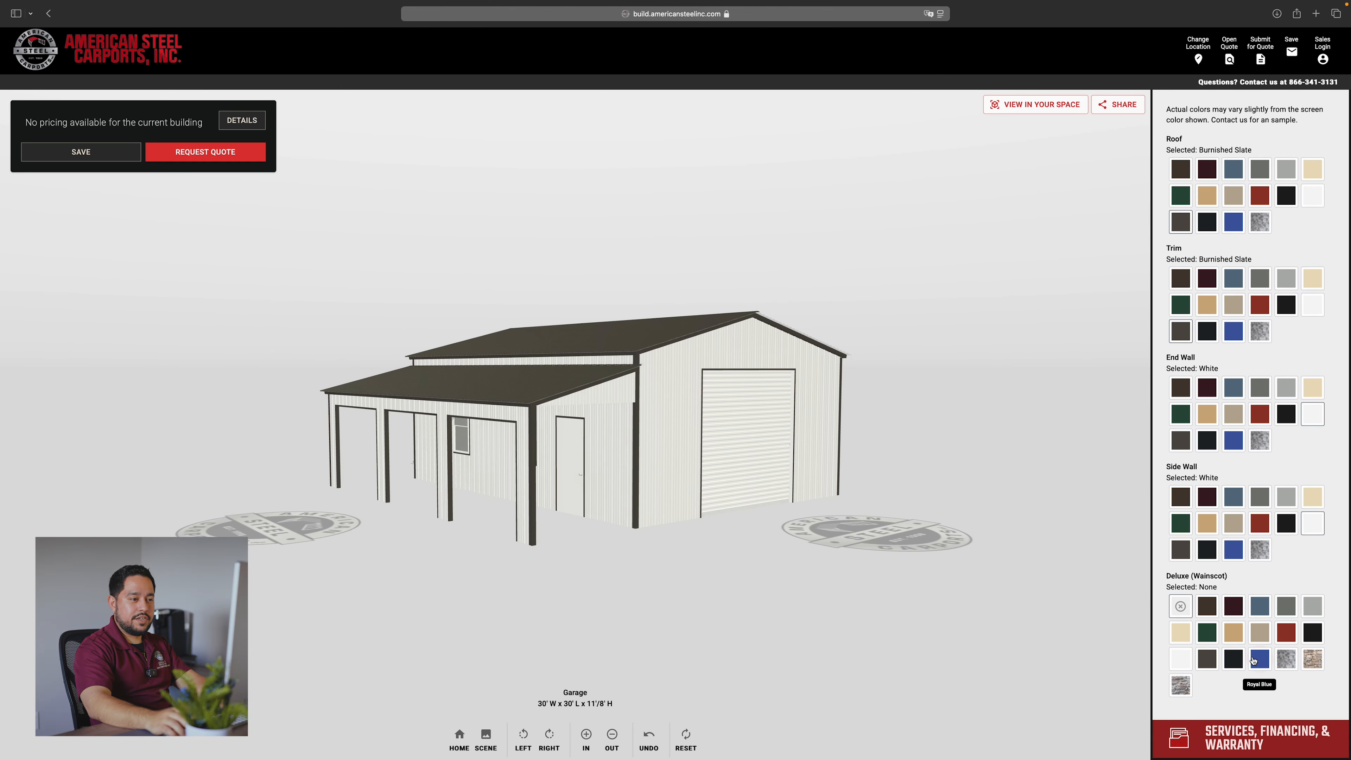
Step: Review the services and warranty information and the finished building from all sides, and start saving the design
click(1253, 736)
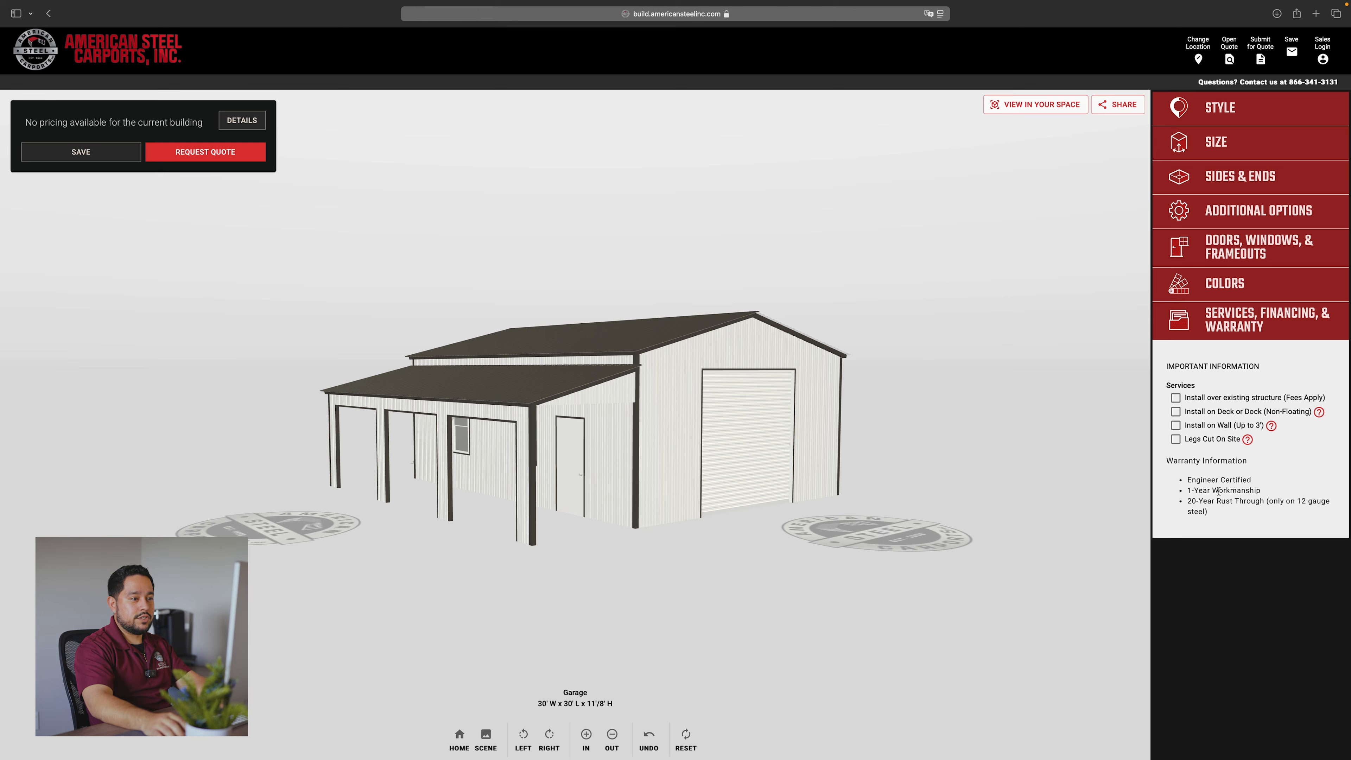
drag(915, 459, 554, 446)
drag(986, 429, 649, 422)
drag(916, 424, 670, 423)
drag(890, 419, 707, 411)
drag(966, 416, 841, 416)
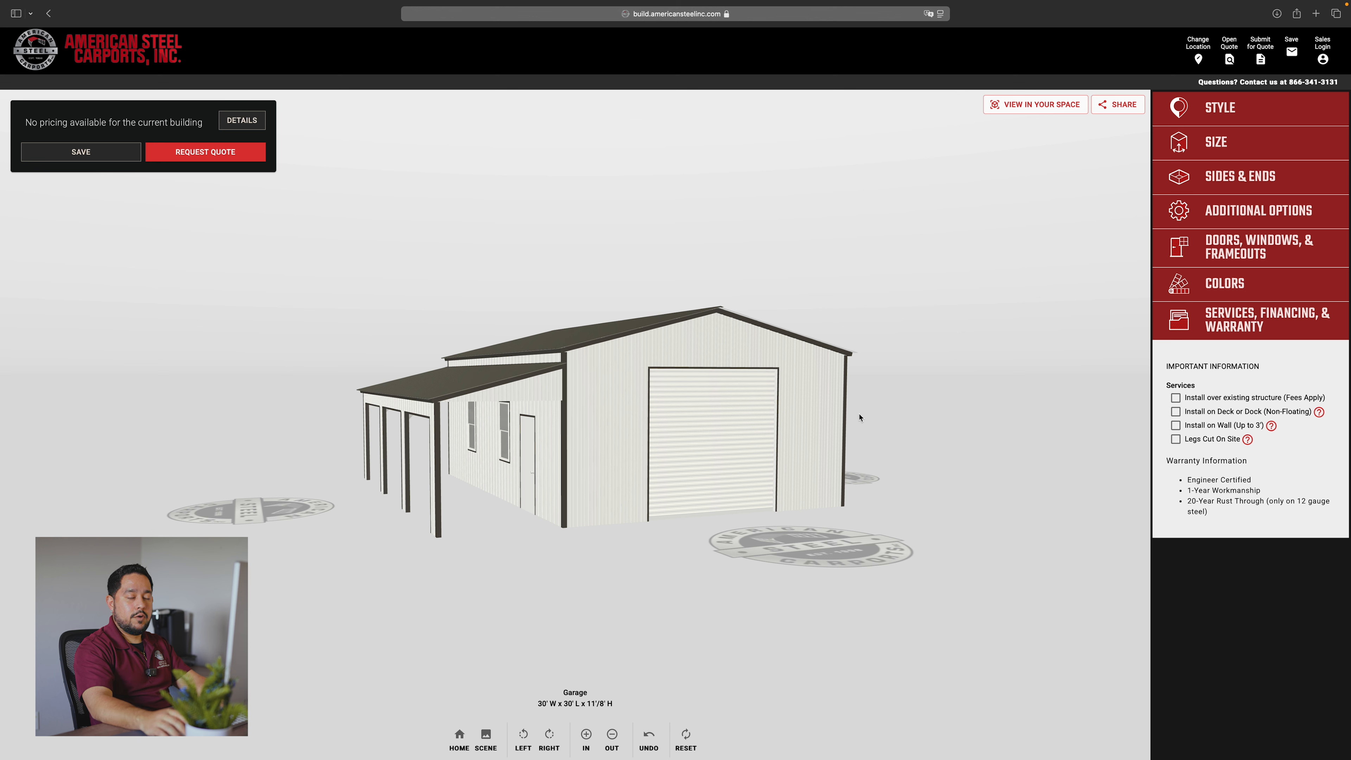
click(91, 154)
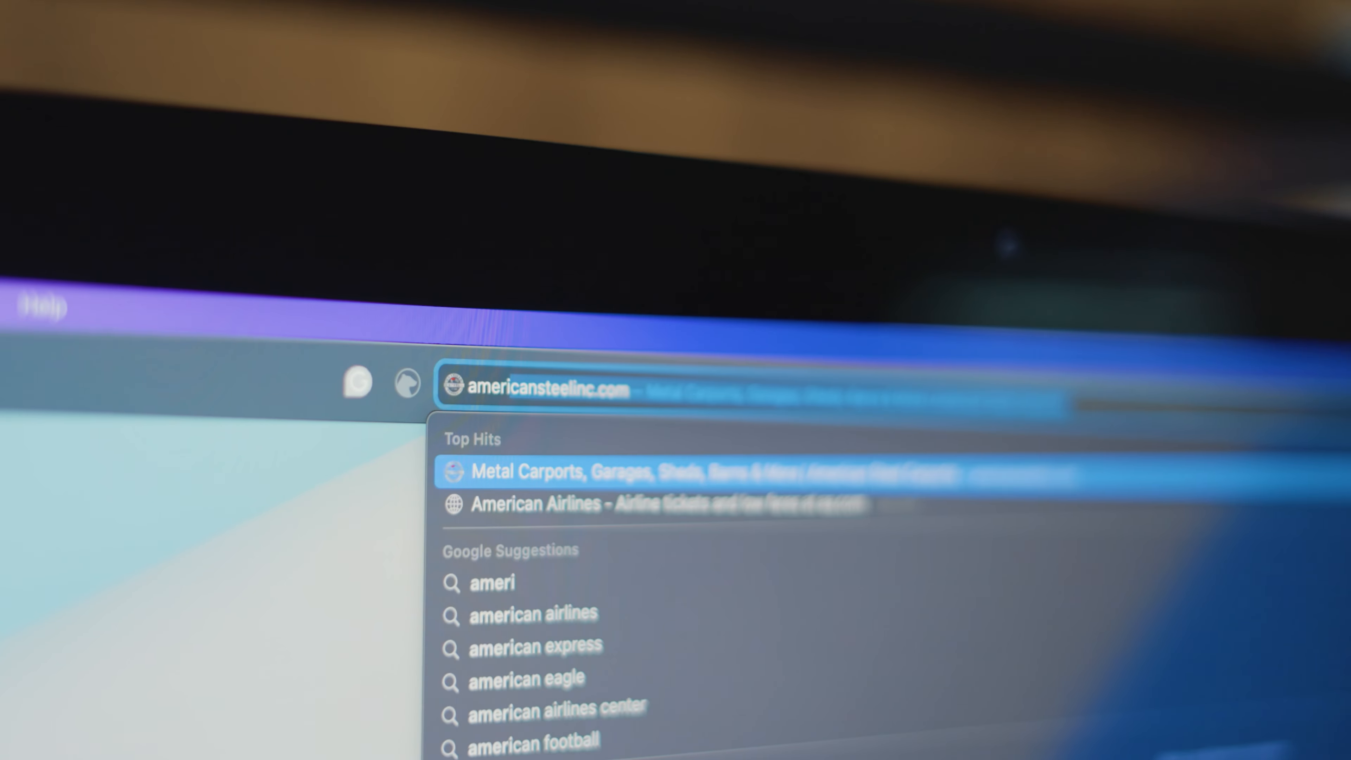
text(cansteelin)
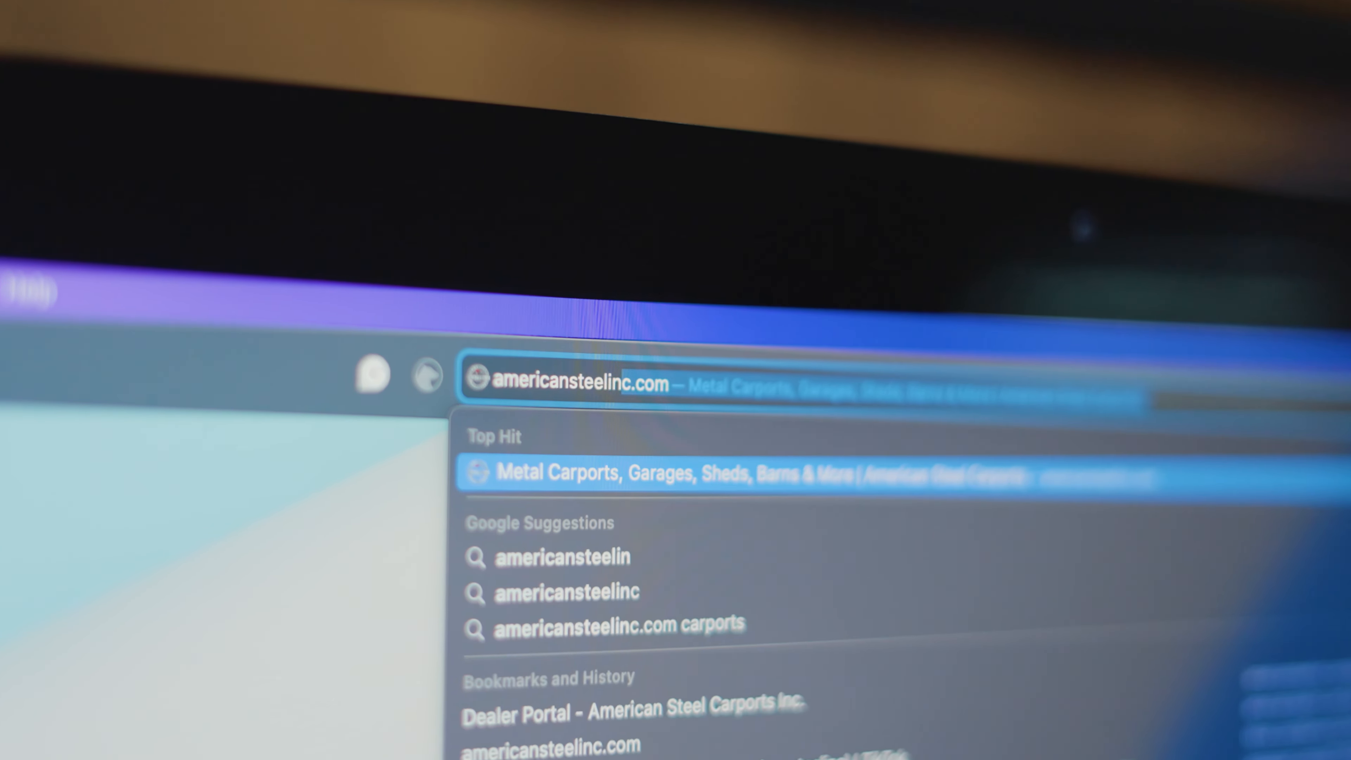